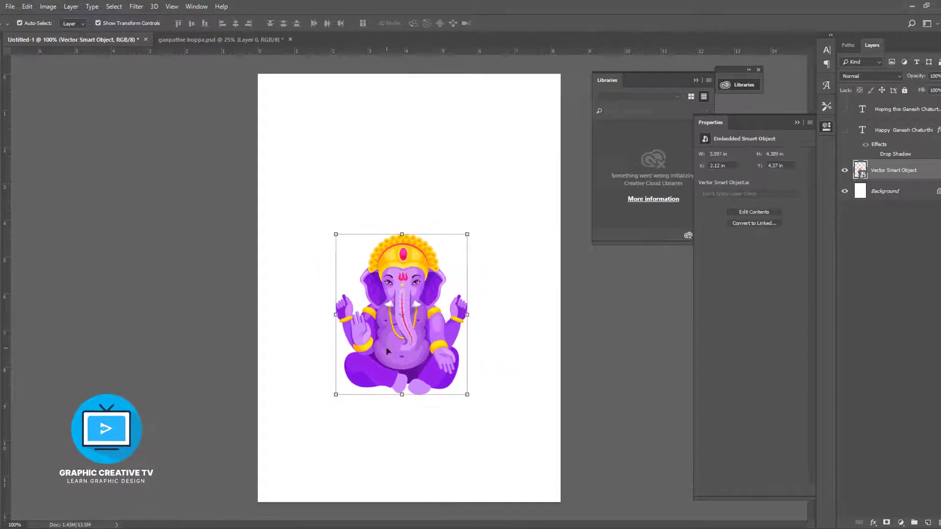
Step: Fill the background layer with dark red
{"action": "left_click", "coordinate": [887, 193]}
{"action": "key", "text": "alt+BackSpace"}
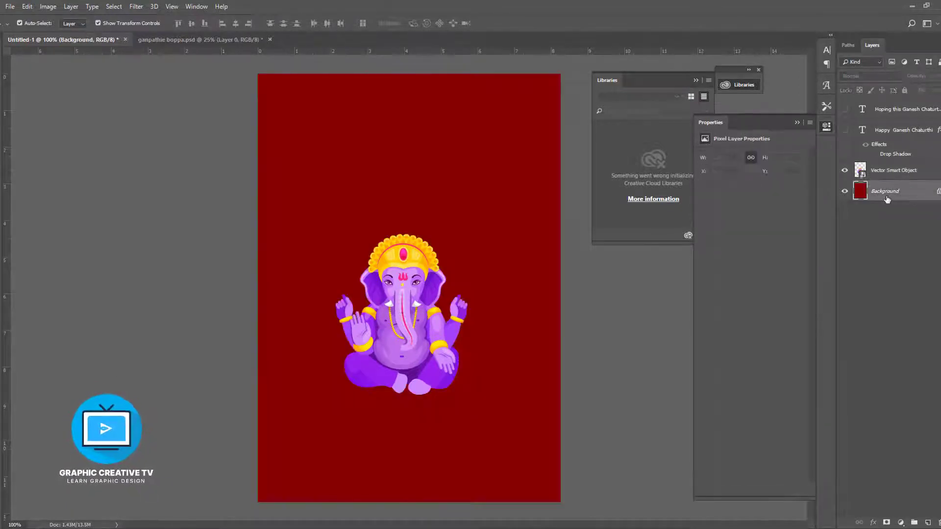
Step: Centre the Ganesha figure on the poster, slightly higher up, and enlarge it a little
{"action": "left_click_drag", "start_coordinate": [378, 335], "coordinate": [409, 315]}
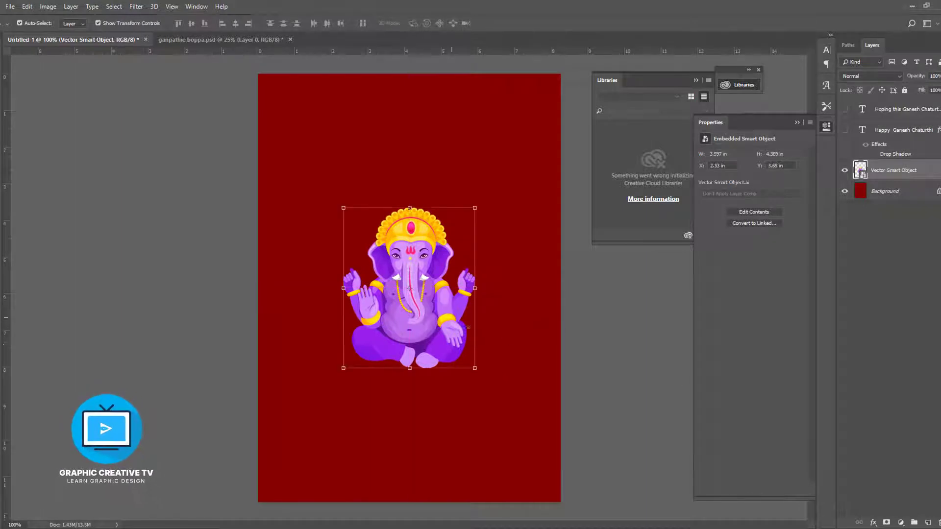
{"action": "left_click_drag", "start_coordinate": [478, 205], "coordinate": [479, 202]}
{"action": "key", "text": "Return"}
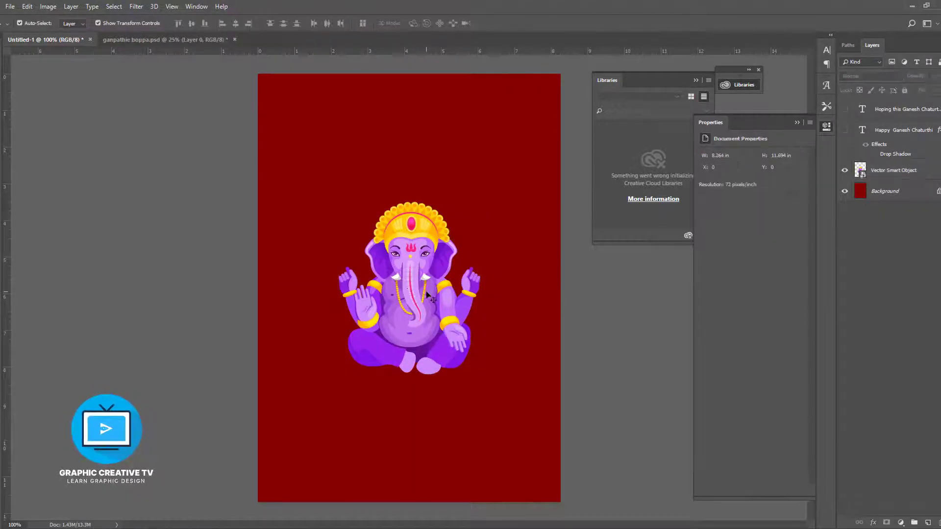
Step: On a new layer above the background, paint a soft, brighter red glow behind the Ganesha figure with a 700 px brush at 22% opacity
{"action": "left_click", "coordinate": [870, 195]}
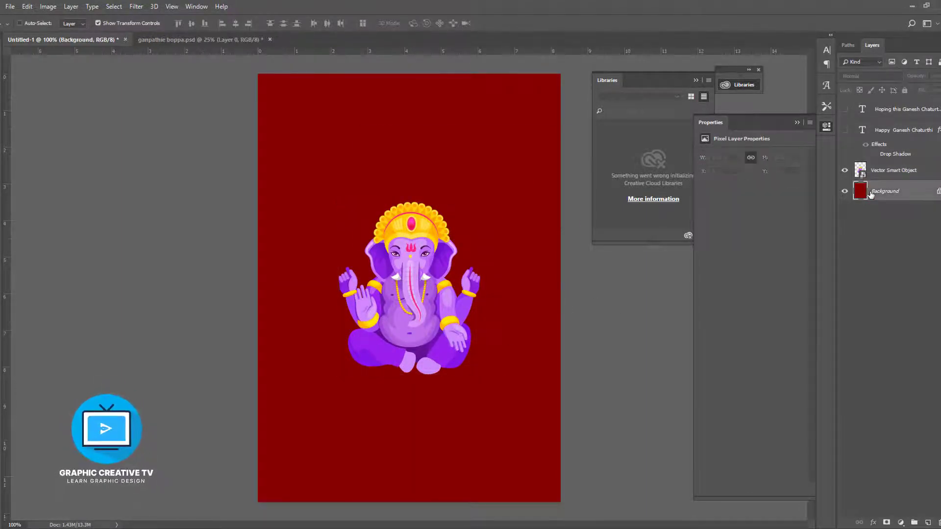
{"action": "key", "text": "ctrl+shift+n"}
{"action": "key", "text": "Return"}
{"action": "key", "text": "b"}
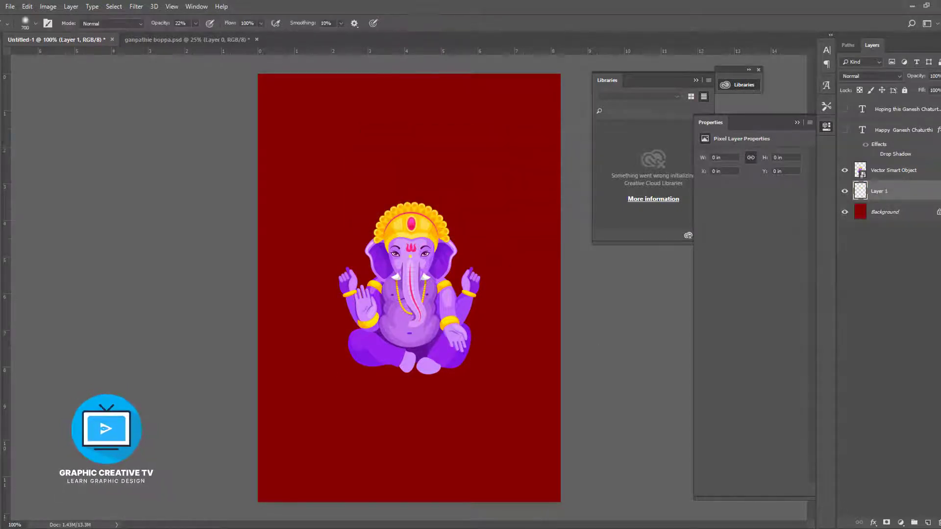
{"action": "left_click", "coordinate": [1, 367]}
{"action": "left_click", "coordinate": [504, 196]}
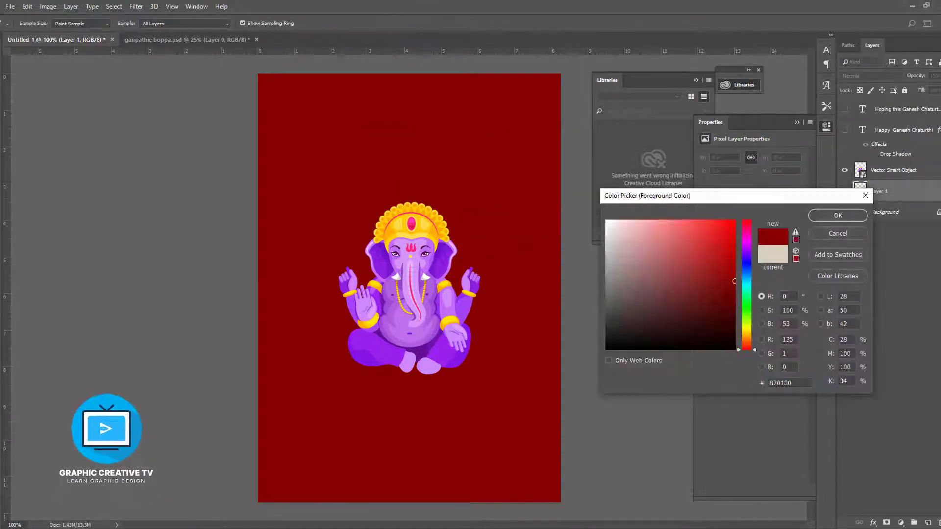
{"action": "left_click", "coordinate": [721, 256]}
{"action": "left_click", "coordinate": [837, 215]}
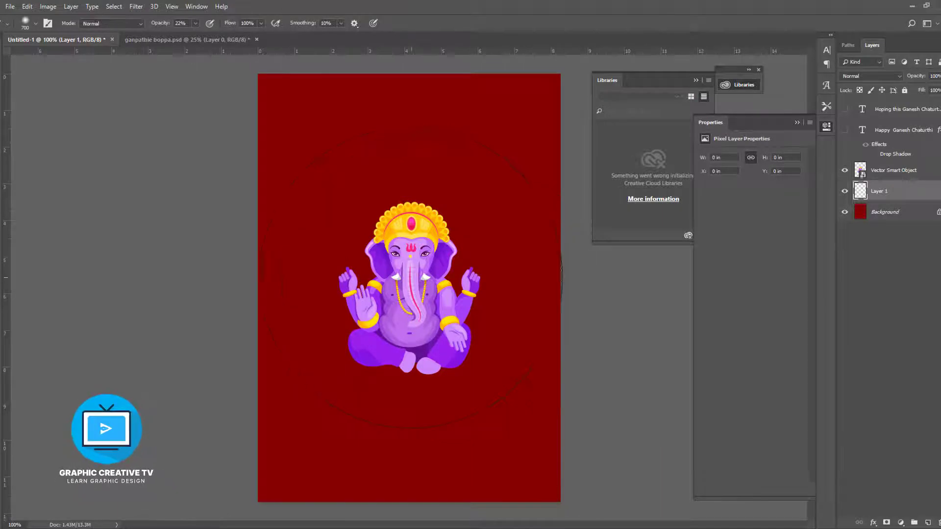
{"action": "left_click_drag", "start_coordinate": [407, 280], "coordinate": [411, 283]}
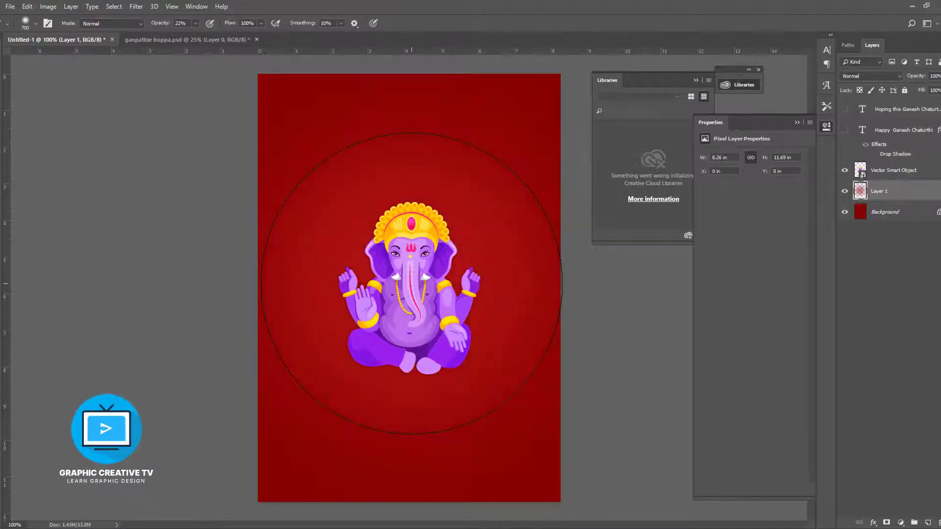
{"action": "key", "text": "v"}
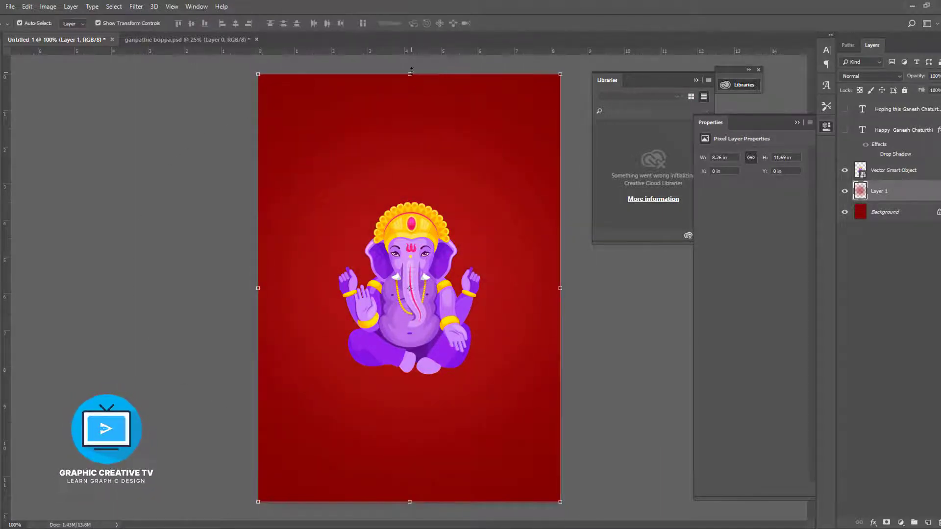
{"action": "left_click_drag", "start_coordinate": [411, 74], "coordinate": [410, 310]}
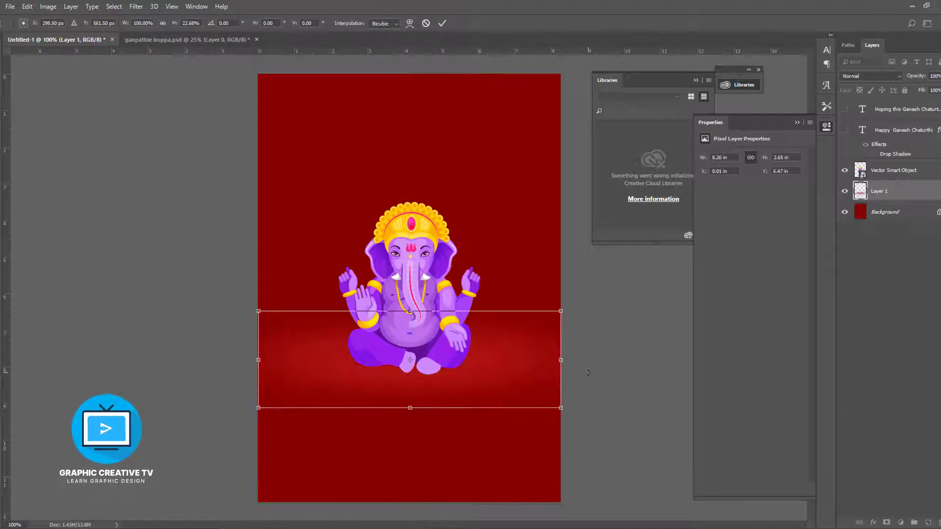
{"action": "key", "text": "Escape"}
{"action": "left_click", "coordinate": [417, 314]}
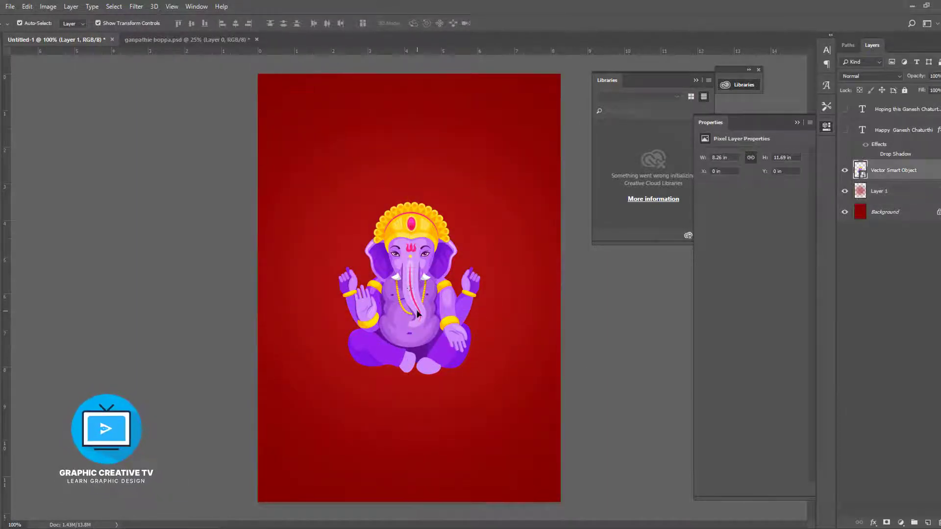
{"action": "left_click", "coordinate": [618, 349]}
{"action": "left_click", "coordinate": [409, 304]}
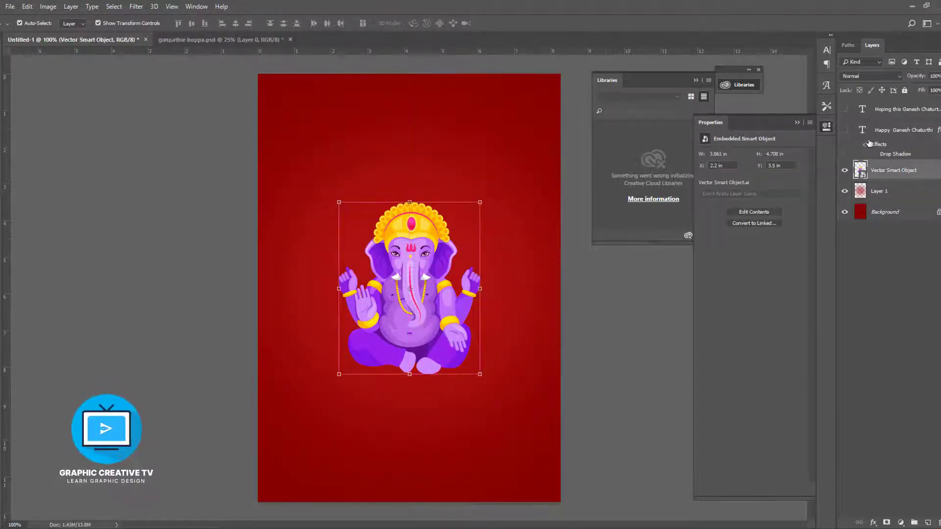
Step: Show the "Happy Ganesh Chaturthi" text layer and scale the headline down to about 49 pt
{"action": "left_click", "coordinate": [844, 130]}
{"action": "left_click_drag", "start_coordinate": [501, 385], "coordinate": [304, 406]}
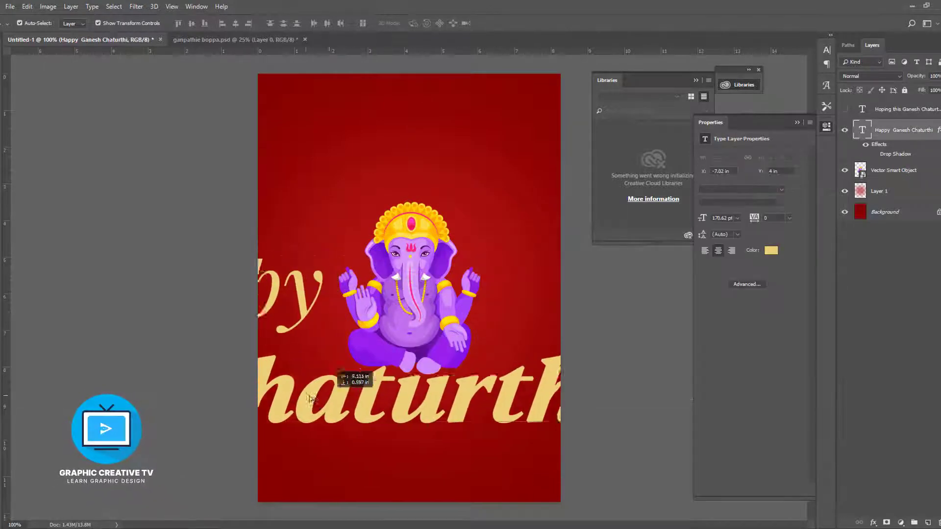
{"action": "left_click_drag", "start_coordinate": [613, 255], "coordinate": [588, 276]}
{"action": "left_click", "coordinate": [695, 81]}
{"action": "key", "text": "Return"}
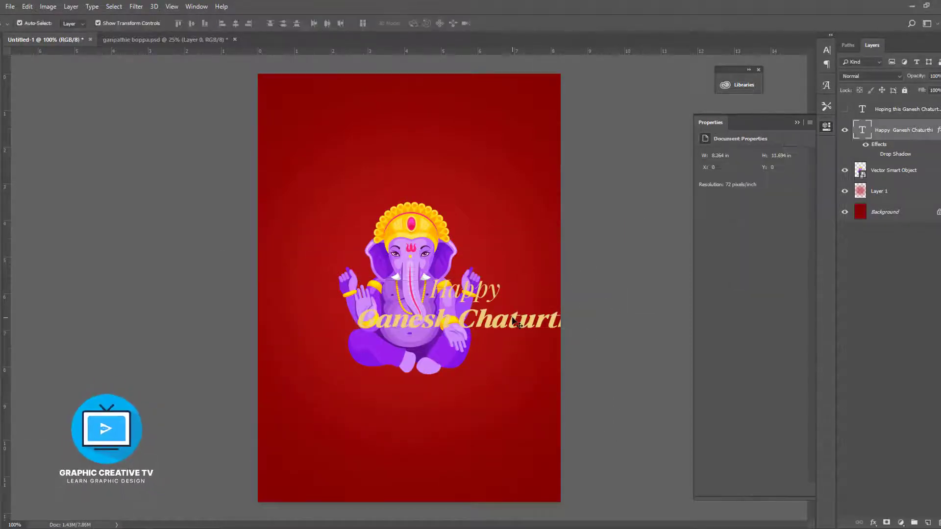
Step: Move the headline to the upper part of the poster and the Ganesha figure to the lower half
{"action": "left_click_drag", "start_coordinate": [506, 283], "coordinate": [447, 156]}
{"action": "left_click_drag", "start_coordinate": [426, 255], "coordinate": [460, 325]}
Step: Scale the "Happy Ganesh Chaturthi" headline down to about 38 pt and keep it above the figure
{"action": "left_click", "coordinate": [520, 182]}
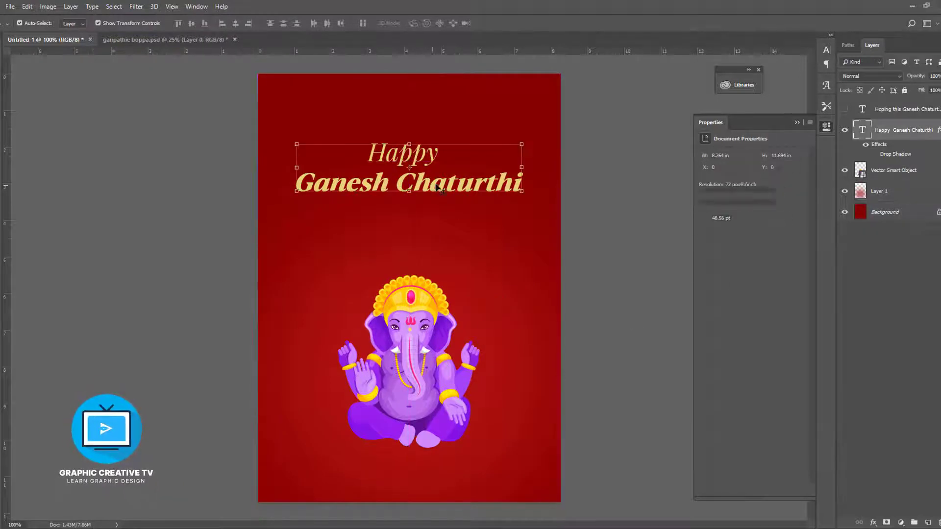
{"action": "key", "text": "ctrl+t"}
{"action": "left_click_drag", "start_coordinate": [293, 202], "coordinate": [342, 190]}
{"action": "left_click_drag", "start_coordinate": [505, 173], "coordinate": [488, 180]}
{"action": "key", "text": "Return"}
{"action": "left_click", "coordinate": [496, 199]}
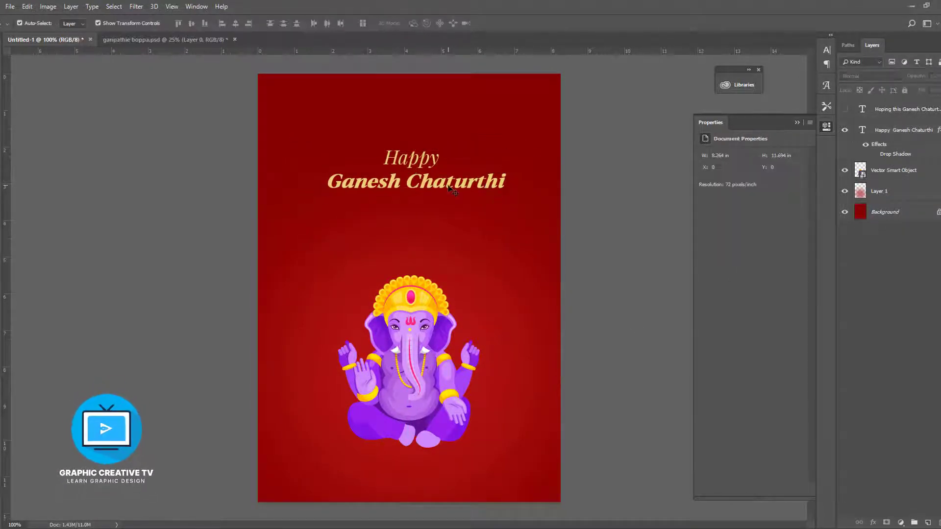
Step: Preview fonts whose names start with "b" on the headline, comparing the Baskerville, Blacker, Bodoni and Brush Script styles
{"action": "left_click", "coordinate": [444, 183]}
{"action": "left_click", "coordinate": [1, 265]}
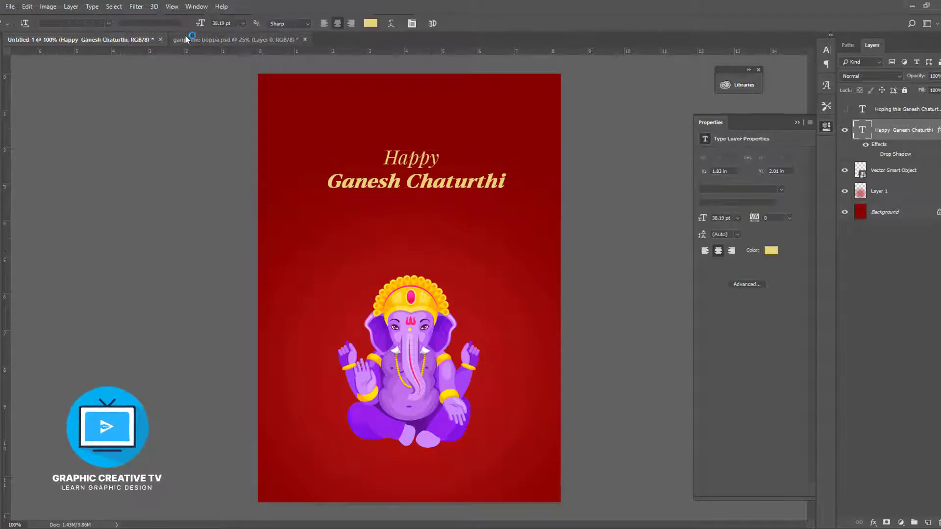
{"action": "left_click", "coordinate": [108, 23]}
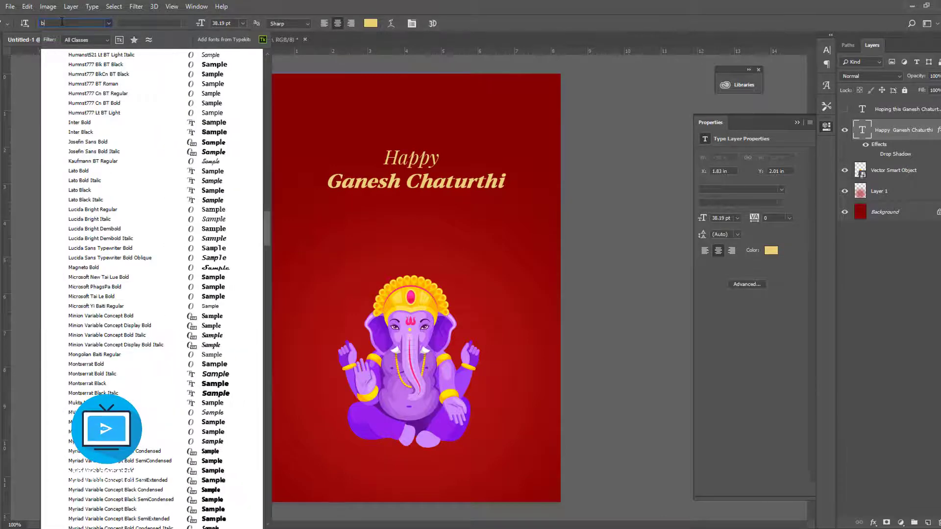
{"action": "scroll", "coordinate": [110, 170], "scroll_direction": "up", "scroll_amount": 4}
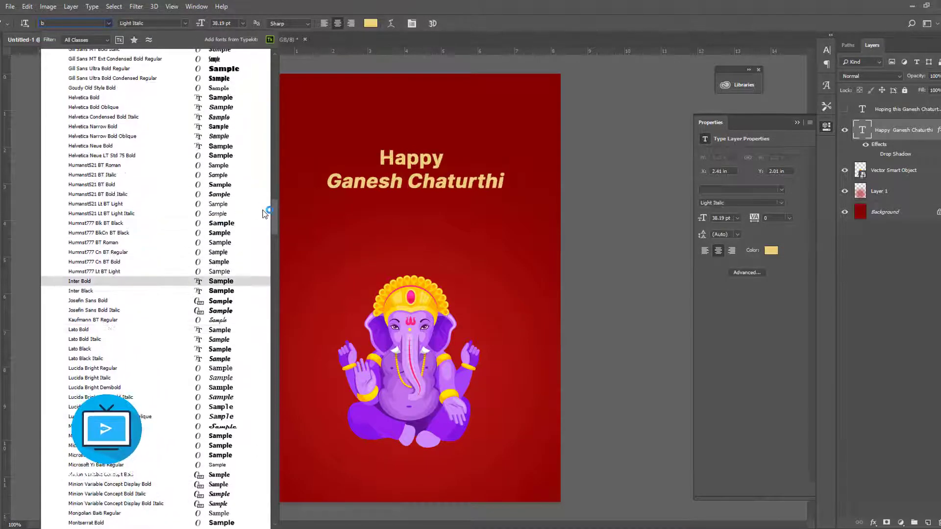
{"action": "left_click_drag", "start_coordinate": [275, 184], "coordinate": [279, 51]}
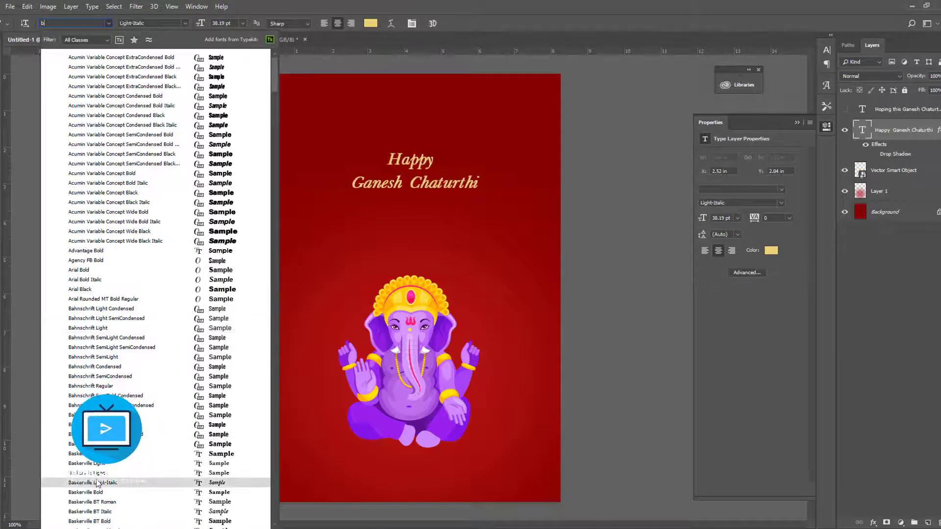
{"action": "scroll", "coordinate": [100, 484], "scroll_direction": "down", "scroll_amount": 3}
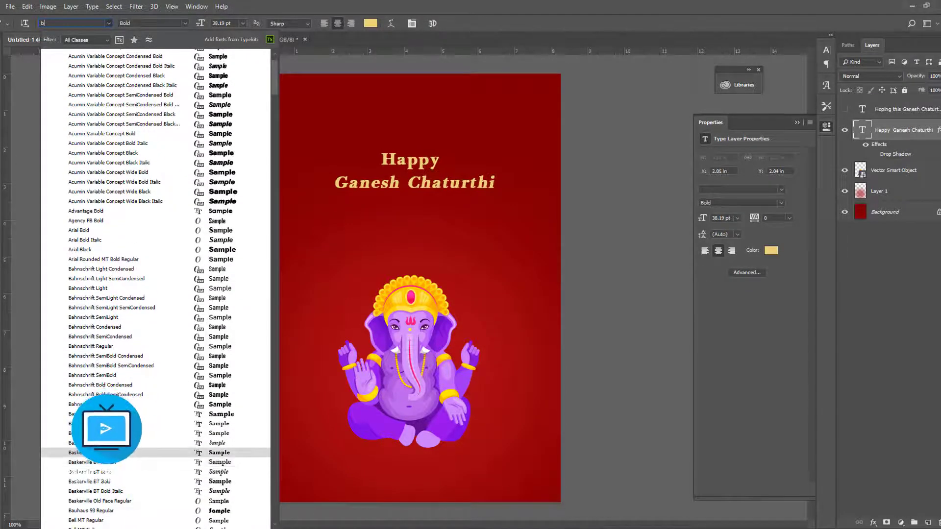
{"action": "scroll", "coordinate": [100, 453], "scroll_direction": "up", "scroll_amount": 3}
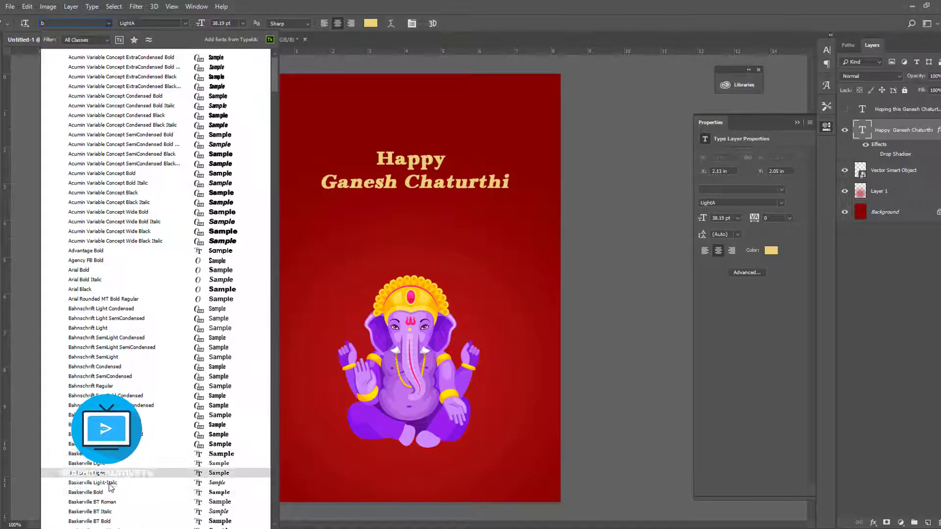
{"action": "scroll", "coordinate": [108, 493], "scroll_direction": "down", "scroll_amount": 3}
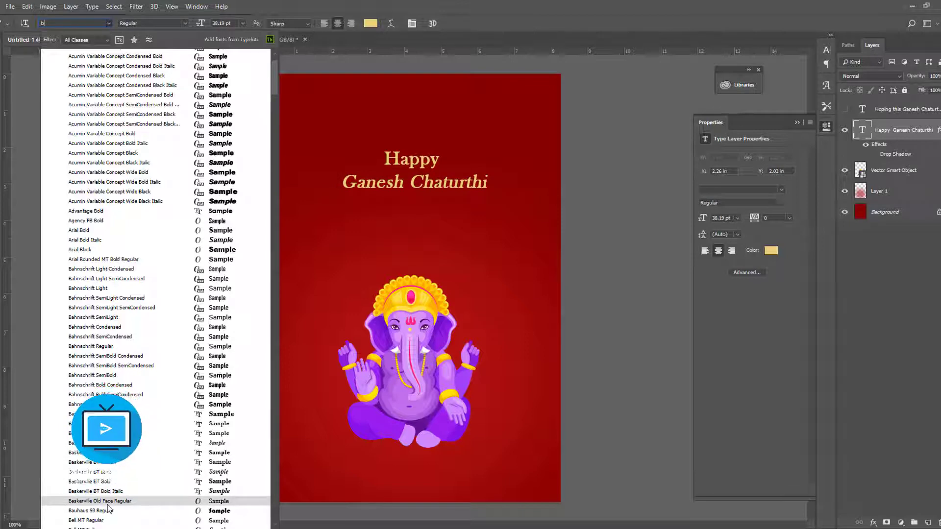
{"action": "scroll", "coordinate": [109, 508], "scroll_direction": "down", "scroll_amount": 3}
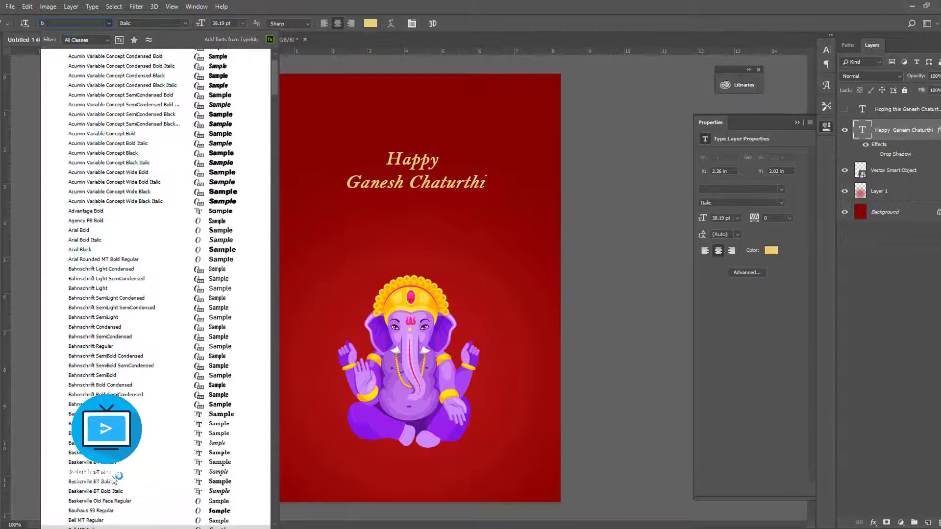
{"action": "scroll", "coordinate": [113, 480], "scroll_direction": "down", "scroll_amount": 6}
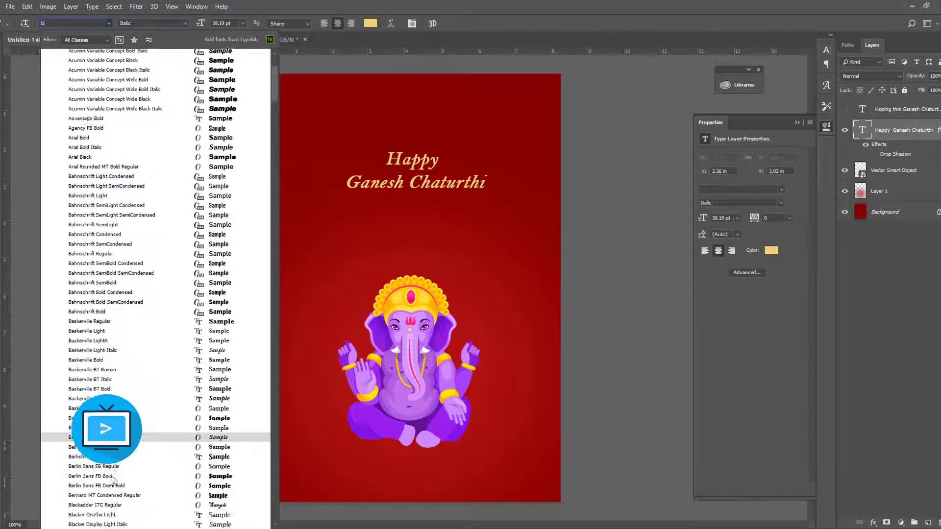
{"action": "scroll", "coordinate": [112, 480], "scroll_direction": "down", "scroll_amount": 10}
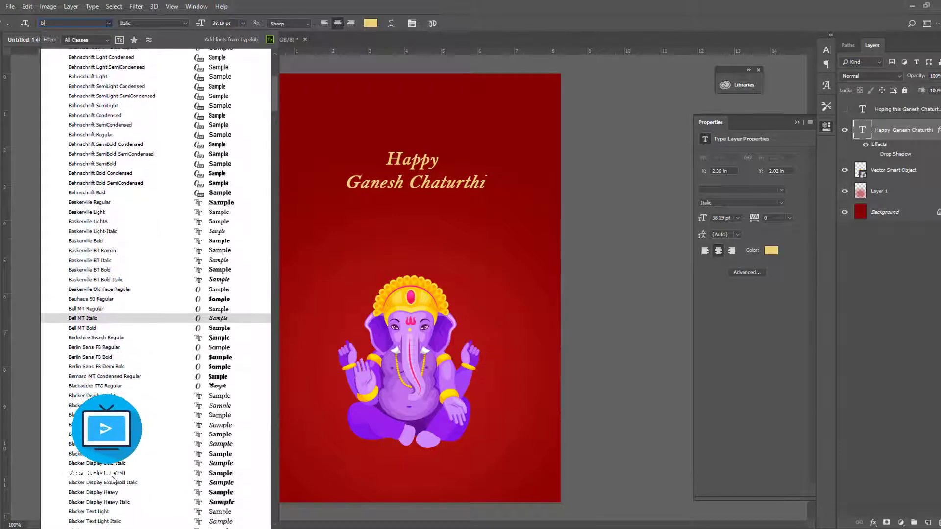
{"action": "scroll", "coordinate": [112, 480], "scroll_direction": "down", "scroll_amount": 17}
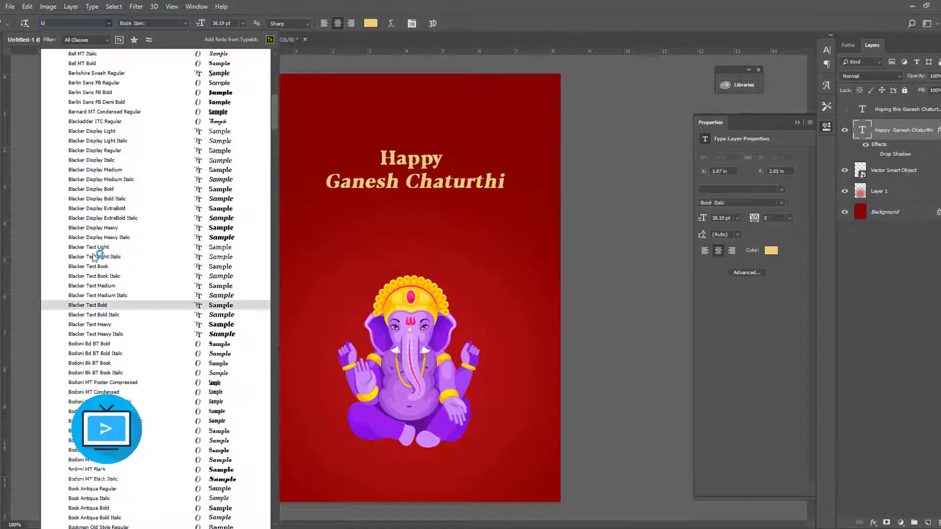
{"action": "scroll", "coordinate": [87, 275], "scroll_direction": "down", "scroll_amount": 6}
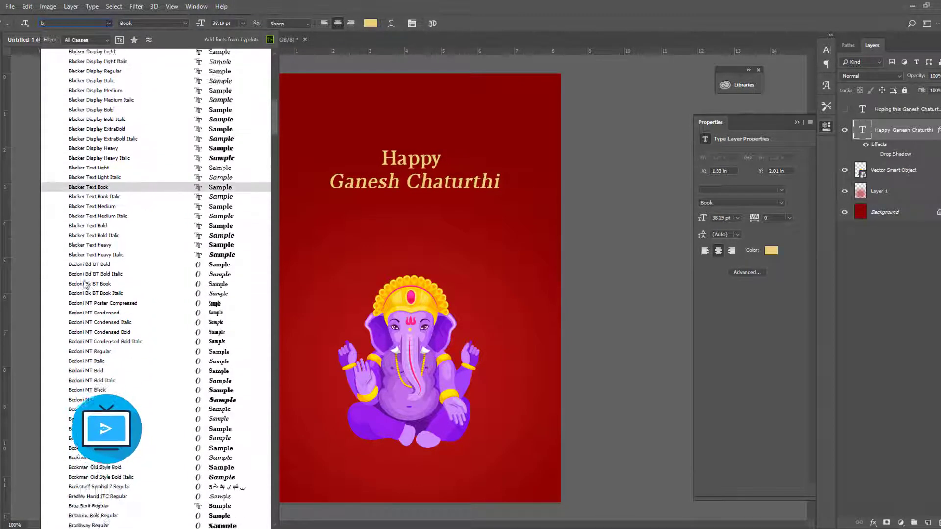
{"action": "scroll", "coordinate": [86, 286], "scroll_direction": "down", "scroll_amount": 3}
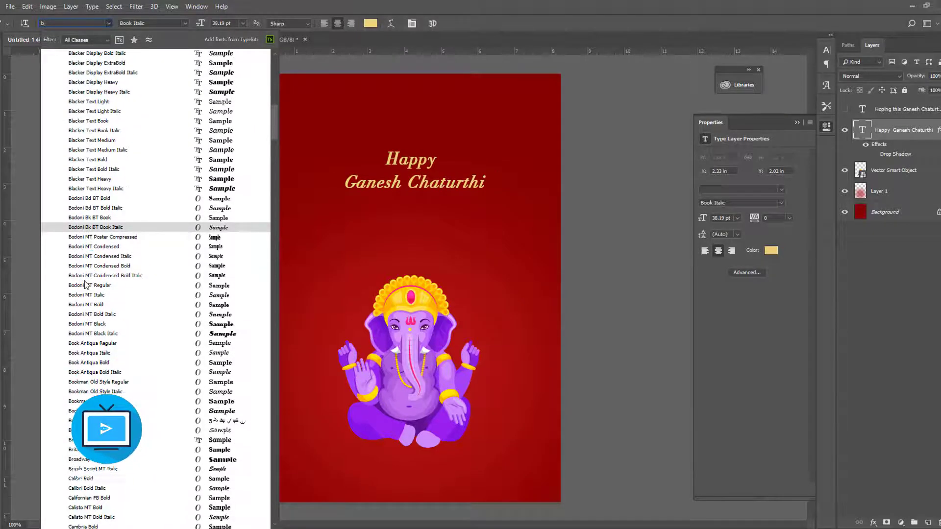
{"action": "scroll", "coordinate": [87, 285], "scroll_direction": "down", "scroll_amount": 4}
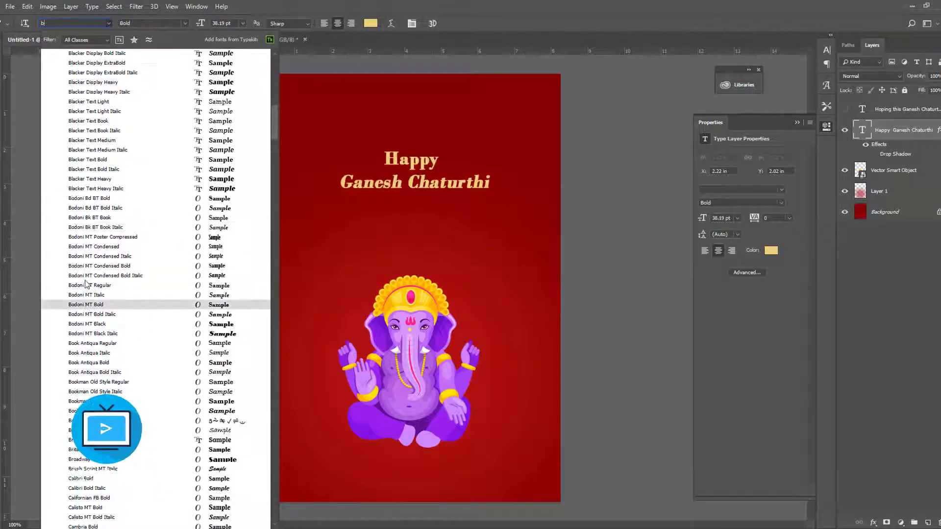
{"action": "scroll", "coordinate": [87, 282], "scroll_direction": "up", "scroll_amount": 5}
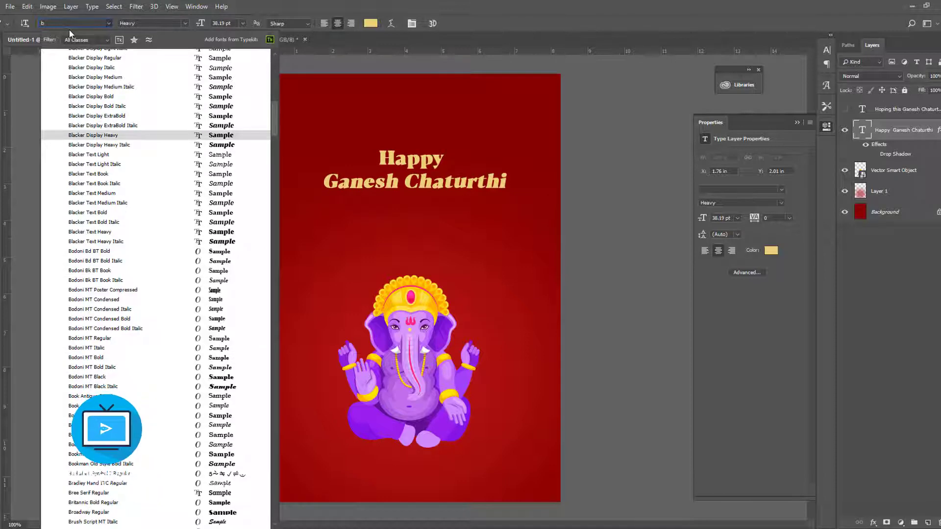
{"action": "type", "text": "be"}
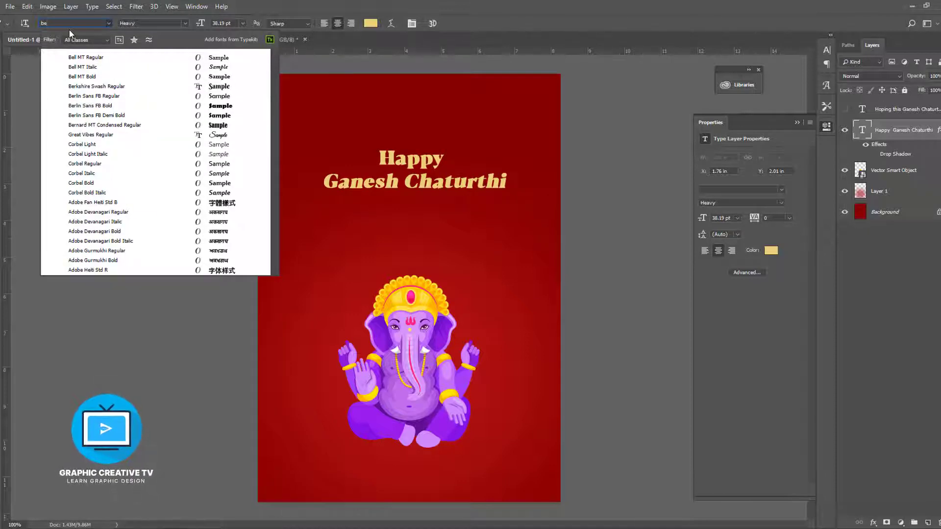
{"action": "key", "text": "BackSpace"}
{"action": "type", "text": "r"}
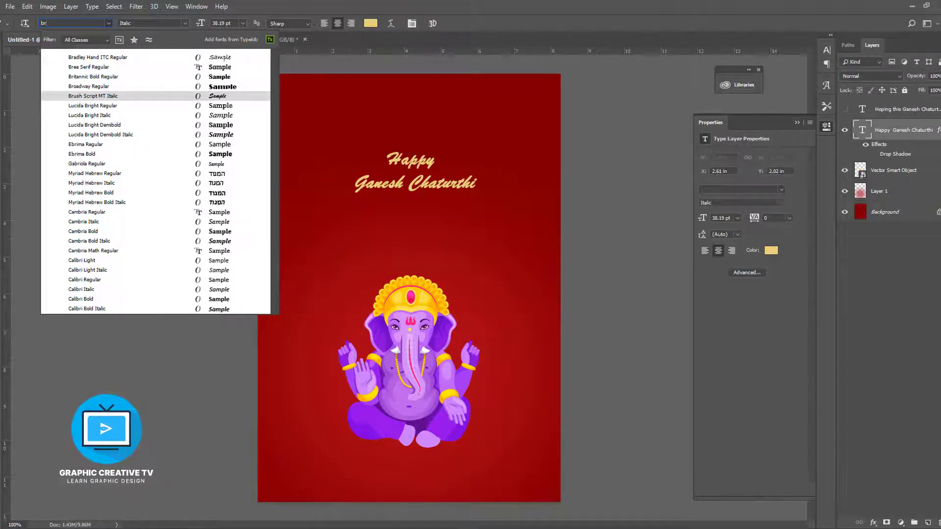
Step: Set the headline's font to Berkshire Swash Regular and open the text for editing
{"action": "left_click", "coordinate": [109, 24]}
{"action": "type", "text": "berk"}
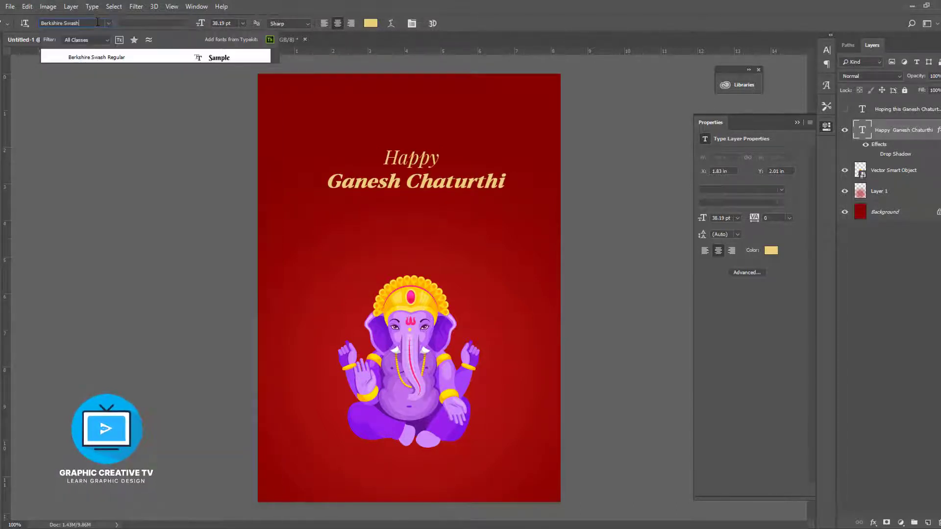
{"action": "key", "text": "Return"}
{"action": "left_click", "coordinate": [409, 173]}
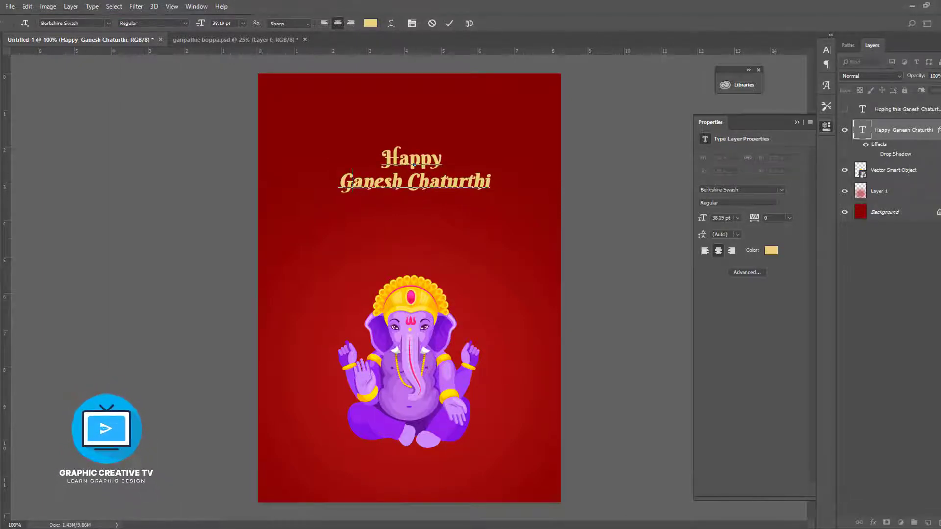
Step: Enlarge the "Happy Ganesh Chaturthi" headline to about 43 pt
{"action": "key", "text": "ctrl+Return"}
{"action": "key", "text": "ctrl+t"}
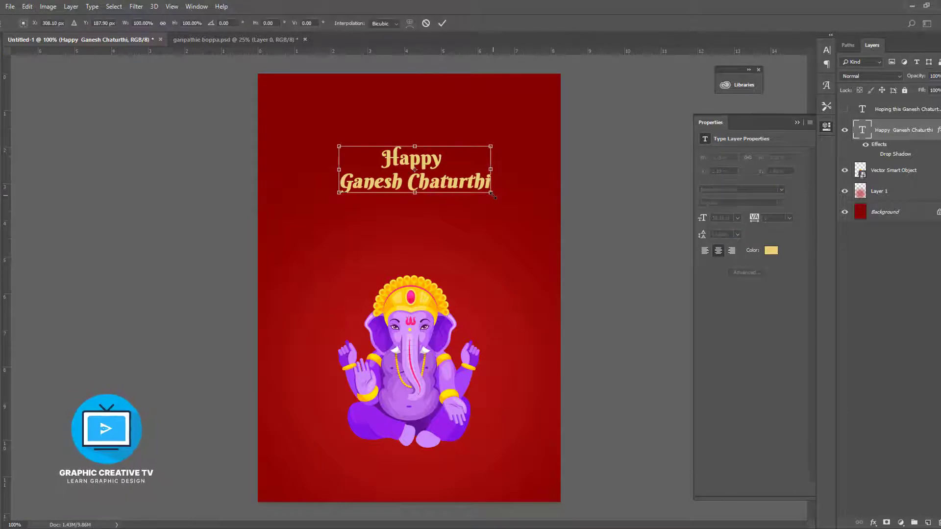
{"action": "left_click_drag", "start_coordinate": [491, 194], "coordinate": [500, 195]}
{"action": "key", "text": "Return"}
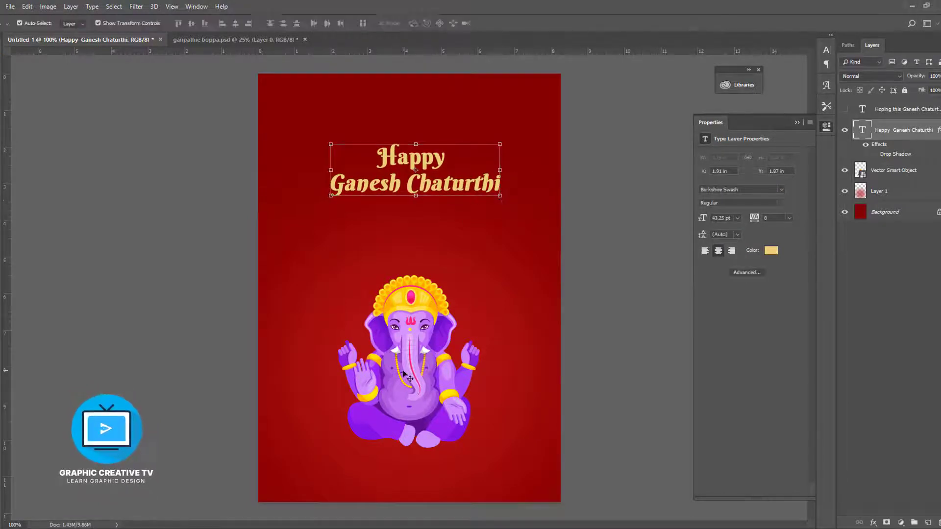
Step: Adjust the positions of the Ganesha figure and the headline so both sit centred on the poster, with the headline above
{"action": "left_click_drag", "start_coordinate": [404, 375], "coordinate": [430, 180]}
{"action": "left_click_drag", "start_coordinate": [427, 278], "coordinate": [426, 343]}
{"action": "left_click_drag", "start_coordinate": [416, 161], "coordinate": [419, 173]}
Step: Show the hidden "Hoping this Ganesh Chaturthi" greeting message and set it in Lato Regular at 20 pt
{"action": "left_click", "coordinate": [844, 110]}
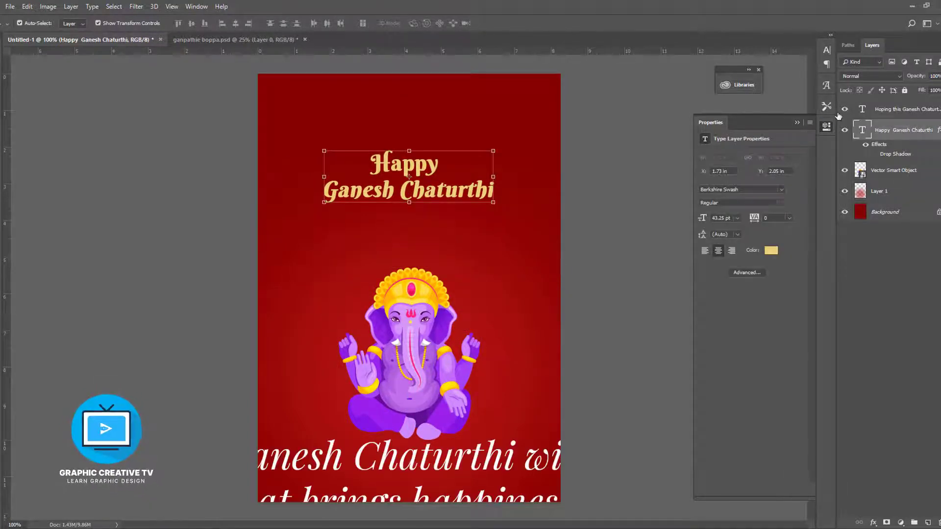
{"action": "left_click", "coordinate": [496, 462]}
{"action": "type", "text": "t"}
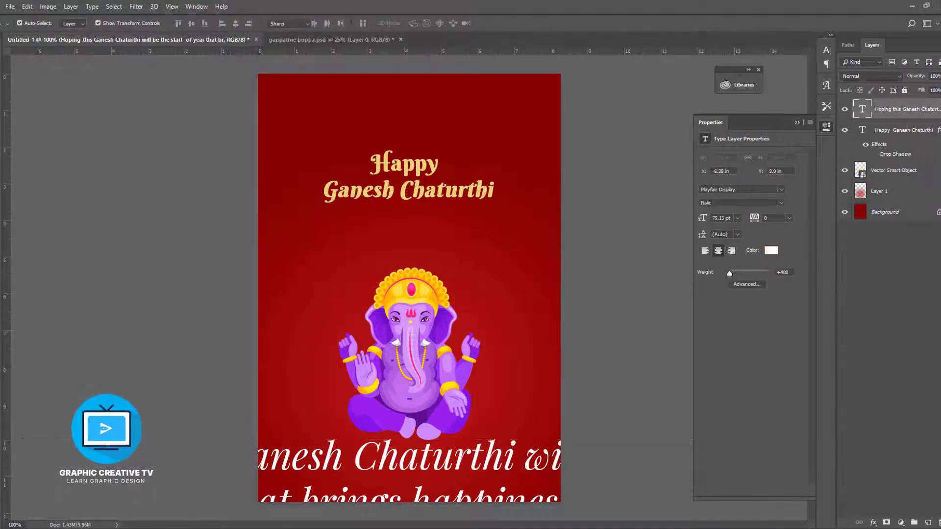
{"action": "type", "text": "Lato"}
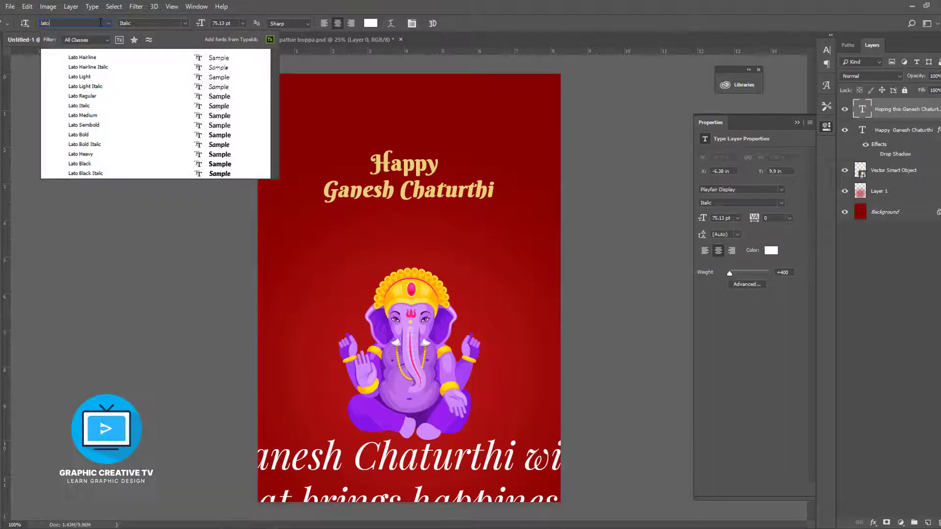
{"action": "key", "text": "Return"}
{"action": "left_click", "coordinate": [185, 23]}
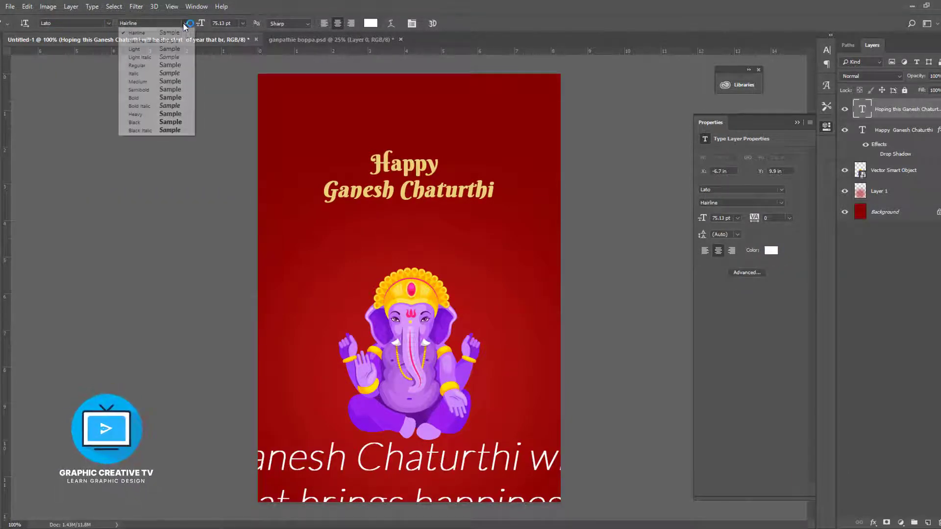
{"action": "left_click", "coordinate": [137, 65]}
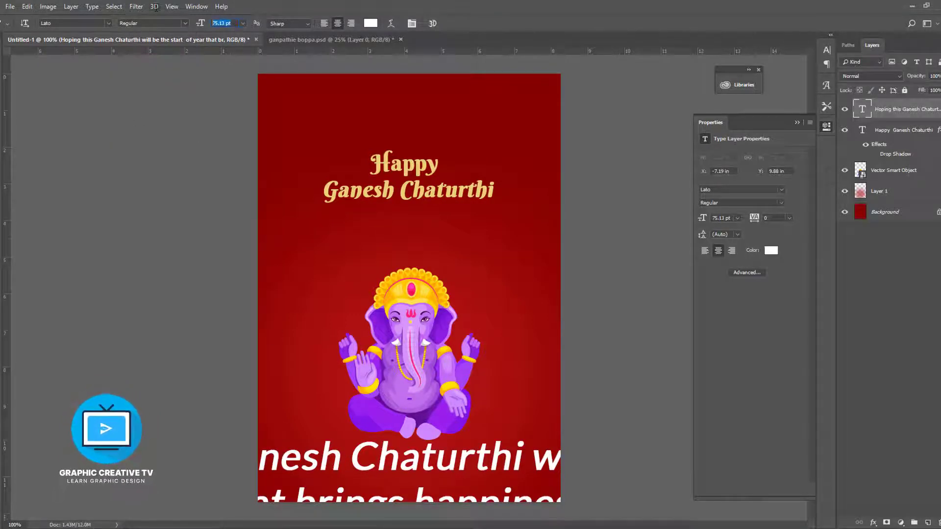
{"action": "type", "text": "20"}
{"action": "key", "text": "Return"}
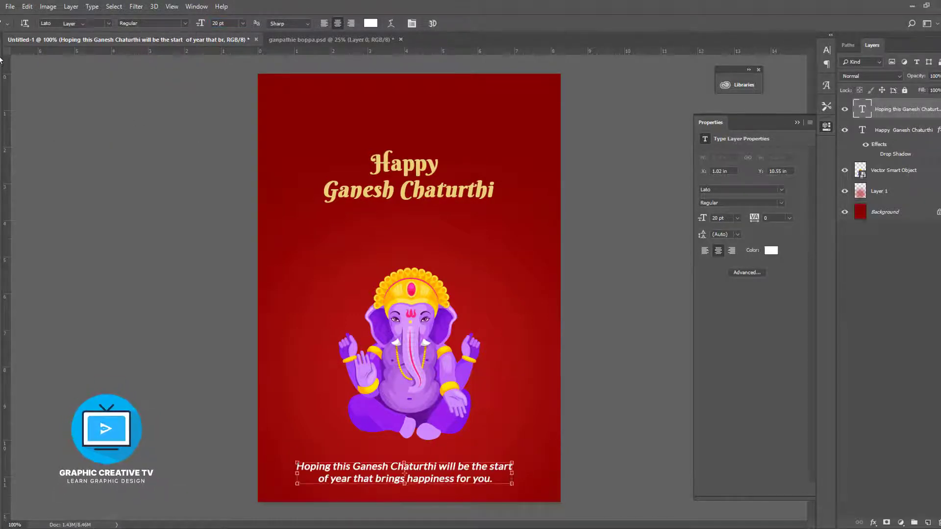
Step: Move the greeting message directly below the headline and scale it down to about 15.5 pt
{"action": "key", "text": "ctrl+Return"}
{"action": "key", "text": "v"}
{"action": "left_click_drag", "start_coordinate": [446, 478], "coordinate": [449, 221]}
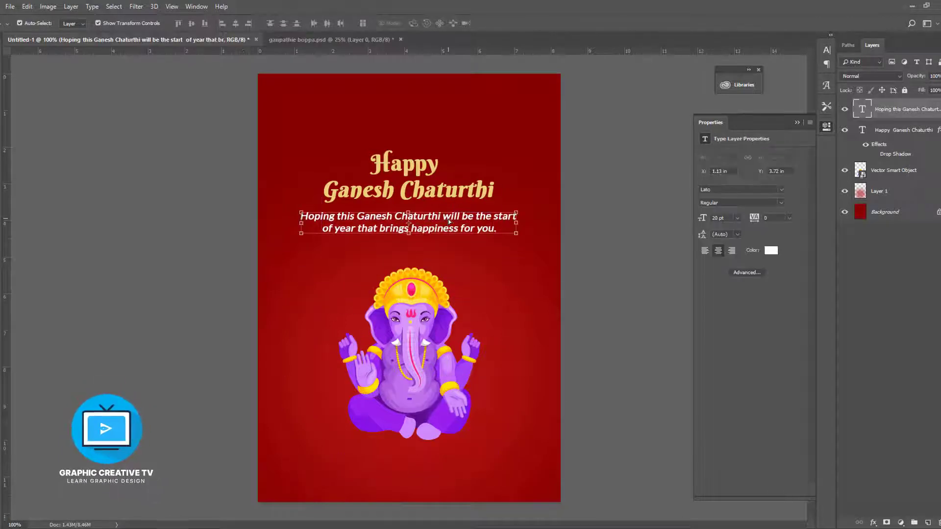
{"action": "left_click_drag", "start_coordinate": [516, 234], "coordinate": [438, 227]}
{"action": "key", "text": "Return"}
Step: Change the font of the word "Happy" in the headline to Lato Regular
{"action": "left_click", "coordinate": [442, 195]}
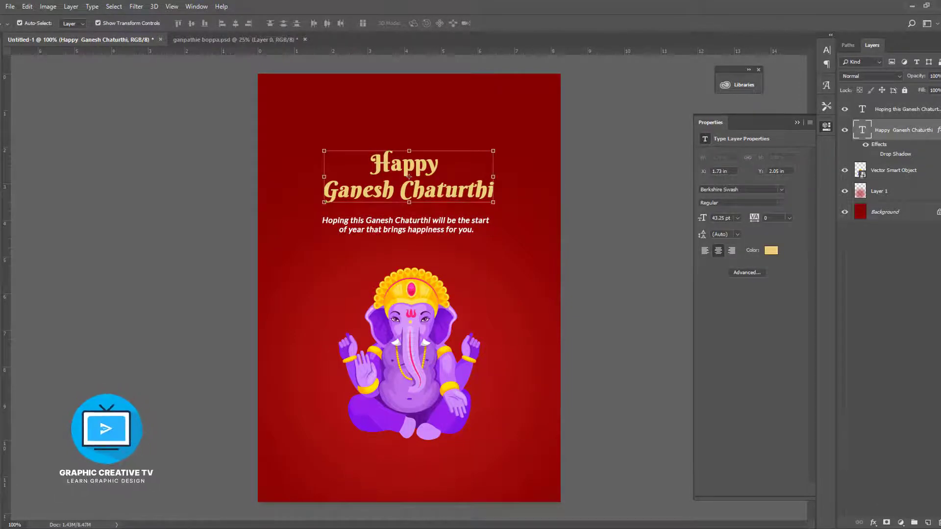
{"action": "key", "text": "t"}
{"action": "double_click", "coordinate": [436, 167]}
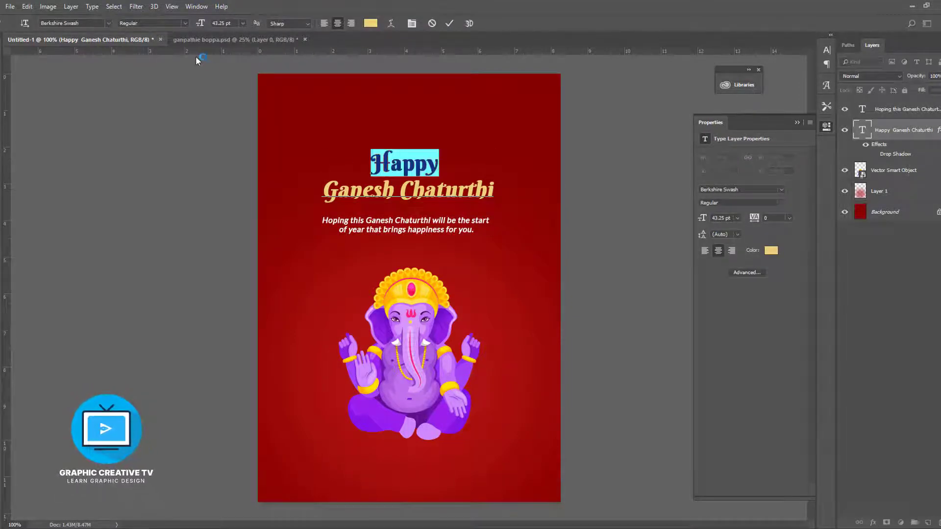
{"action": "type", "text": "Lato"}
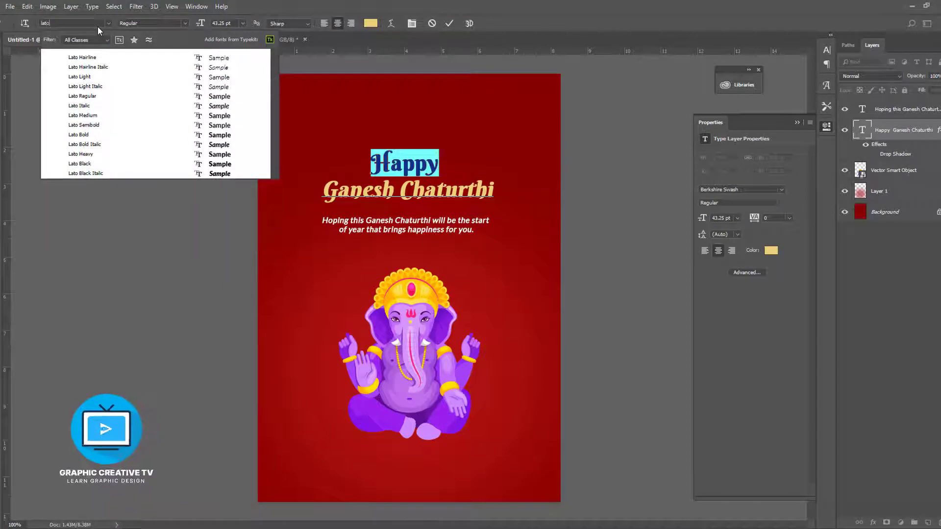
{"action": "key", "text": "Return"}
{"action": "left_click", "coordinate": [180, 23]}
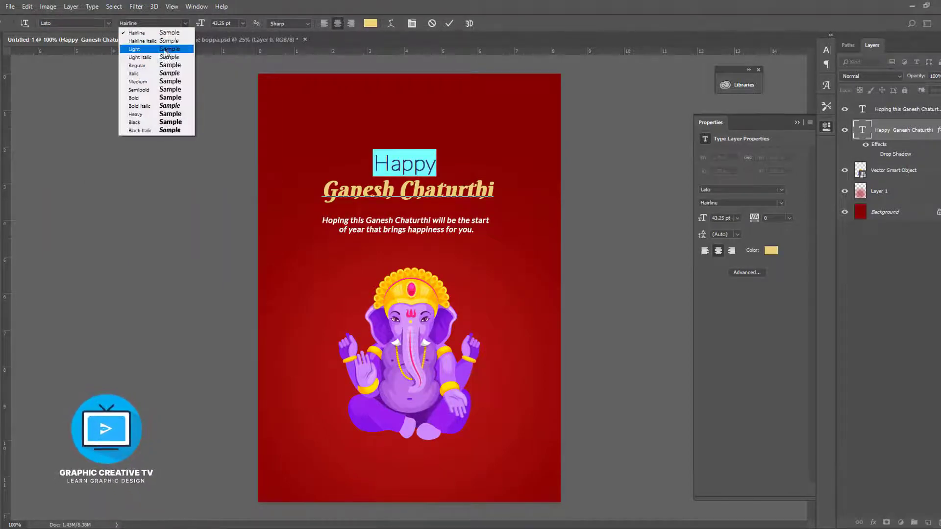
{"action": "left_click", "coordinate": [157, 80]}
Step: Set the size of the "Ganesh Chaturthi" line in the headline to 45 pt
{"action": "left_click", "coordinate": [392, 191]}
{"action": "left_click_drag", "start_coordinate": [496, 192], "coordinate": [456, 189]}
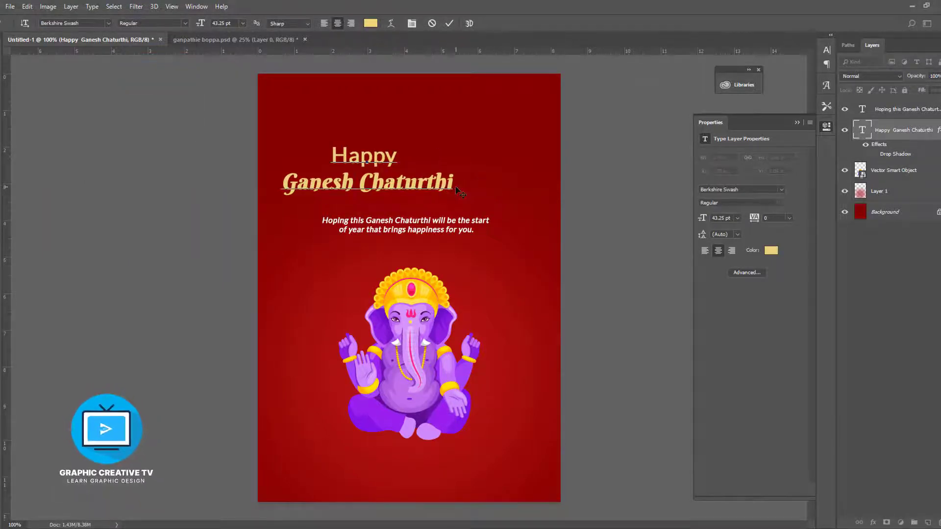
{"action": "key", "text": "ctrl+a"}
{"action": "left_click", "coordinate": [444, 184]}
{"action": "left_click_drag", "start_coordinate": [281, 183], "coordinate": [453, 182]}
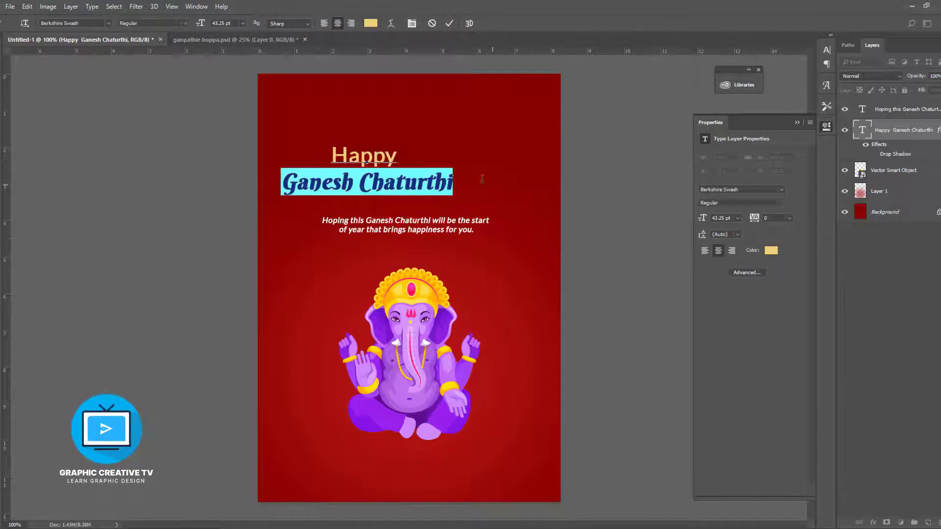
{"action": "left_click", "coordinate": [222, 23]}
{"action": "type", "text": "45"}
{"action": "key", "text": "Return"}
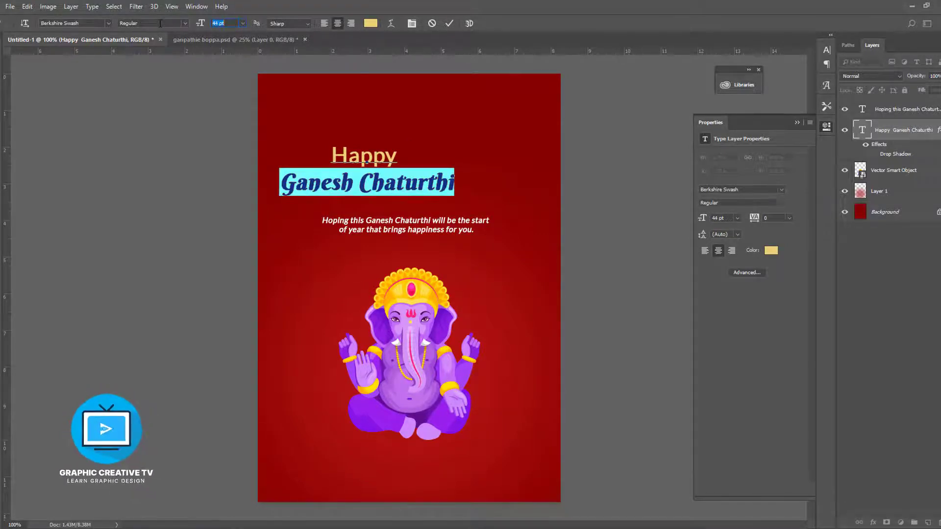
{"action": "left_click", "coordinate": [361, 182]}
{"action": "key", "text": "Return"}
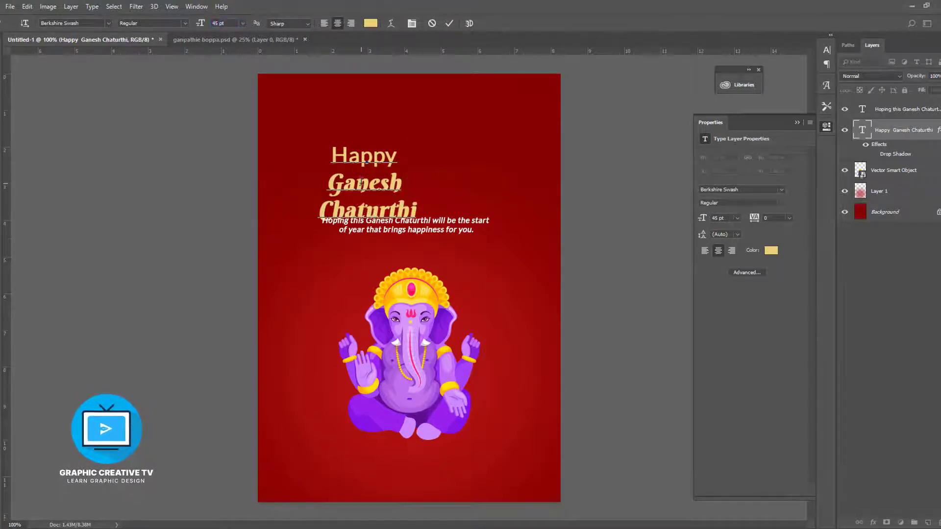
{"action": "key", "text": "BackSpace"}
Step: Move the headline back above the greeting message and reduce the size of the word "Happy" relative to "Ganesh Chaturthi"
{"action": "key", "text": "ctrl+Return"}
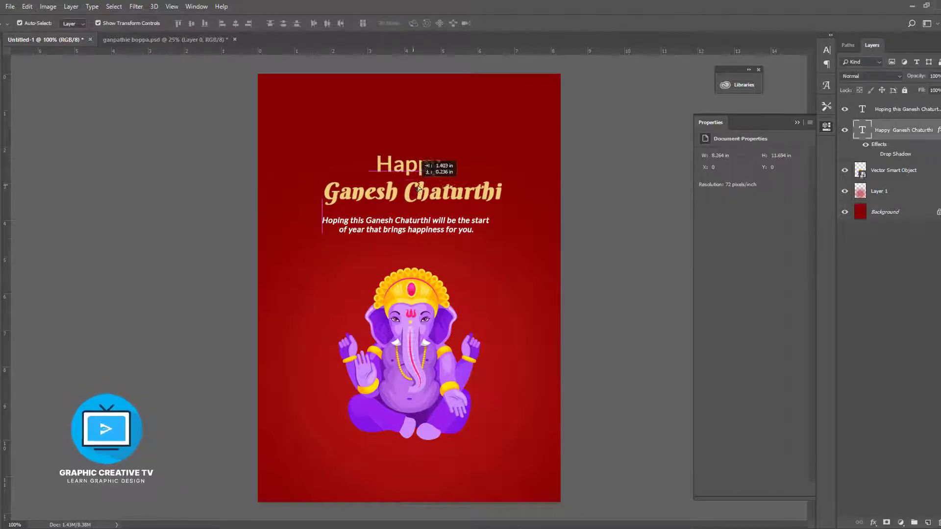
{"action": "key", "text": "t"}
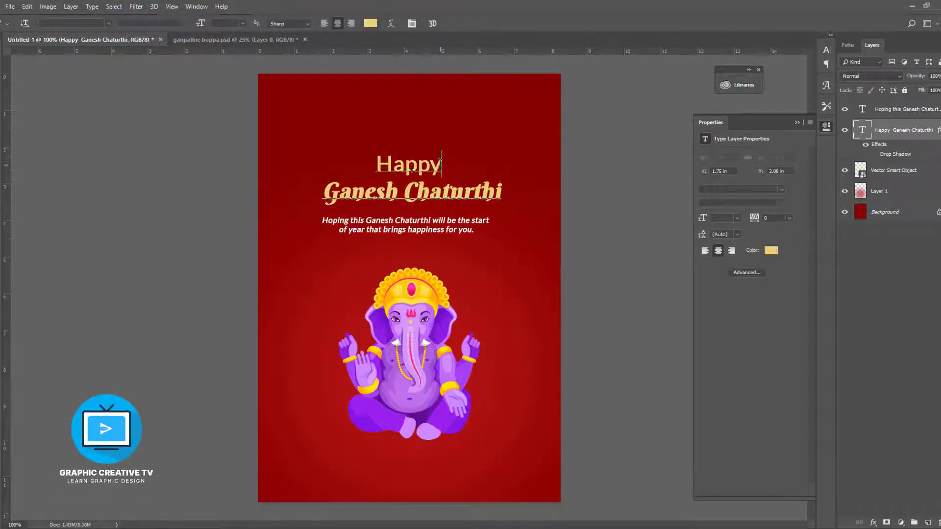
{"action": "double_click", "coordinate": [442, 165]}
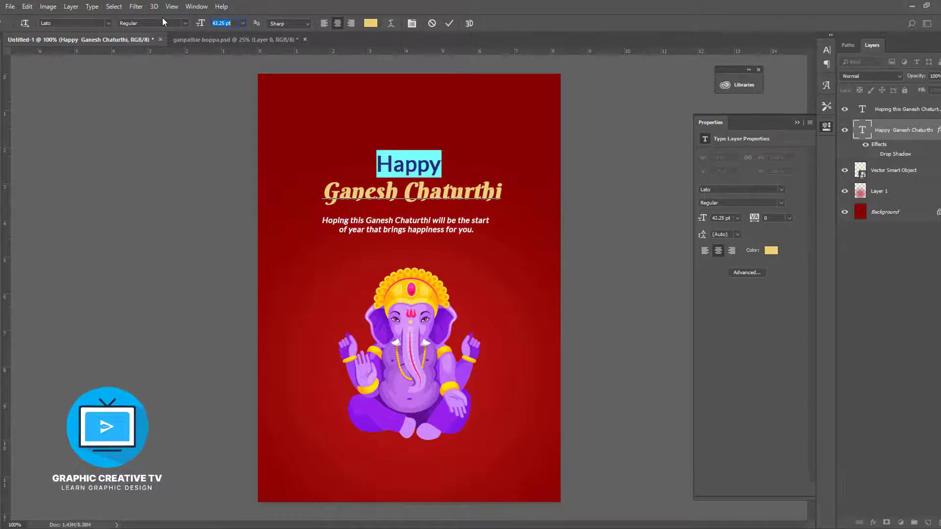
{"action": "key", "text": "Down"}
{"action": "key", "text": "Down"}
{"action": "key", "text": "Down"}
{"action": "key", "text": "Down"}
{"action": "key", "text": "Down"}
{"action": "key", "text": "Down"}
{"action": "key", "text": "Down"}
{"action": "key", "text": "Down"}
{"action": "key", "text": "Down"}
{"action": "key", "text": "Down"}
{"action": "left_click", "coordinate": [10, 66]}
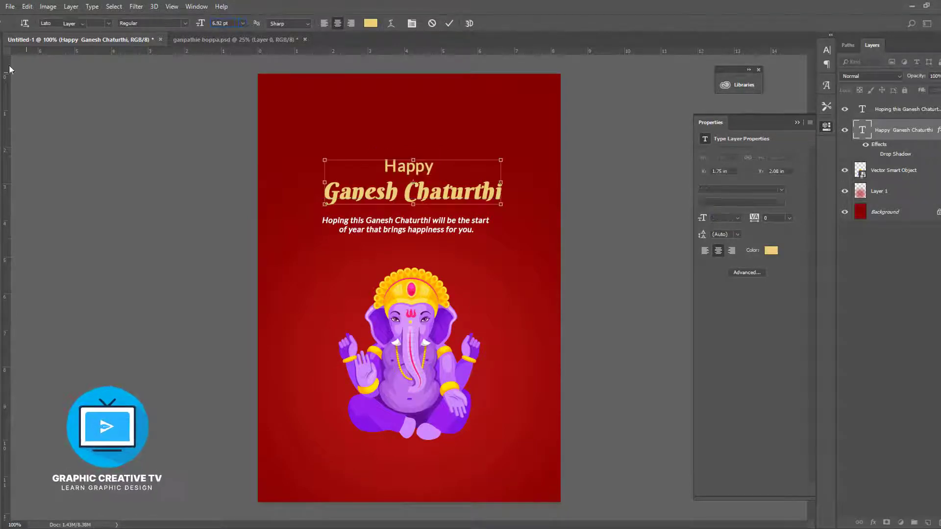
{"action": "key", "text": "ctrl+Return"}
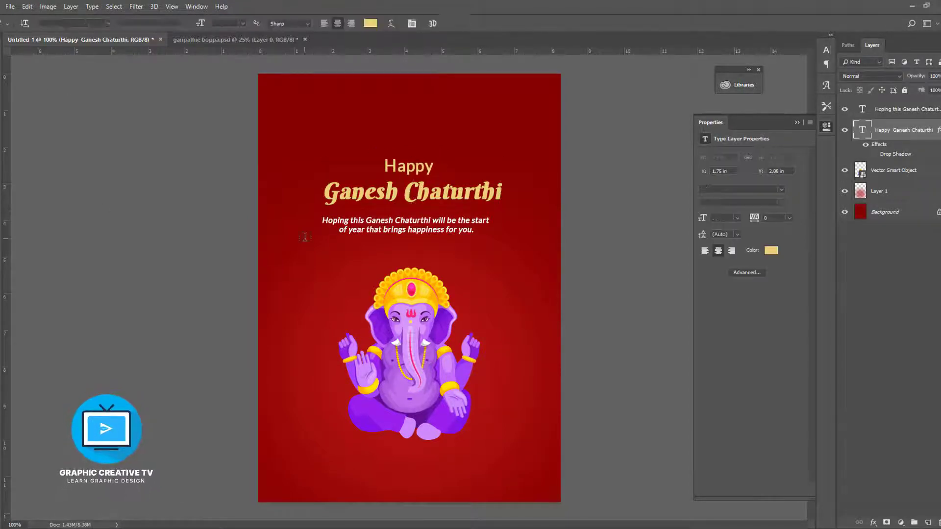
Step: Recolour the word "Happy" in the headline to white
{"action": "double_click", "coordinate": [388, 161]}
{"action": "left_click", "coordinate": [370, 23]}
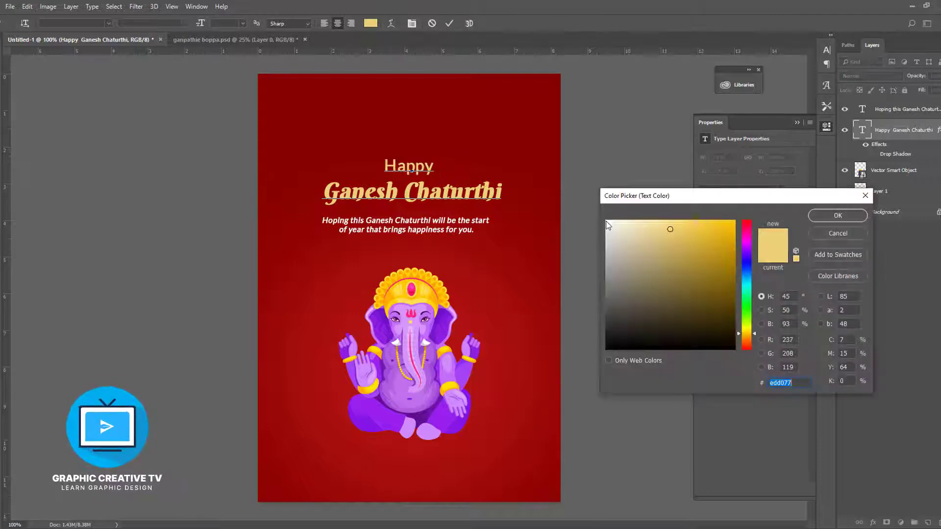
{"action": "left_click_drag", "start_coordinate": [637, 230], "coordinate": [571, 181]}
{"action": "left_click", "coordinate": [837, 216]}
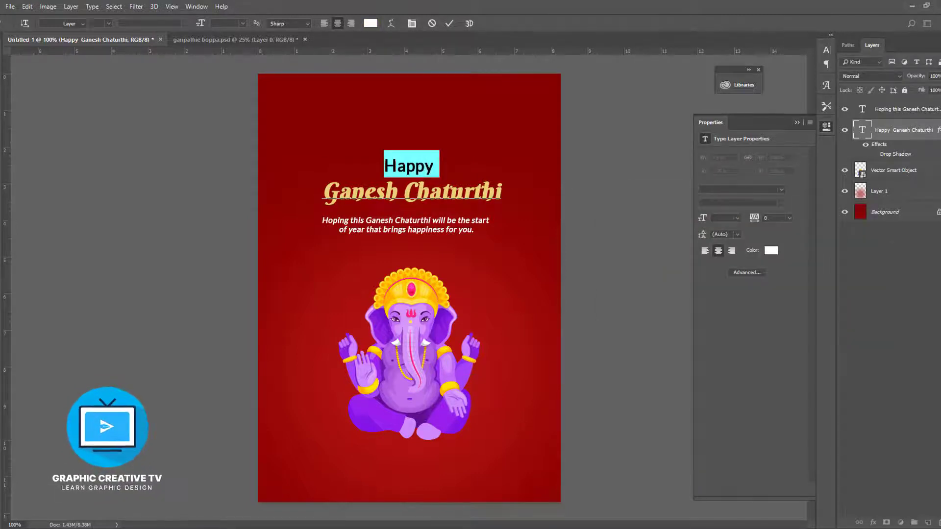
{"action": "key", "text": "ctrl+Return"}
Step: Move the headline and the greeting message slightly higher on the poster
{"action": "key", "text": "v"}
{"action": "left_click_drag", "start_coordinate": [431, 169], "coordinate": [431, 159]}
{"action": "left_click_drag", "start_coordinate": [449, 228], "coordinate": [450, 216]}
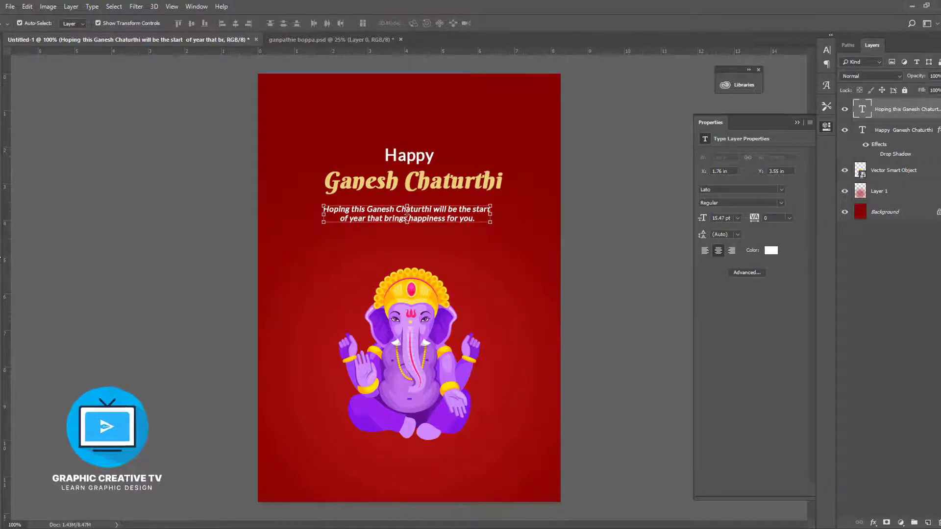
Step: Turn off the faux bold and faux italic styling on both the greeting message and the headline
{"action": "key", "text": "t"}
{"action": "left_click", "coordinate": [412, 23]}
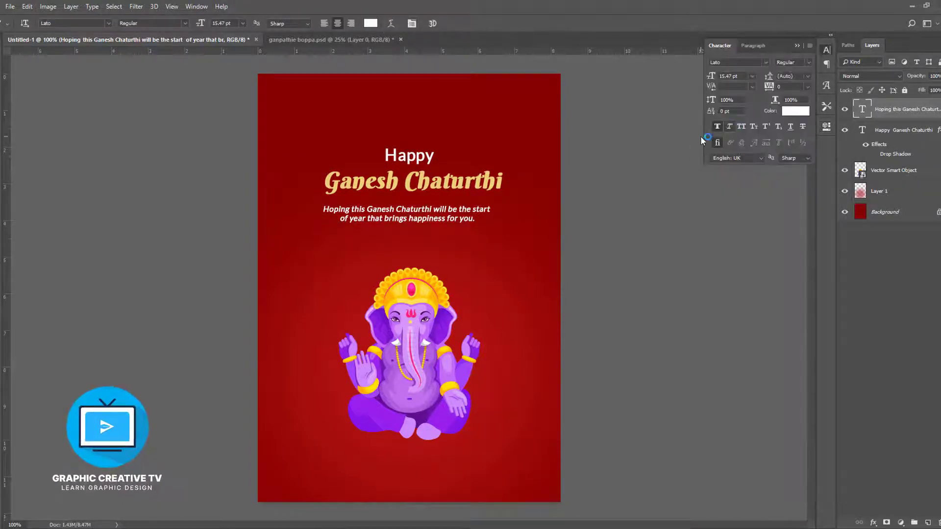
{"action": "left_click", "coordinate": [716, 125]}
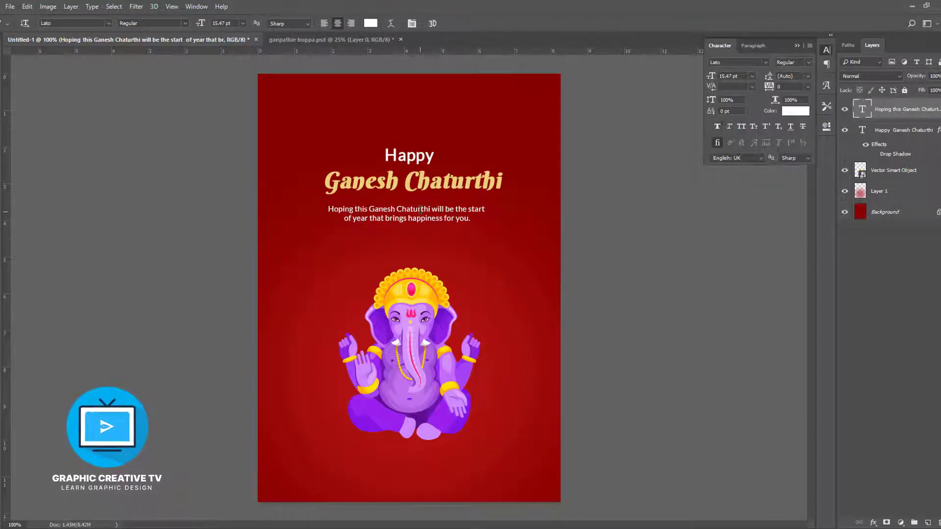
{"action": "left_click", "coordinate": [14, 83]}
{"action": "left_click", "coordinate": [427, 183]}
{"action": "left_click", "coordinate": [718, 127]}
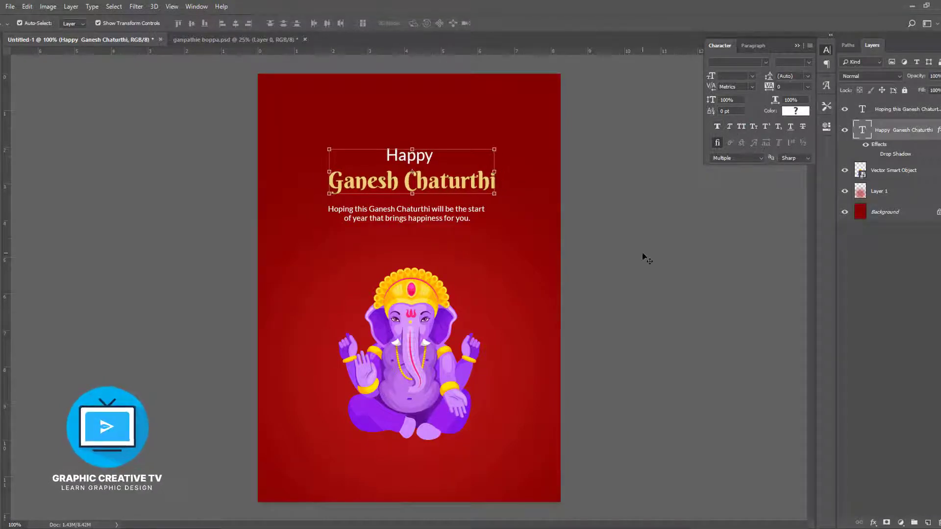
Step: Select the headline and the greeting message together and scale them up to about 107%
{"action": "key", "text": "ctrl+t"}
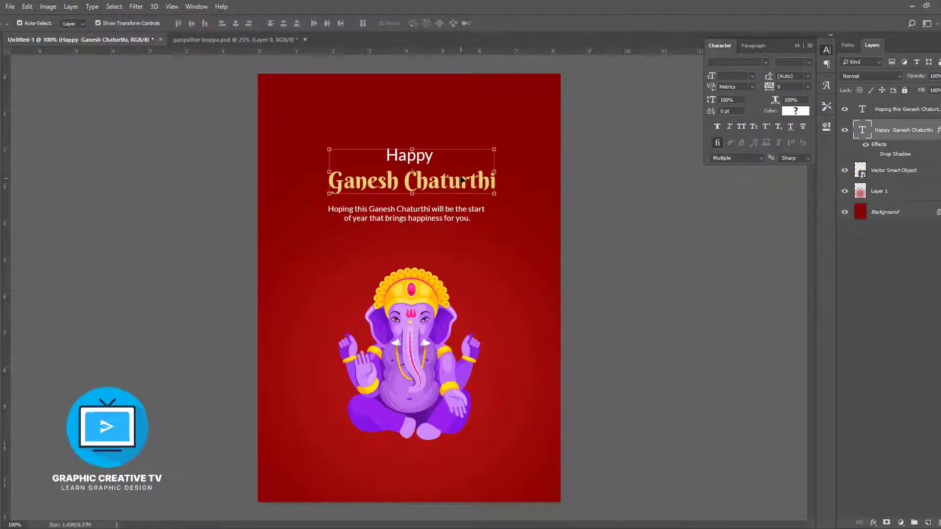
{"action": "key", "text": "Return"}
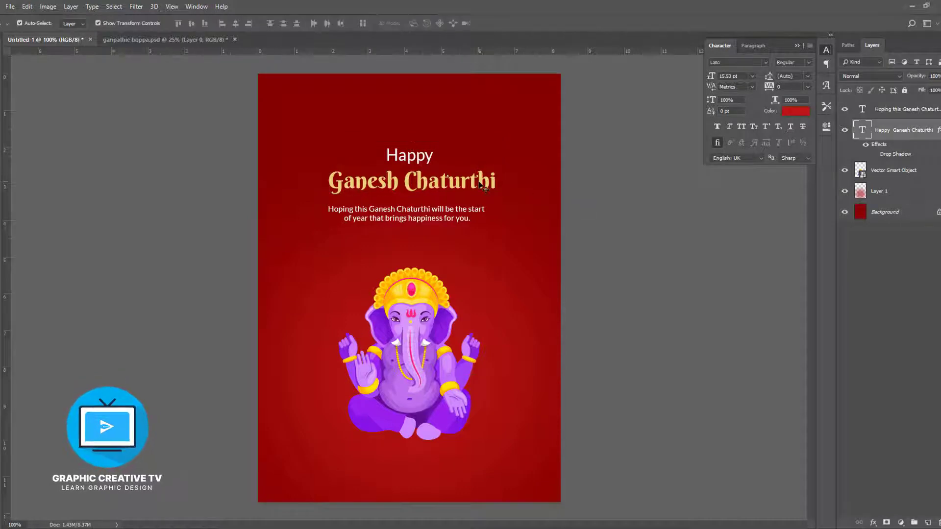
{"action": "left_click", "coordinate": [470, 214], "text": "shift"}
{"action": "left_click_drag", "start_coordinate": [496, 145], "coordinate": [500, 146]}
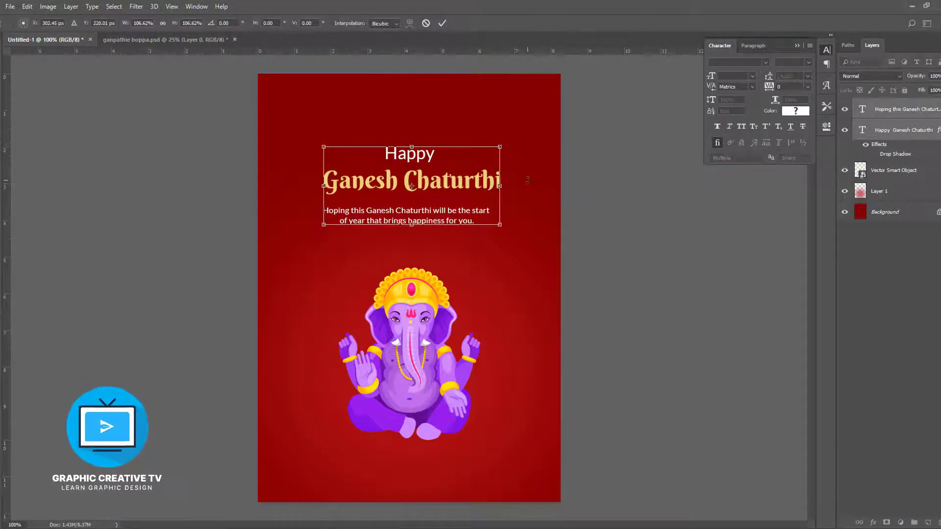
{"action": "key", "text": "Return"}
Step: Tighten the headline's leading to about 44 pt so "Ganesh Chaturthi" sits closer beneath "Happy"
{"action": "left_click", "coordinate": [903, 130]}
{"action": "left_click", "coordinate": [808, 76]}
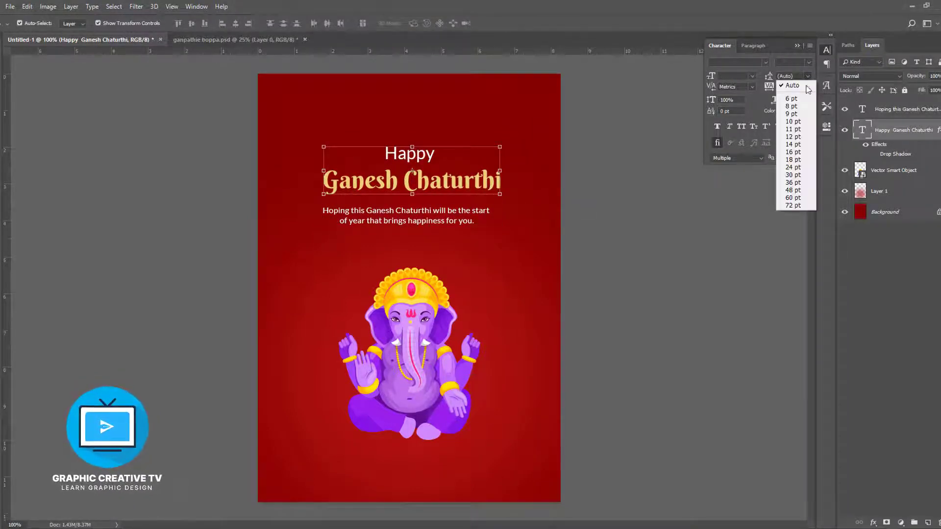
{"action": "left_click", "coordinate": [797, 145]}
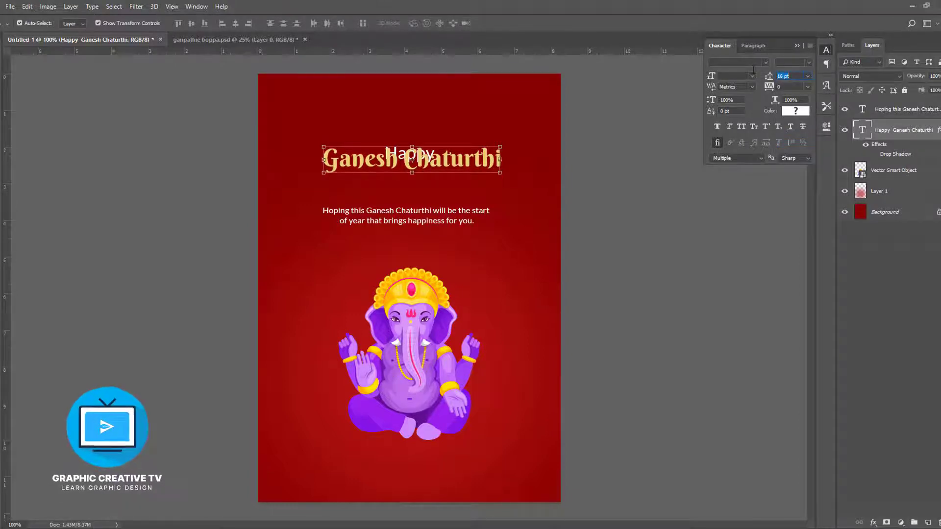
{"action": "key", "text": "Up"}
{"action": "key", "text": "Up"}
{"action": "key", "text": "Up"}
{"action": "key", "text": "Up"}
{"action": "key", "text": "Up"}
{"action": "key", "text": "Up"}
{"action": "key", "text": "Up"}
{"action": "key", "text": "Up"}
{"action": "key", "text": "Up"}
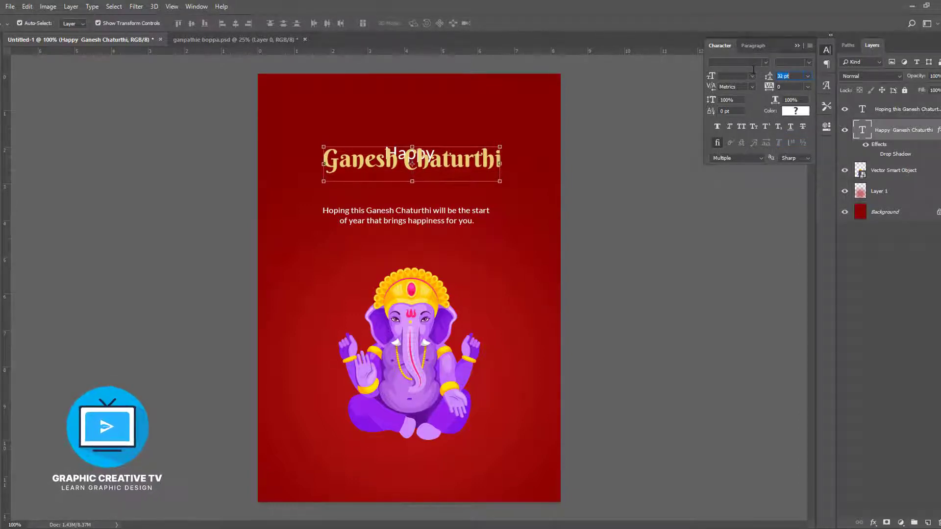
{"action": "key", "text": "Up"}
{"action": "key", "text": "Up"}
{"action": "key", "text": "Up"}
{"action": "key", "text": "Up"}
{"action": "key", "text": "Up"}
{"action": "key", "text": "Up"}
{"action": "key", "text": "Up"}
{"action": "key", "text": "Up"}
{"action": "key", "text": "Up"}
{"action": "key", "text": "Up"}
{"action": "key", "text": "Up"}
{"action": "key", "text": "Up"}
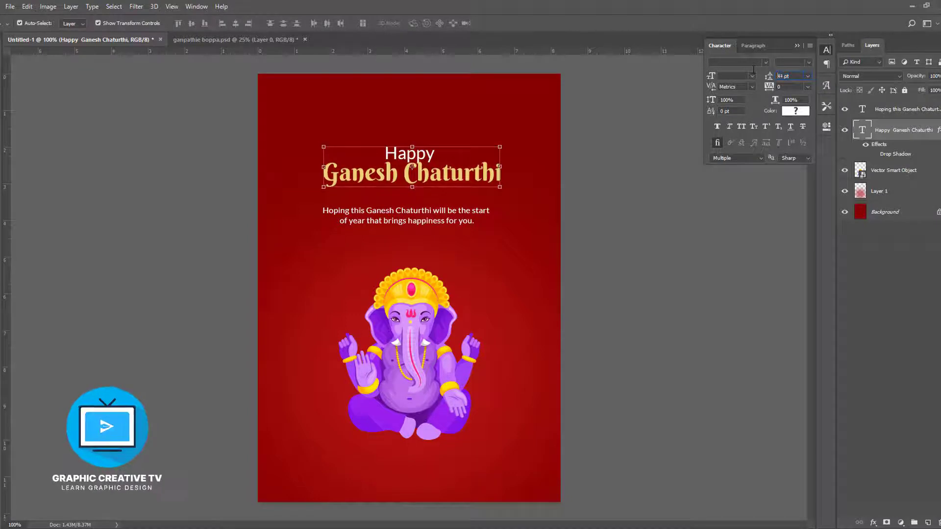
Step: Set the headline's leading to about 48 pt to loosen the gap between "Happy" and "Ganesh Chaturthi"
{"action": "key", "text": "Up"}
{"action": "key", "text": "Up"}
{"action": "key", "text": "Up"}
{"action": "key", "text": "Up"}
{"action": "key", "text": "Up"}
{"action": "key", "text": "Up"}
{"action": "key", "text": "Up"}
{"action": "key", "text": "Up"}
{"action": "key", "text": "Up"}
{"action": "key", "text": "Up"}
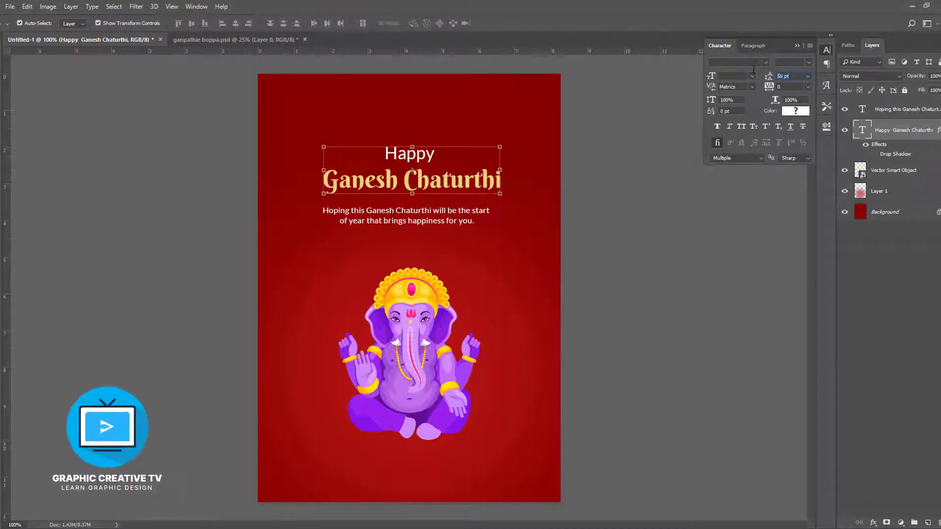
{"action": "key", "text": "Down"}
{"action": "key", "text": "Down"}
{"action": "key", "text": "Down"}
{"action": "key", "text": "Down"}
{"action": "key", "text": "Down"}
{"action": "key", "text": "Down"}
{"action": "key", "text": "Down"}
{"action": "key", "text": "Down"}
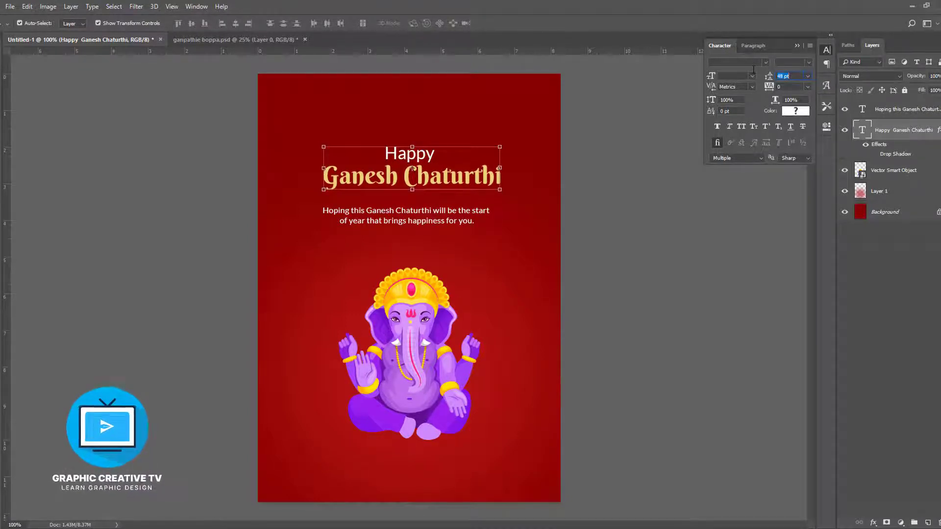
Step: Move the greeting message up closer to the headline and align both texts on their horizontal centers
{"action": "left_click_drag", "start_coordinate": [448, 216], "coordinate": [448, 206]}
{"action": "left_click", "coordinate": [448, 174], "text": "shift"}
{"action": "left_click", "coordinate": [235, 23]}
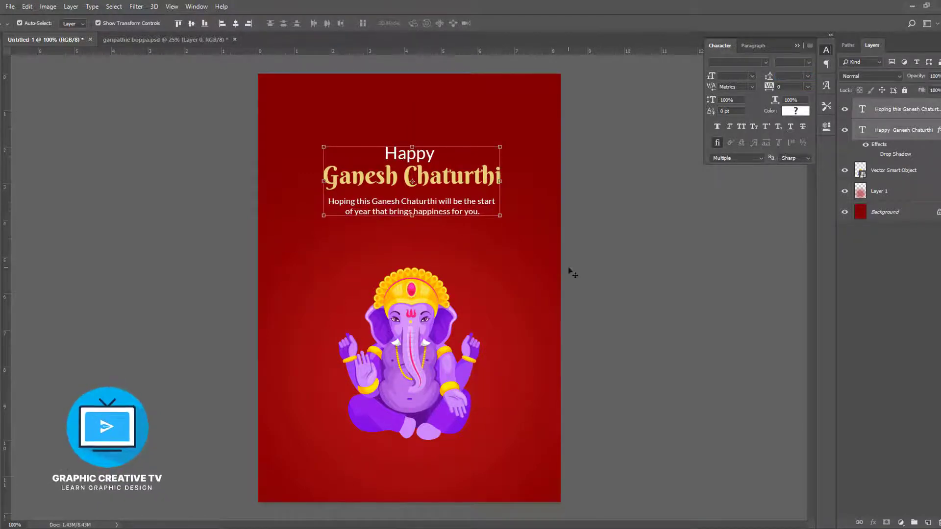
{"action": "left_click", "coordinate": [454, 356]}
{"action": "left_click", "coordinate": [14, 273]}
{"action": "left_click", "coordinate": [4, 278]}
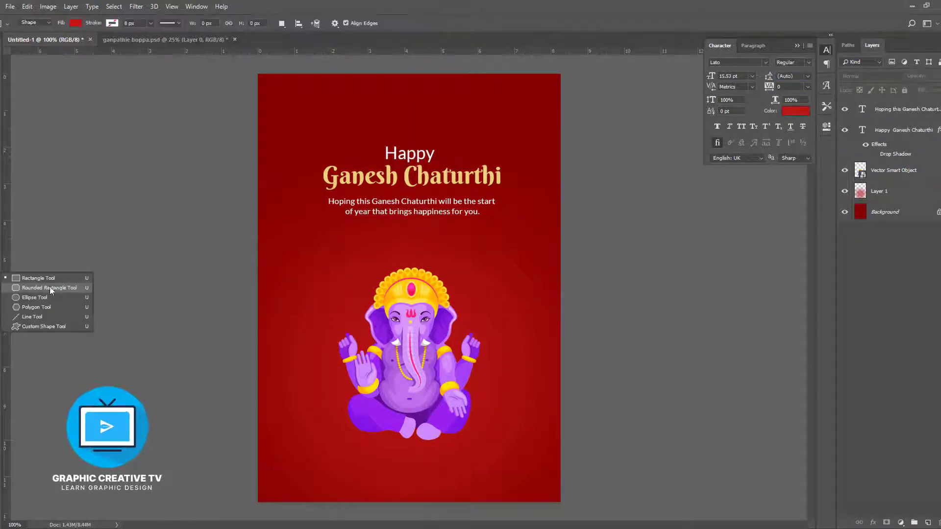
Step: Switch to the Brush tool and add a new empty layer directly above the Ganesha illustration
{"action": "left_click", "coordinate": [4, 149]}
{"action": "left_click", "coordinate": [891, 170]}
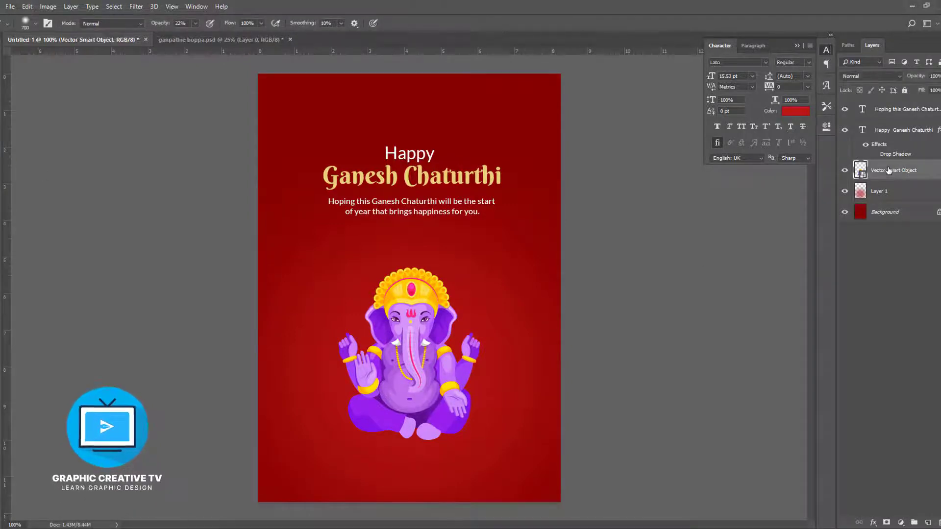
{"action": "key", "text": "ctrl+shift+n"}
{"action": "key", "text": "Return"}
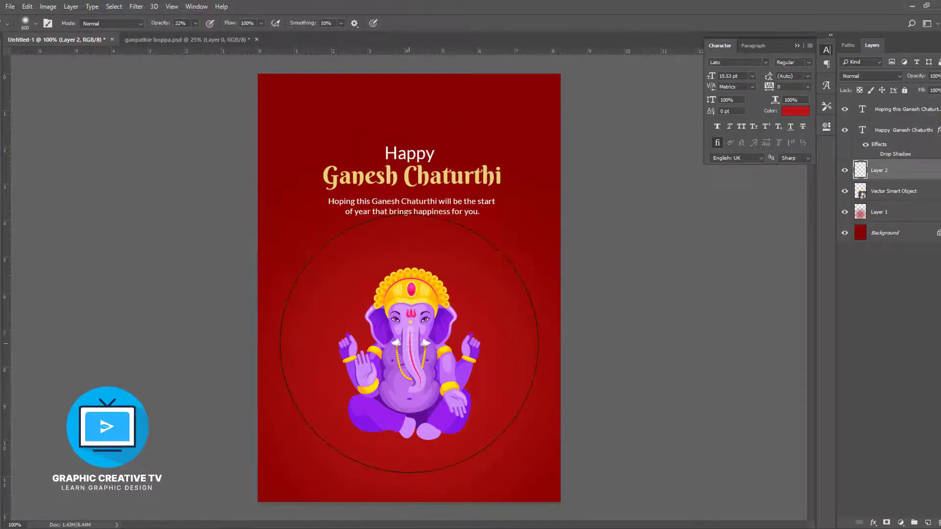
Step: Paint a few overlapping black (#000000) dabs over the Ganesha with a soft 400 px brush at 22% opacity
{"action": "key", "text": "bracketleft"}
{"action": "key", "text": "bracketleft"}
{"action": "left_click", "coordinate": [2, 349]}
{"action": "left_click_drag", "start_coordinate": [676, 342], "coordinate": [735, 350]}
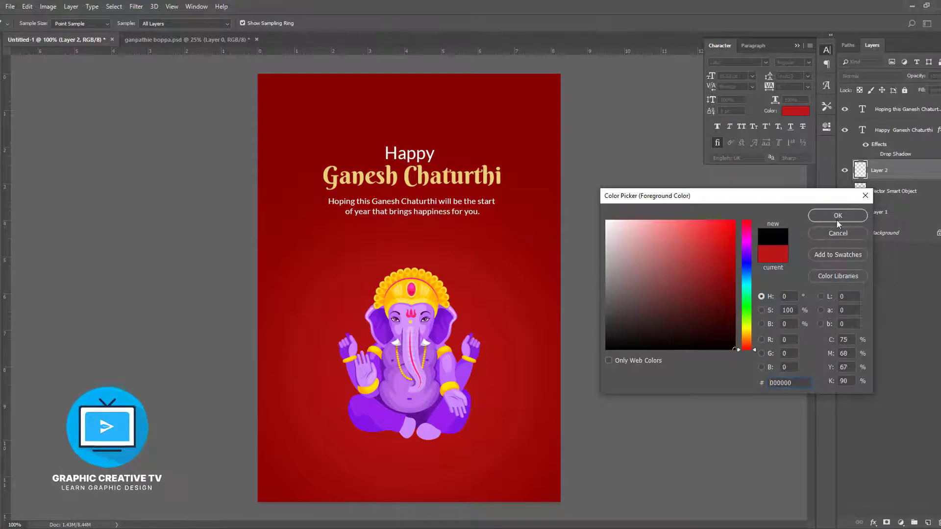
{"action": "left_click", "coordinate": [836, 220]}
{"action": "left_click", "coordinate": [416, 340]}
{"action": "left_click", "coordinate": [416, 340]}
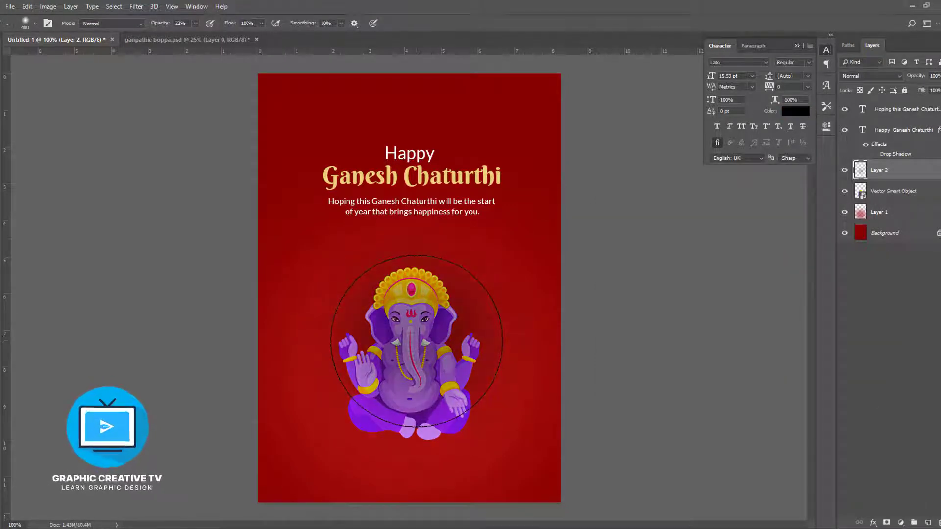
{"action": "left_click", "coordinate": [417, 340]}
Step: Squash the black blob into a thin, narrower shadow ellipse lying beneath Ganesha's feet
{"action": "key", "text": "v"}
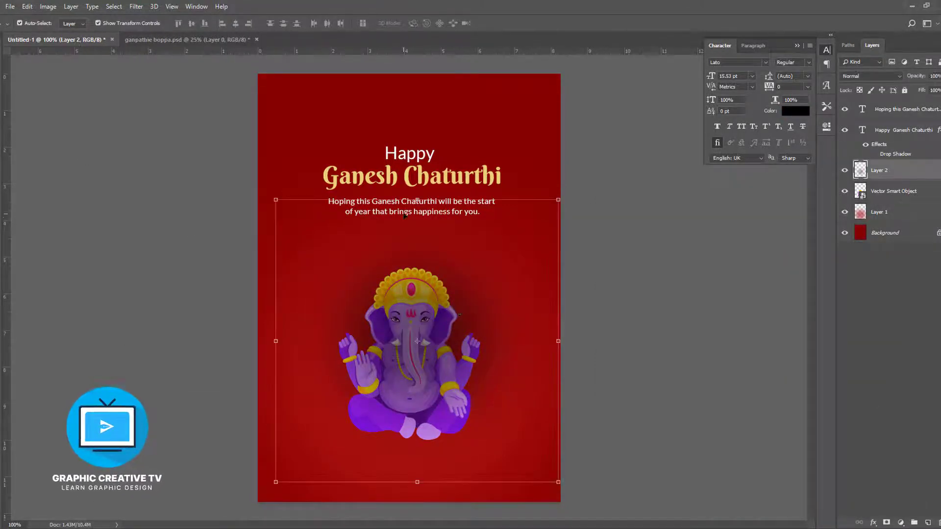
{"action": "left_click_drag", "start_coordinate": [417, 199], "coordinate": [417, 427]}
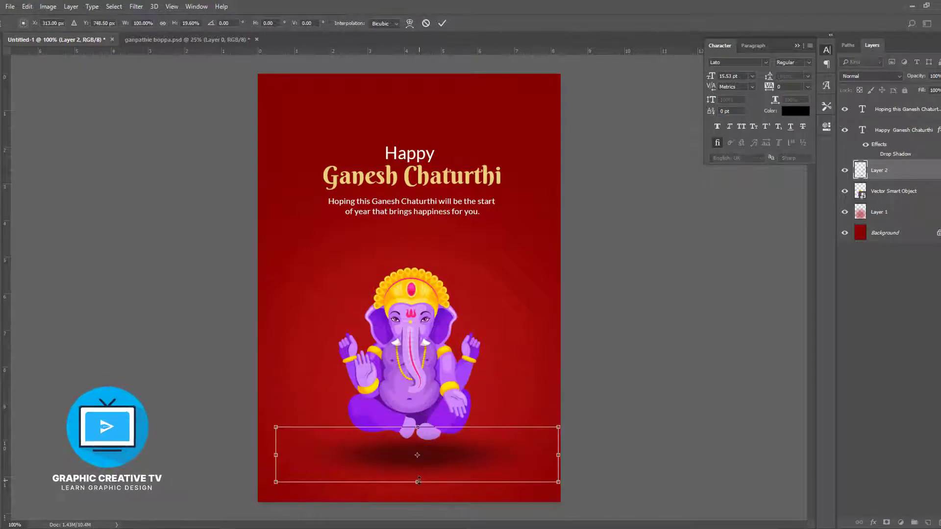
{"action": "left_click_drag", "start_coordinate": [417, 481], "coordinate": [418, 445]}
{"action": "left_click_drag", "start_coordinate": [562, 437], "coordinate": [533, 437]}
{"action": "key", "text": "Return"}
{"action": "left_click_drag", "start_coordinate": [405, 427], "coordinate": [406, 435]}
{"action": "key", "text": "Return"}
Step: Place the Ganesha illustration above the shadow layer, then raise the shadow slightly and stretch it to about twice its height
{"action": "left_click_drag", "start_coordinate": [910, 196], "coordinate": [910, 166]}
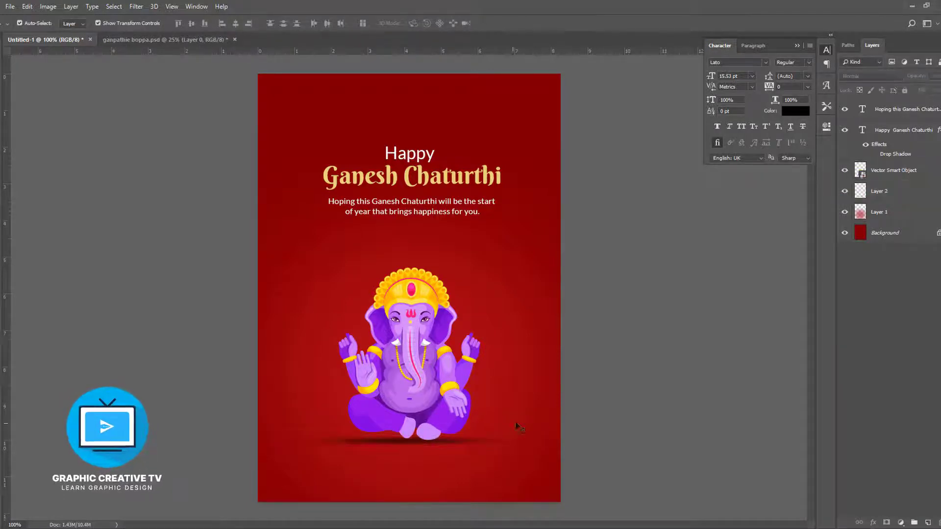
{"action": "mouse_move", "coordinate": [477, 445]}
{"action": "left_mouse_down"}
{"action": "mouse_move", "coordinate": [478, 433]}
{"action": "mouse_move", "coordinate": [468, 440]}
{"action": "left_mouse_up"}
{"action": "left_click_drag", "start_coordinate": [410, 435], "coordinate": [410, 422]}
{"action": "key", "text": "Return"}
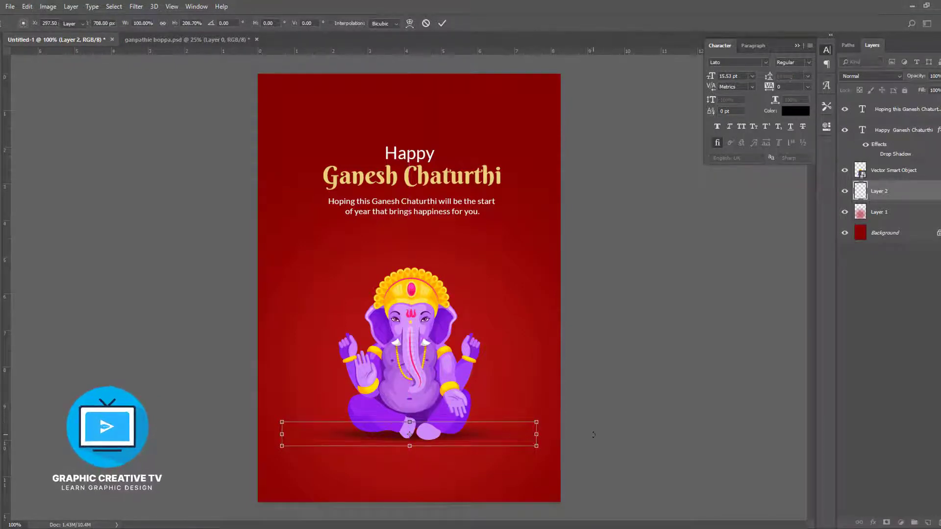
Step: Set the shadow layer to Multiply blending and lower its opacity to about 55%
{"action": "left_click", "coordinate": [871, 76]}
{"action": "left_click", "coordinate": [858, 123]}
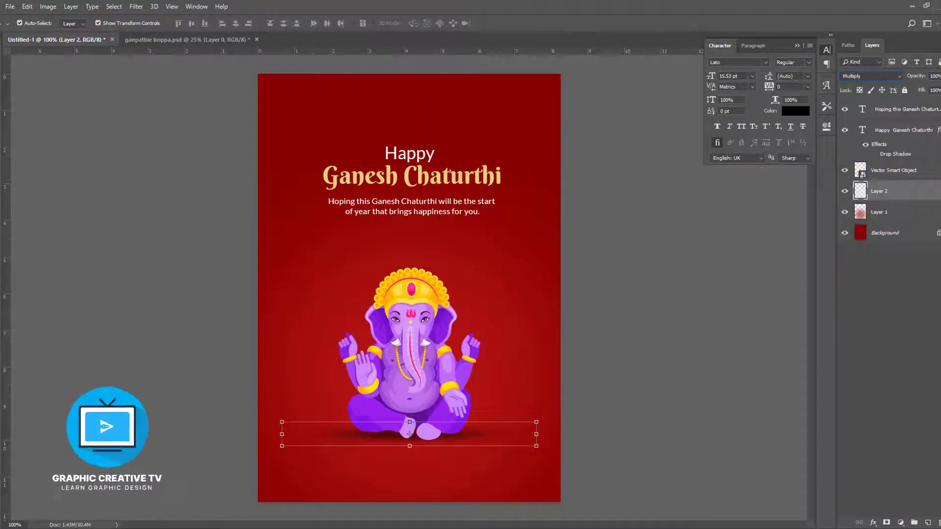
{"action": "left_click", "coordinate": [937, 76]}
{"action": "left_click_drag", "start_coordinate": [937, 90], "coordinate": [930, 91]}
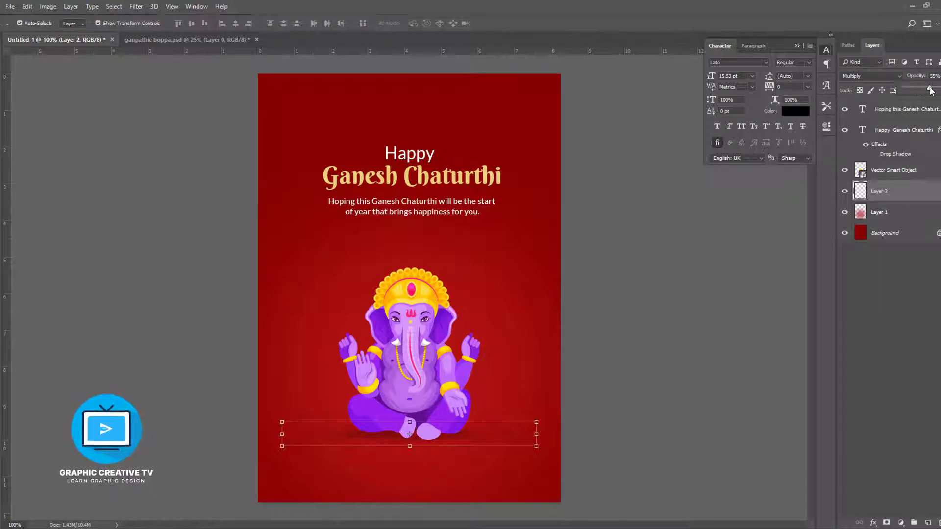
{"action": "left_click", "coordinate": [681, 315]}
Step: Scale the Ganesha illustration up slightly, keeping its feet on the shadow
{"action": "left_click", "coordinate": [446, 300]}
{"action": "left_click_drag", "start_coordinate": [482, 265], "coordinate": [488, 261]}
{"action": "key", "text": "Return"}
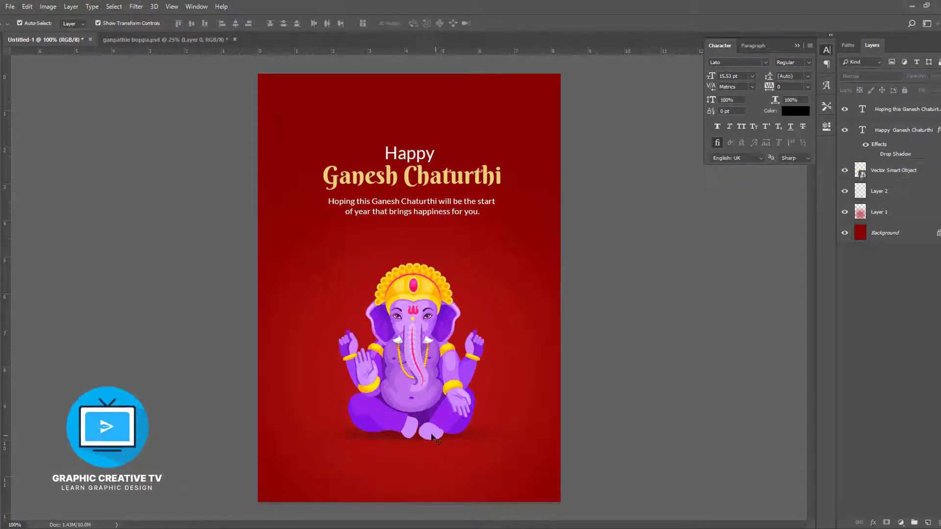
{"action": "left_click", "coordinate": [436, 214]}
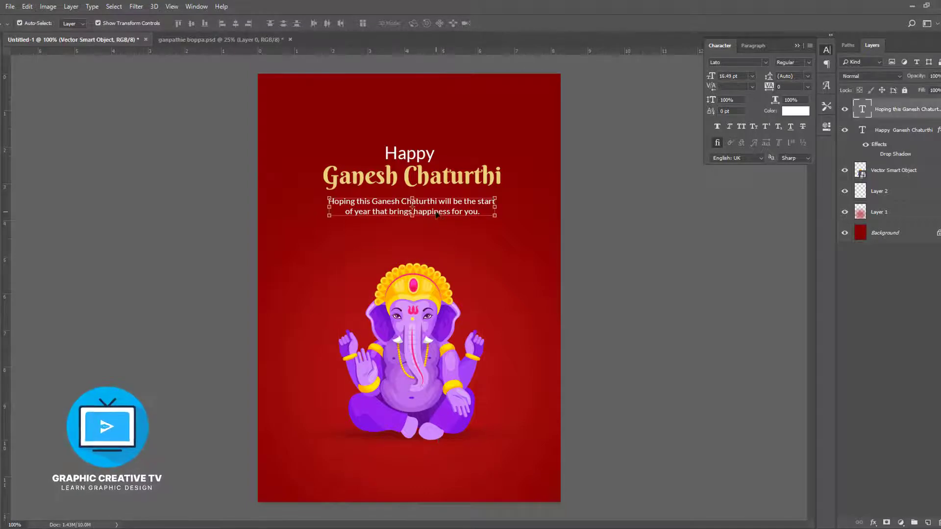
{"action": "left_click", "coordinate": [659, 221]}
Step: Select the background glow layer for brushing and set the foreground color to bright red #ff2926
{"action": "left_click", "coordinate": [507, 335]}
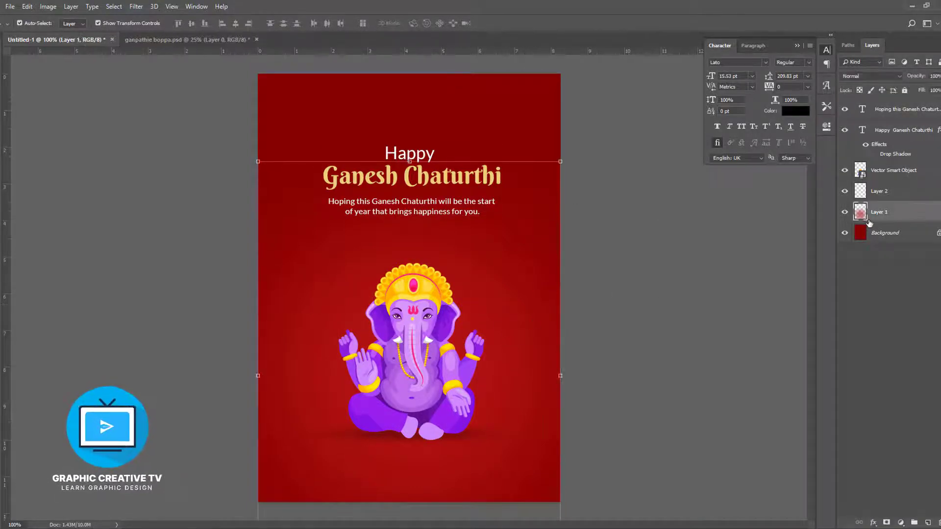
{"action": "key", "text": "b"}
{"action": "left_click", "coordinate": [1, 320]}
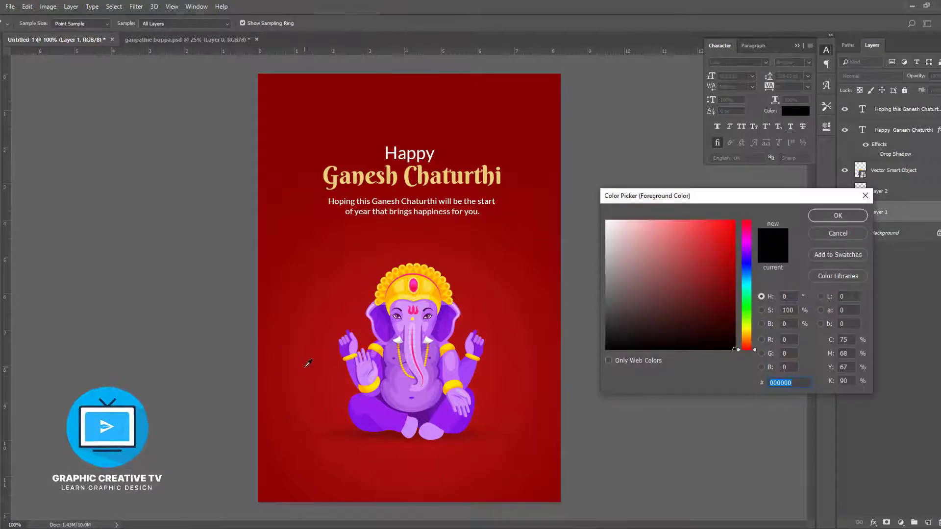
{"action": "left_click", "coordinate": [307, 364]}
{"action": "left_click", "coordinate": [713, 243]}
{"action": "left_click", "coordinate": [702, 232]}
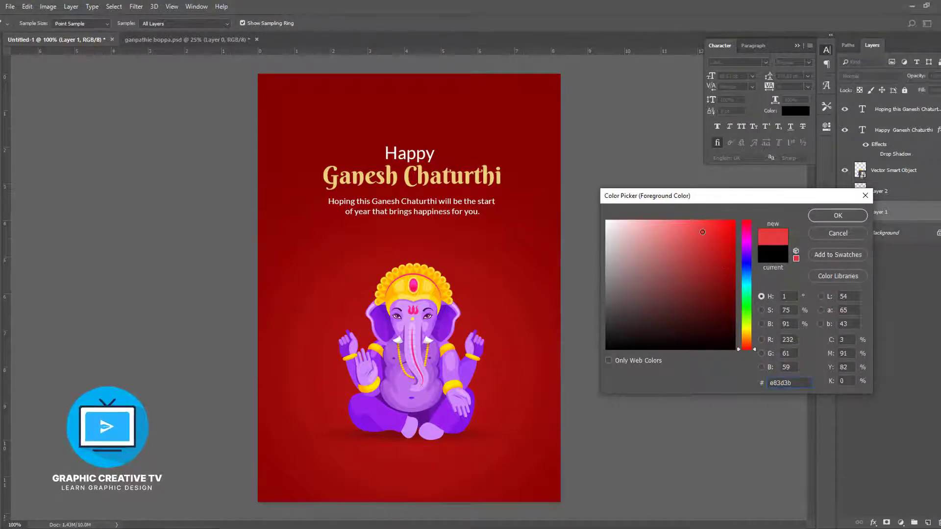
{"action": "left_click", "coordinate": [714, 228]}
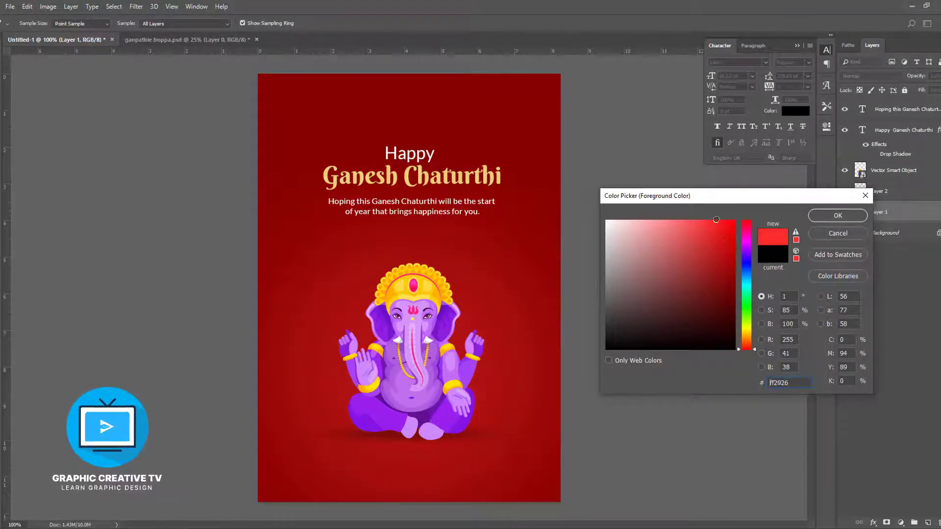
{"action": "left_click", "coordinate": [833, 217]}
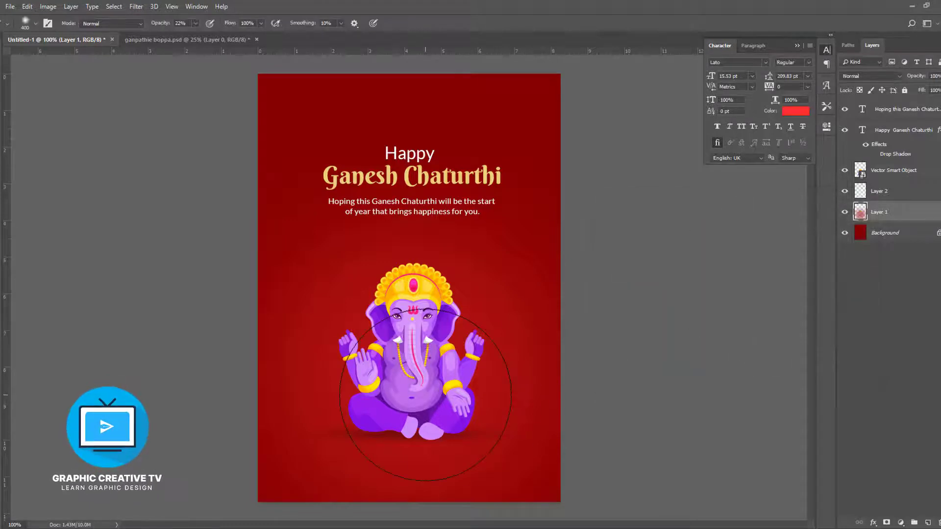
Step: Enlarge the soft brush to 800 px and paint a brighter red glow behind the lower part of Ganesha
{"action": "key", "text": "bracketright"}
{"action": "key", "text": "bracketright"}
{"action": "key", "text": "bracketright"}
{"action": "left_click", "coordinate": [410, 396]}
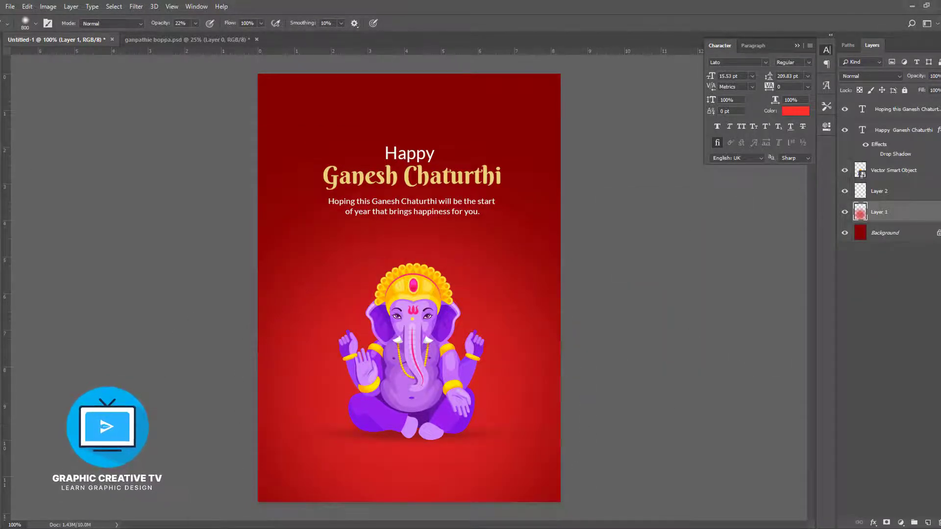
Step: Edit the greeting message so that "ganesh chaturthi" is written in lowercase letters
{"action": "key", "text": "v"}
{"action": "left_click", "coordinate": [408, 203]}
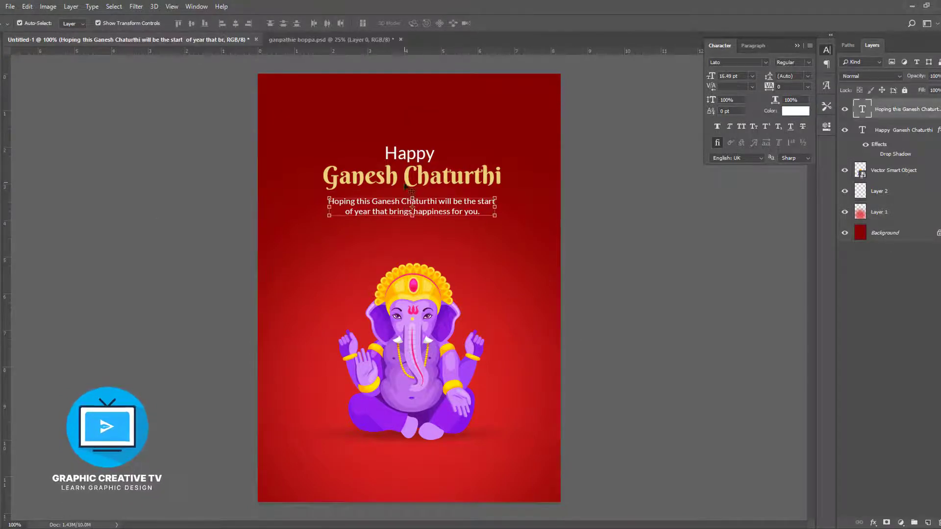
{"action": "left_click", "coordinate": [19, 292]}
{"action": "key", "text": "t"}
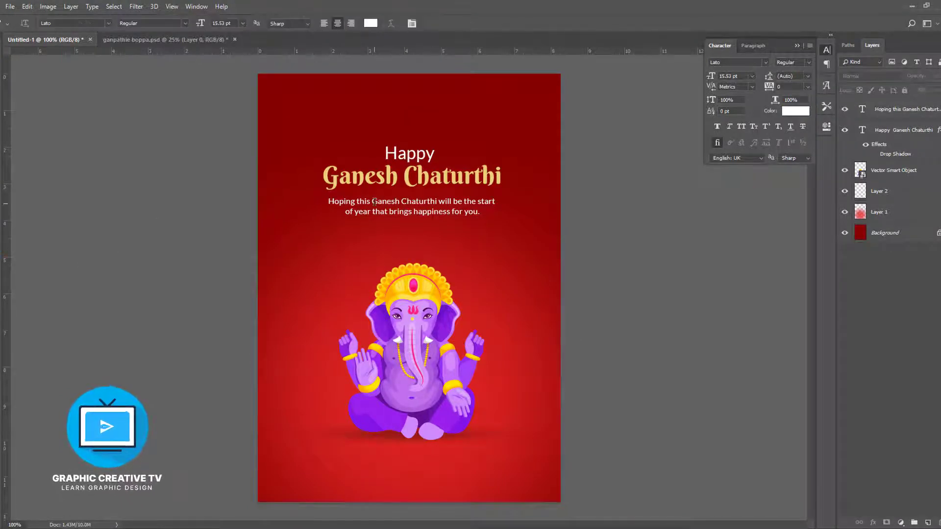
{"action": "left_click", "coordinate": [374, 201]}
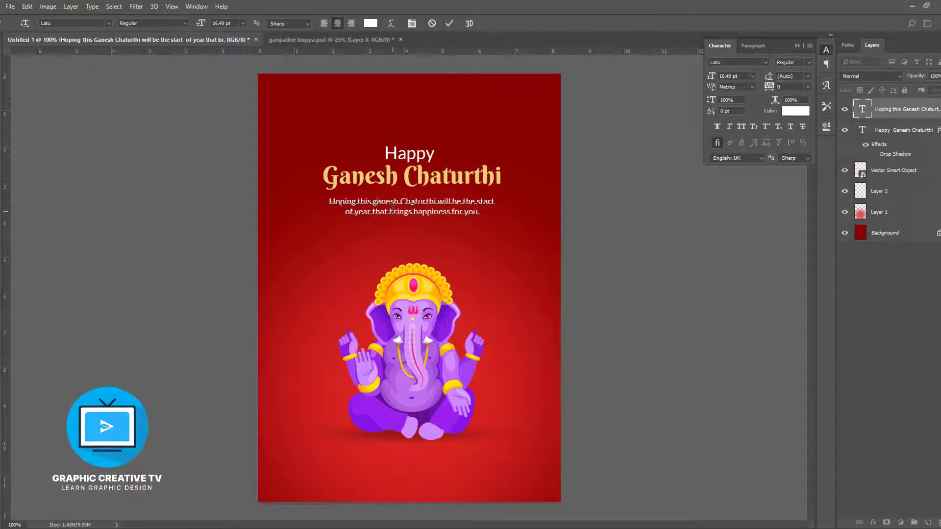
{"action": "left_click", "coordinate": [408, 203]}
{"action": "key", "text": "BackSpace"}
{"action": "type", "text": "c"}
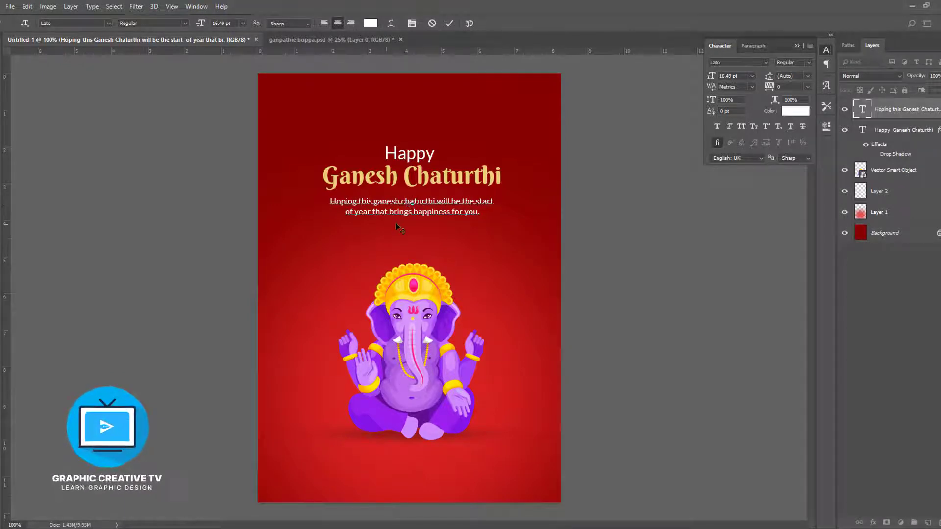
{"action": "key", "text": "ctrl+Return"}
Step: Fine-tune the greeting message's vertical position so it sits slightly lower beneath the headline
{"action": "key", "text": "v"}
{"action": "left_click", "coordinate": [422, 203]}
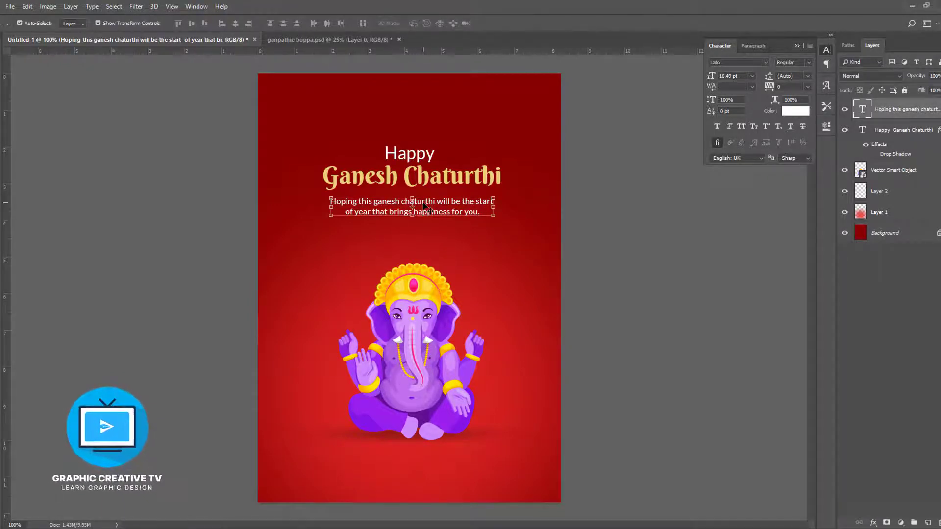
{"action": "key", "text": "shift+Down"}
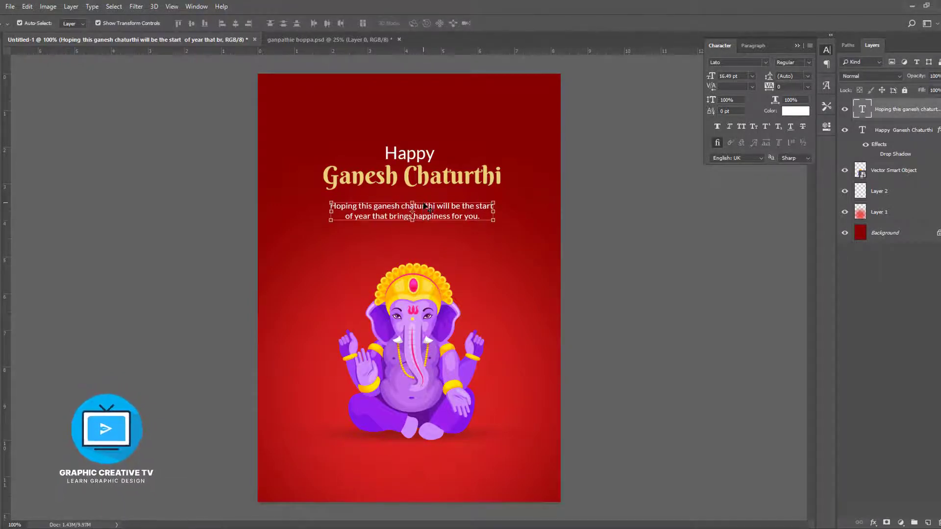
{"action": "left_click", "coordinate": [427, 175], "text": "shift"}
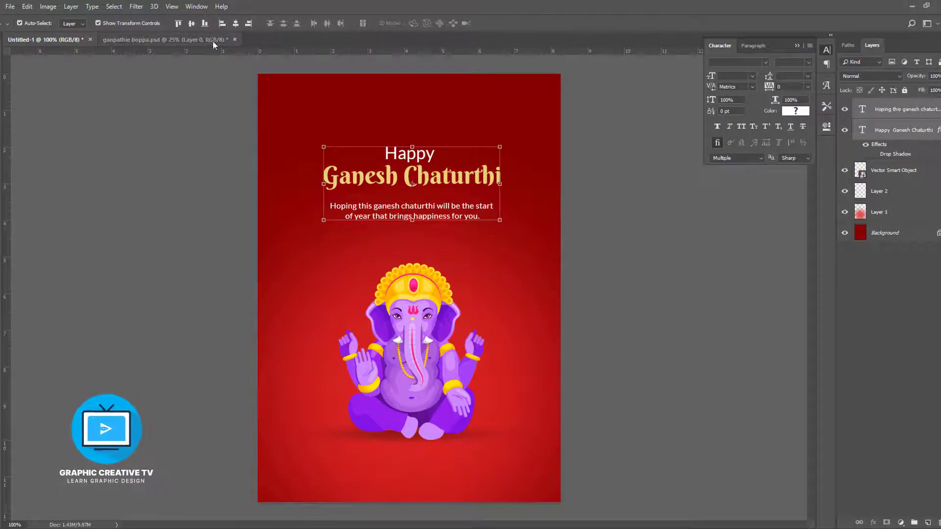
{"action": "left_click", "coordinate": [598, 274]}
{"action": "left_click", "coordinate": [433, 216]}
{"action": "left_click_drag", "start_coordinate": [433, 216], "coordinate": [433, 212]}
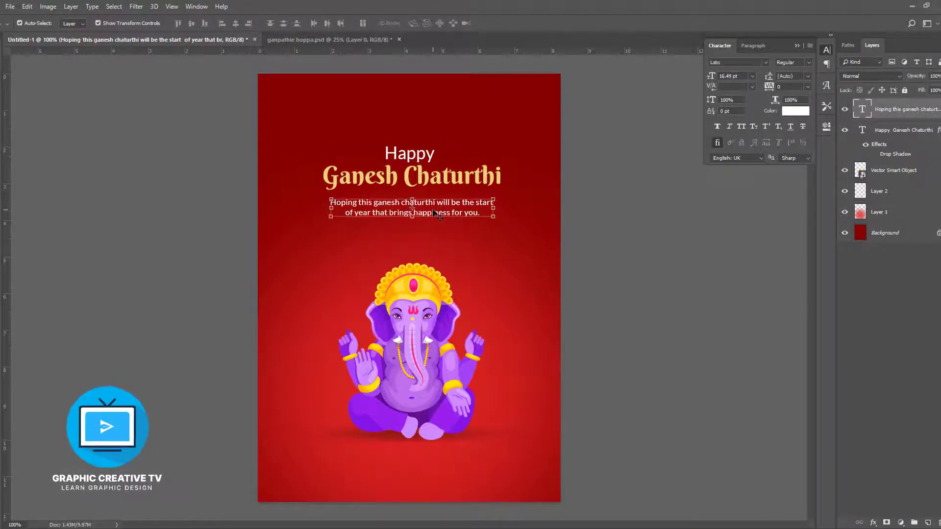
{"action": "left_click", "coordinate": [501, 450]}
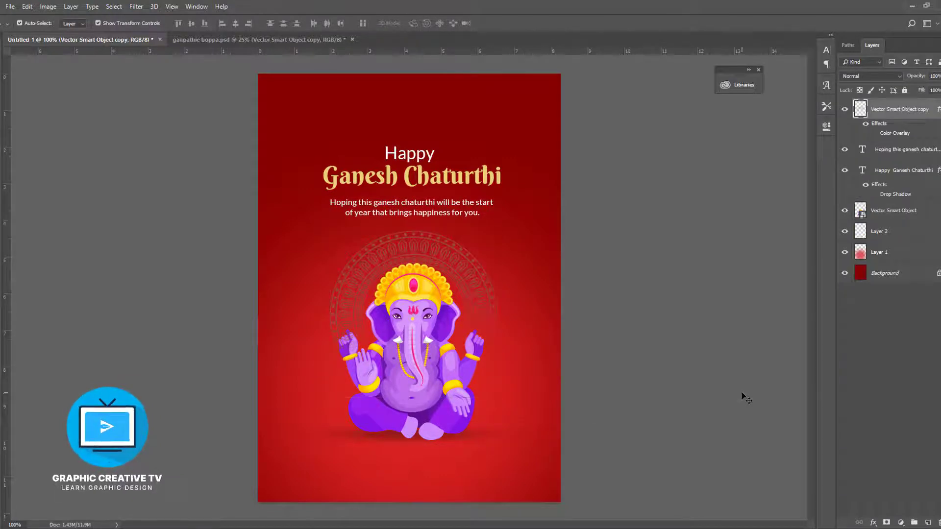
Step: Turn on the Color Overlay effect of the mandala ornament behind Ganesha, leaving the ornament centered around the head
{"action": "left_click_drag", "start_coordinate": [447, 249], "coordinate": [336, 236]}
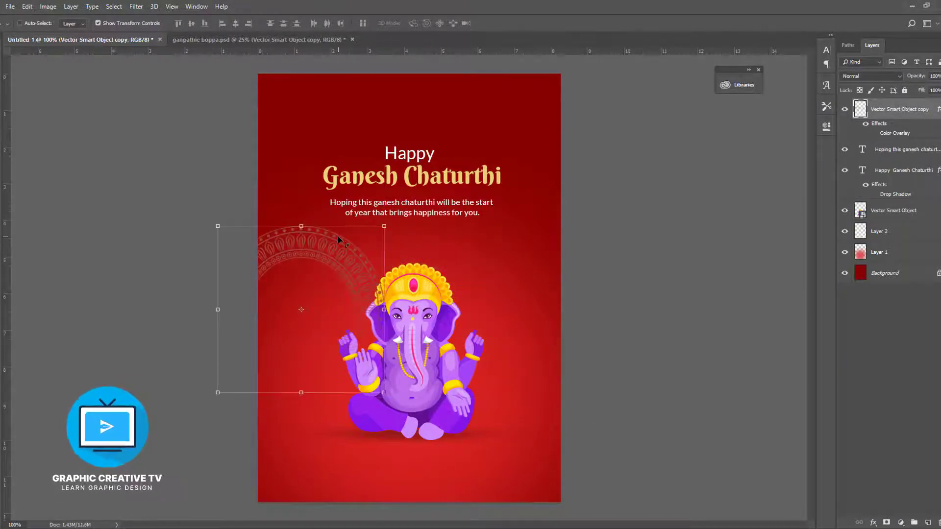
{"action": "key", "text": "ctrl+z"}
{"action": "left_click", "coordinate": [874, 133]}
Step: Select the Ganesha illustration together with its shadow and move them slightly lower inside the mandala arch
{"action": "left_click", "coordinate": [411, 313]}
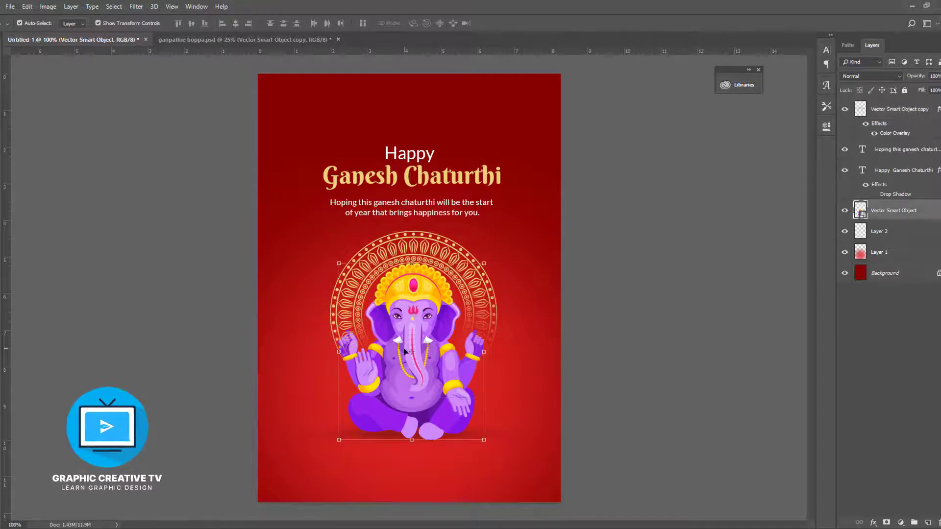
{"action": "left_click", "coordinate": [455, 446]}
{"action": "left_click_drag", "start_coordinate": [422, 360], "coordinate": [422, 343]}
Step: Select the headline and greeting message together and nudge them higher, away from the mandala ornament
{"action": "left_click", "coordinate": [426, 217]}
{"action": "left_click", "coordinate": [428, 175], "text": "shift"}
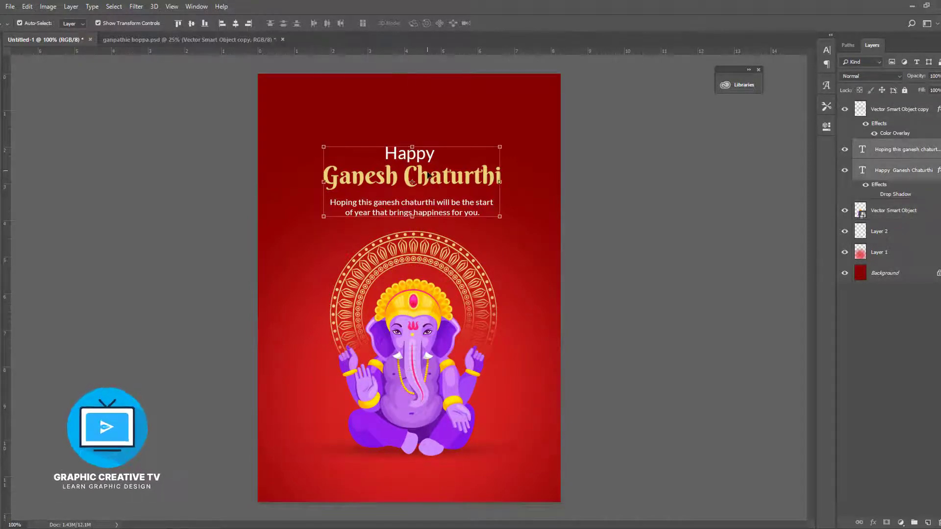
{"action": "key", "text": "Up"}
{"action": "key", "text": "Up"}
{"action": "key", "text": "Up"}
{"action": "key", "text": "Up"}
{"action": "key", "text": "Up"}
{"action": "key", "text": "Up"}
{"action": "key", "text": "Up"}
{"action": "key", "text": "Up"}
{"action": "key", "text": "Up"}
{"action": "key", "text": "Up"}
{"action": "key", "text": "Up"}
{"action": "key", "text": "Up"}
{"action": "key", "text": "Up"}
{"action": "key", "text": "Up"}
{"action": "key", "text": "Up"}
{"action": "key", "text": "Up"}
{"action": "key", "text": "Up"}
{"action": "key", "text": "Up"}
{"action": "key", "text": "Up"}
{"action": "key", "text": "Up"}
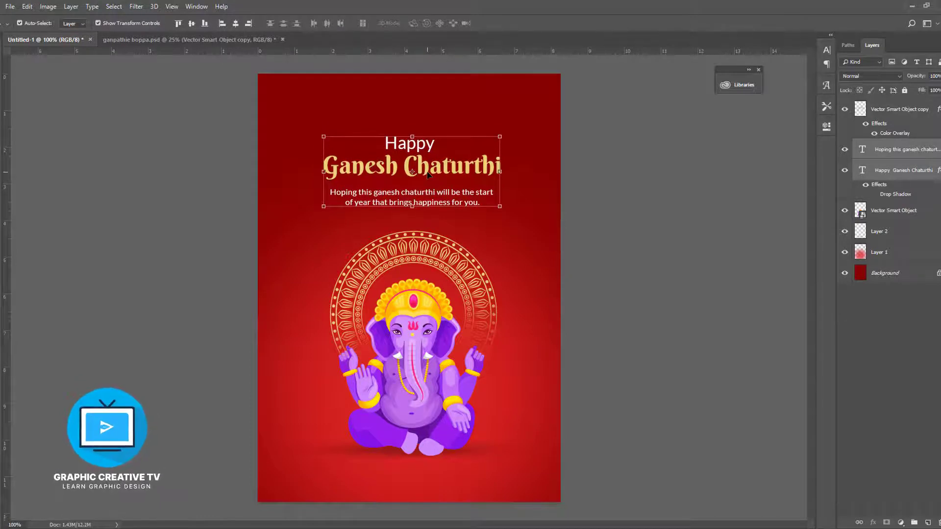
{"action": "left_click", "coordinate": [586, 329]}
{"action": "left_click", "coordinate": [464, 293]}
{"action": "left_click", "coordinate": [621, 334]}
{"action": "left_click", "coordinate": [494, 293]}
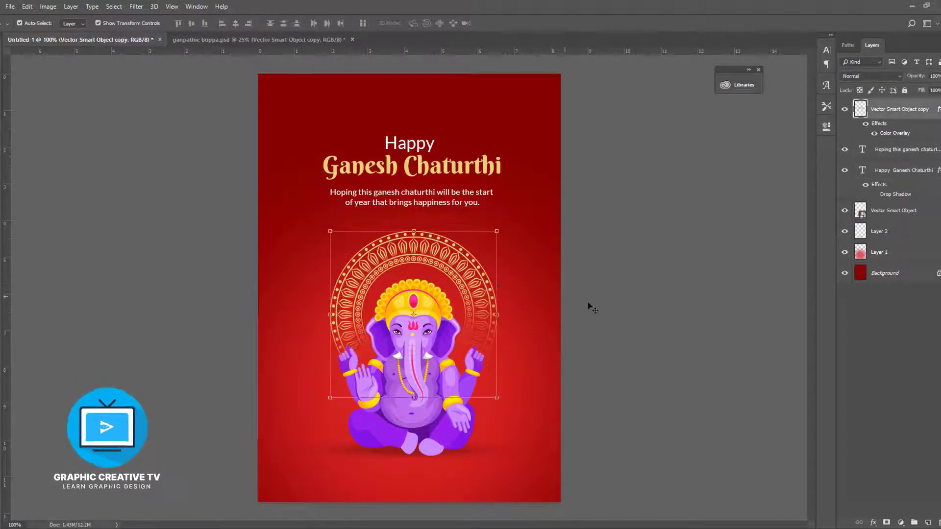
{"action": "left_click", "coordinate": [649, 334]}
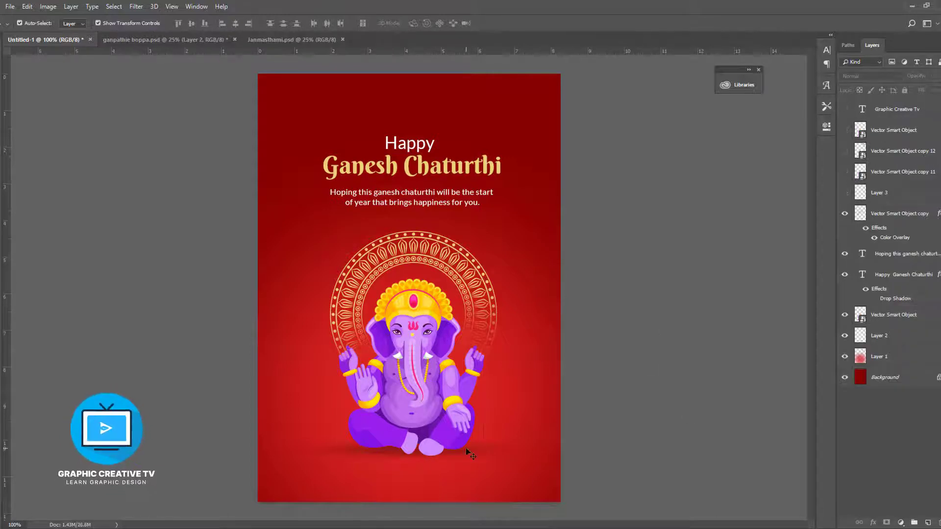
{"action": "left_click", "coordinate": [467, 451]}
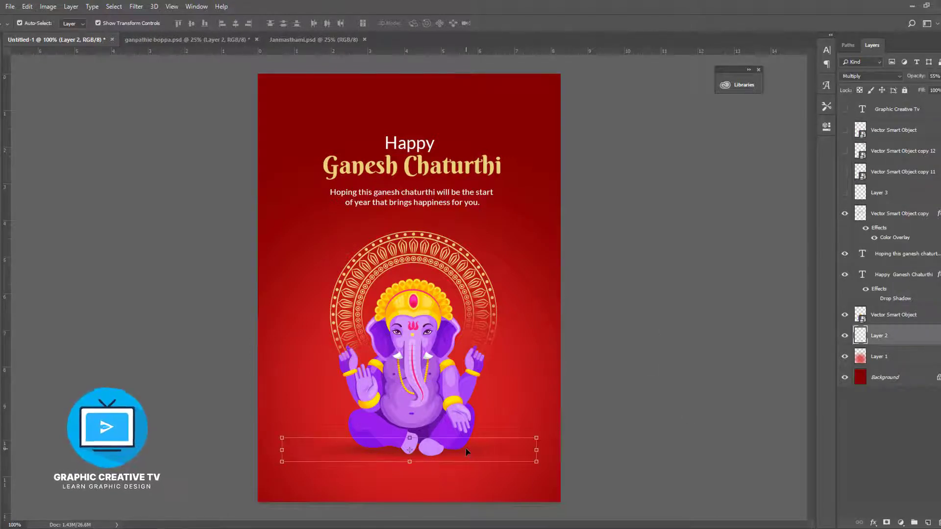
{"action": "left_click", "coordinate": [622, 402]}
{"action": "left_click", "coordinate": [492, 294]}
{"action": "left_click", "coordinate": [588, 318]}
{"action": "left_click", "coordinate": [414, 326]}
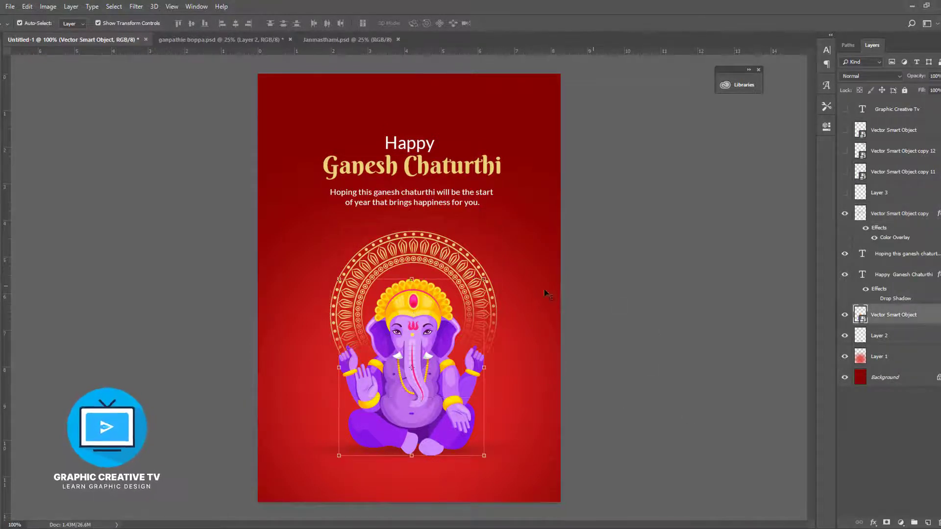
Step: Show the ornamental line on Layer 3 and move it further toward the poster's lower-left edge
{"action": "left_click", "coordinate": [901, 274]}
{"action": "left_click", "coordinate": [844, 193]}
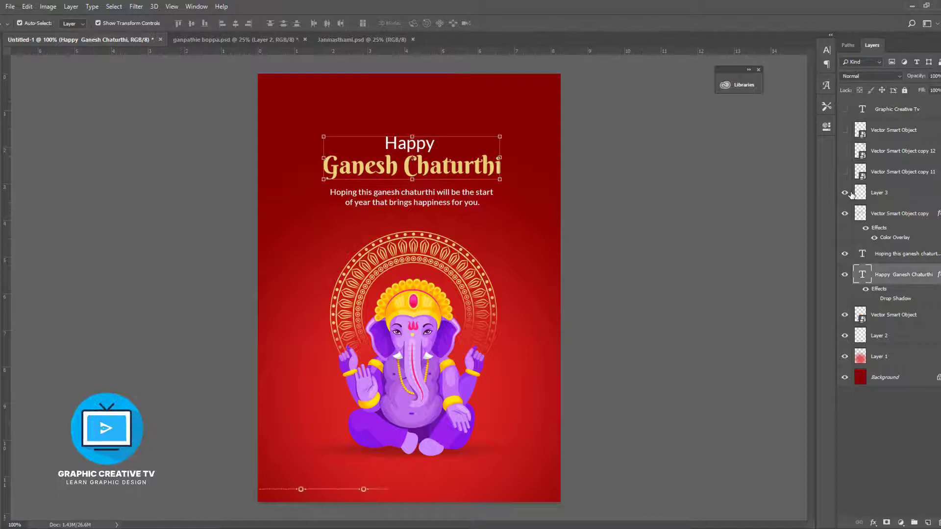
{"action": "left_click", "coordinate": [301, 491]}
{"action": "left_click_drag", "start_coordinate": [303, 491], "coordinate": [283, 489]}
{"action": "left_click", "coordinate": [416, 487]}
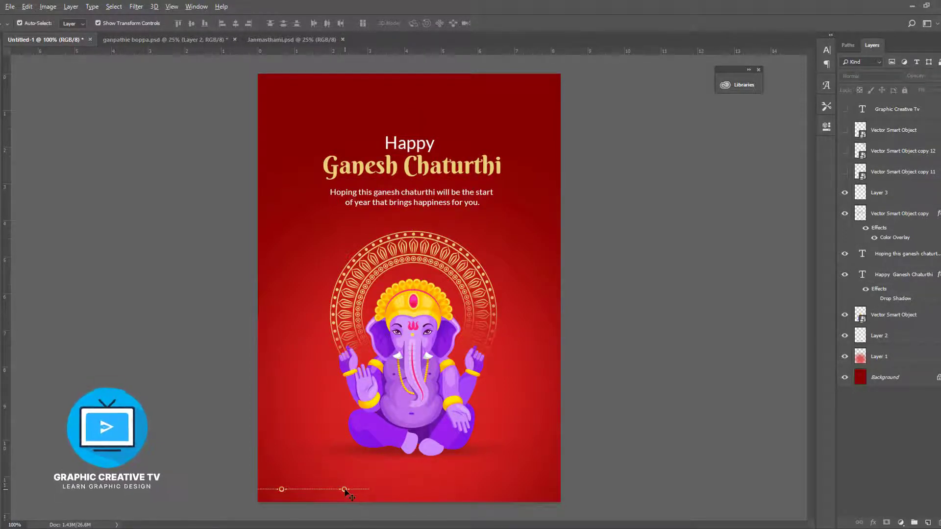
{"action": "left_click_drag", "start_coordinate": [346, 493], "coordinate": [415, 498]}
{"action": "key", "text": "ctrl+z"}
{"action": "left_click_drag", "start_coordinate": [344, 491], "coordinate": [538, 490]}
{"action": "key", "text": "ctrl+z"}
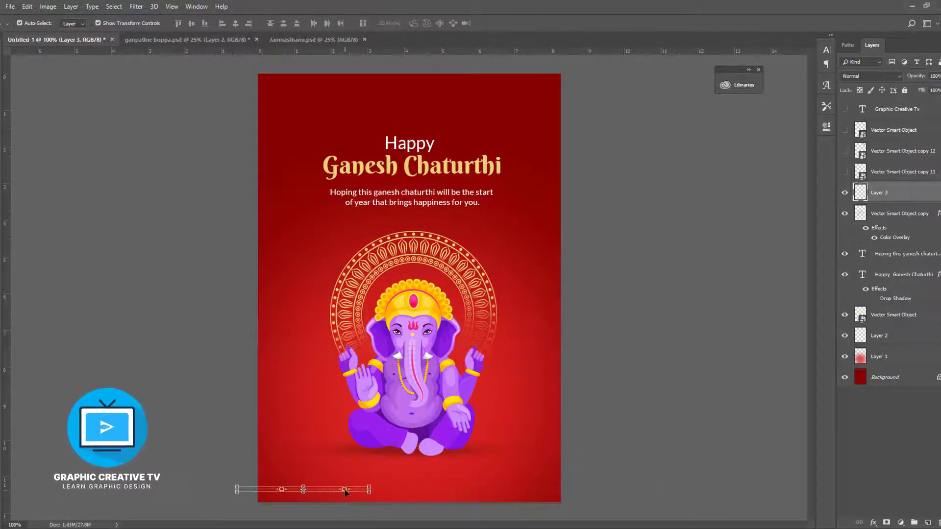
Step: Duplicate the ornamental line and place the copy level with it at the poster's lower-right edge
{"action": "left_click_drag", "start_coordinate": [343, 493], "coordinate": [538, 489]}
{"action": "left_click", "coordinate": [617, 489]}
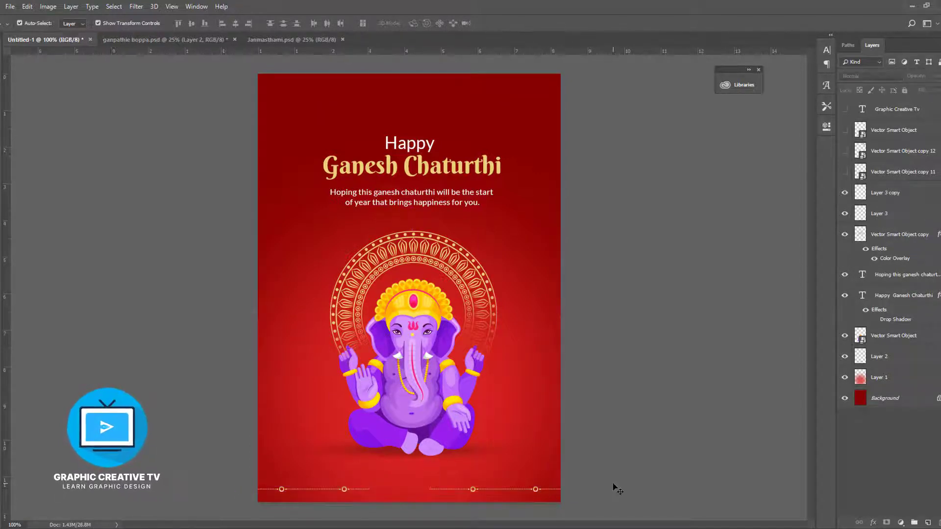
Step: Show the social icons and Graphic Creative Tv text layers, and place them at about 54% scale between the two bottom ornamental lines
{"action": "left_click", "coordinate": [844, 111]}
{"action": "left_click", "coordinate": [844, 130]}
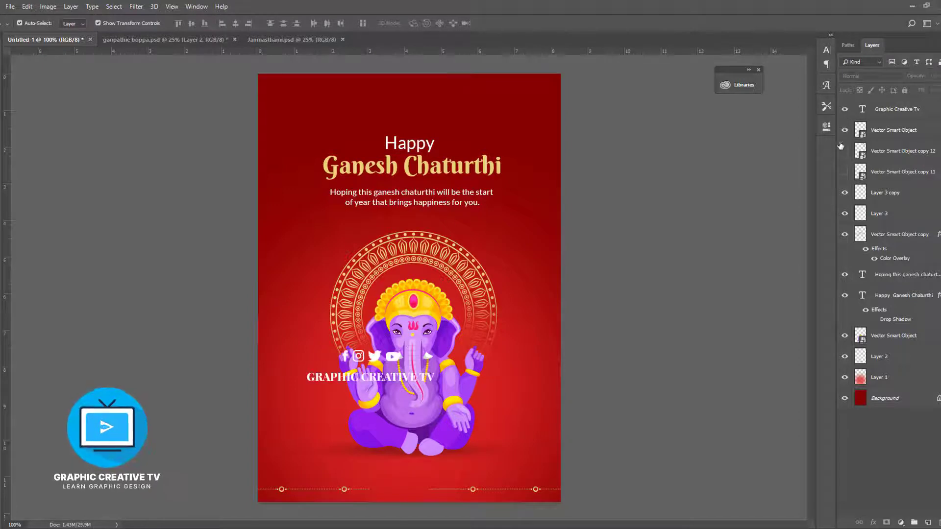
{"action": "left_click", "coordinate": [394, 362]}
{"action": "left_click", "coordinate": [388, 358]}
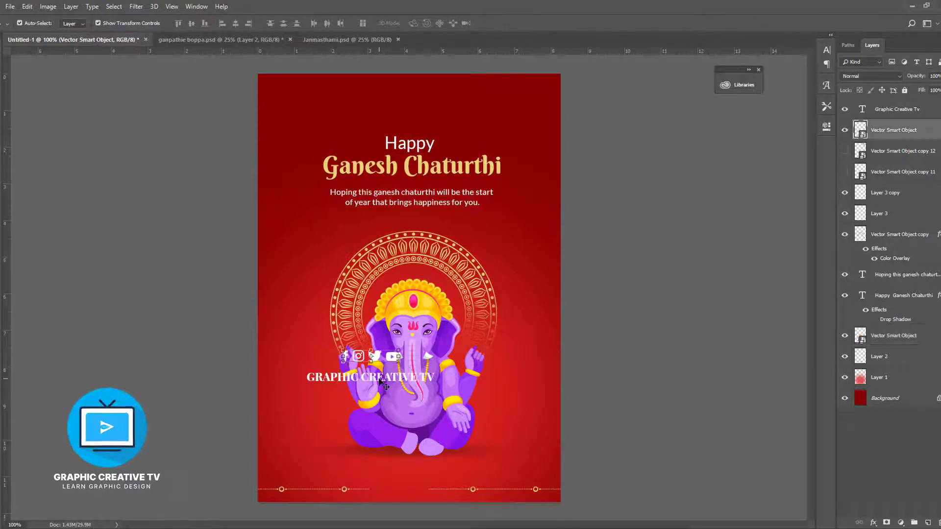
{"action": "left_click", "coordinate": [381, 382], "text": "shift"}
{"action": "left_click_drag", "start_coordinate": [382, 382], "coordinate": [408, 482]}
{"action": "key", "text": "ctrl+t"}
{"action": "left_click_drag", "start_coordinate": [448, 446], "coordinate": [422, 485]}
{"action": "key", "text": "Return"}
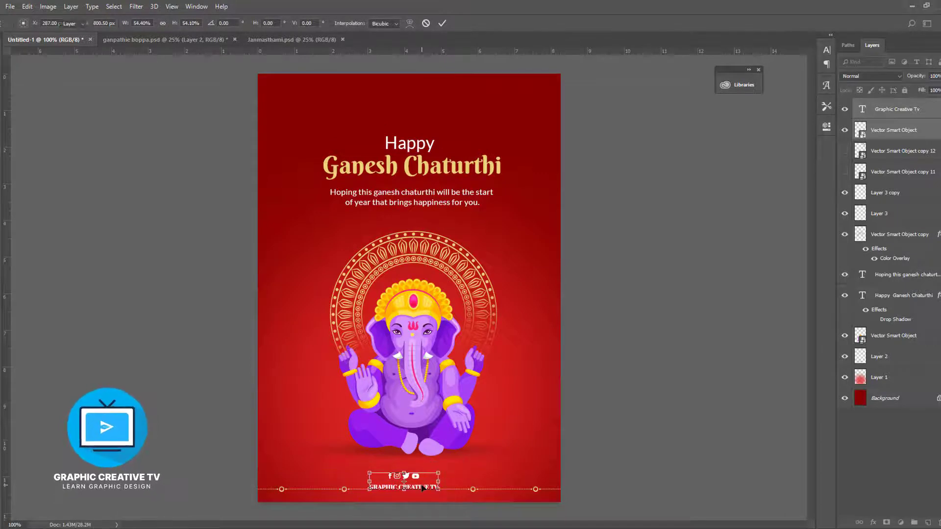
Step: Group the social icons with the brand text and center the group horizontally on the canvas
{"action": "key", "text": "ctrl+g"}
{"action": "key", "text": "ctrl+a"}
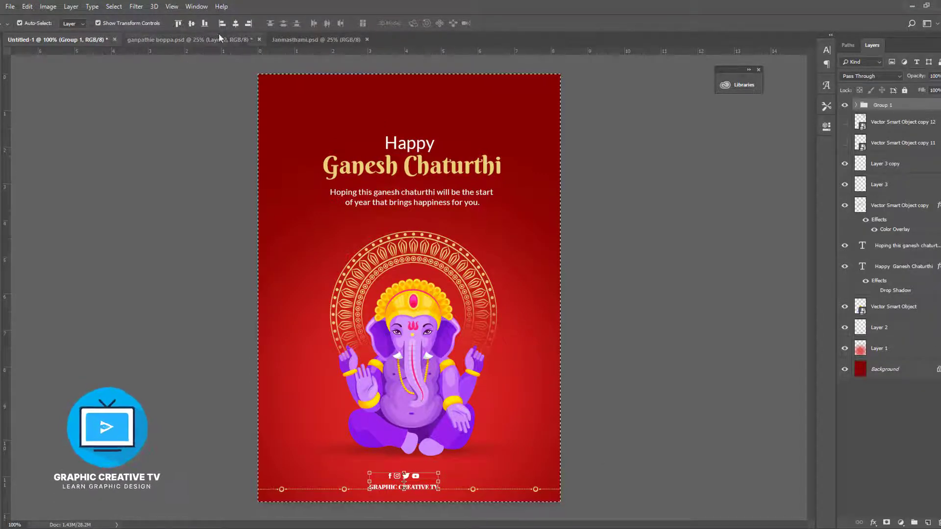
{"action": "left_click", "coordinate": [236, 24]}
{"action": "left_click", "coordinate": [636, 355]}
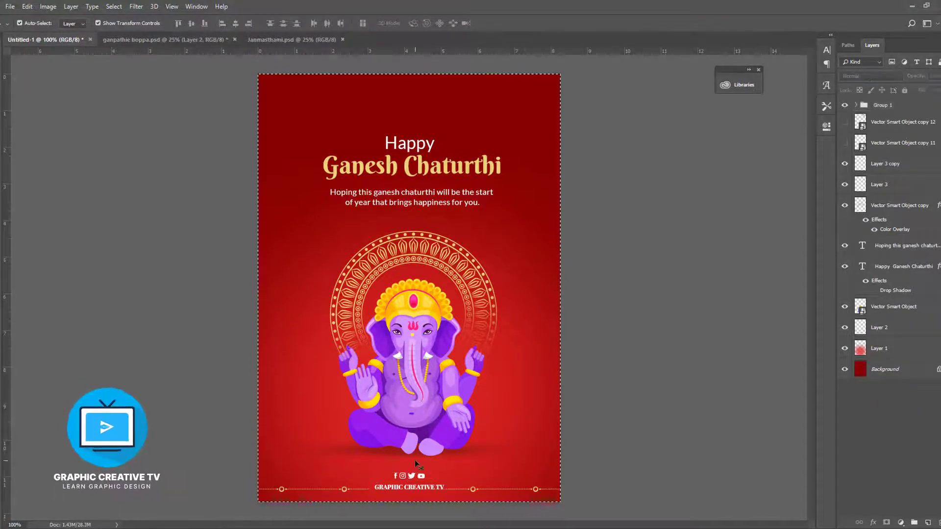
{"action": "key", "text": "ctrl+d"}
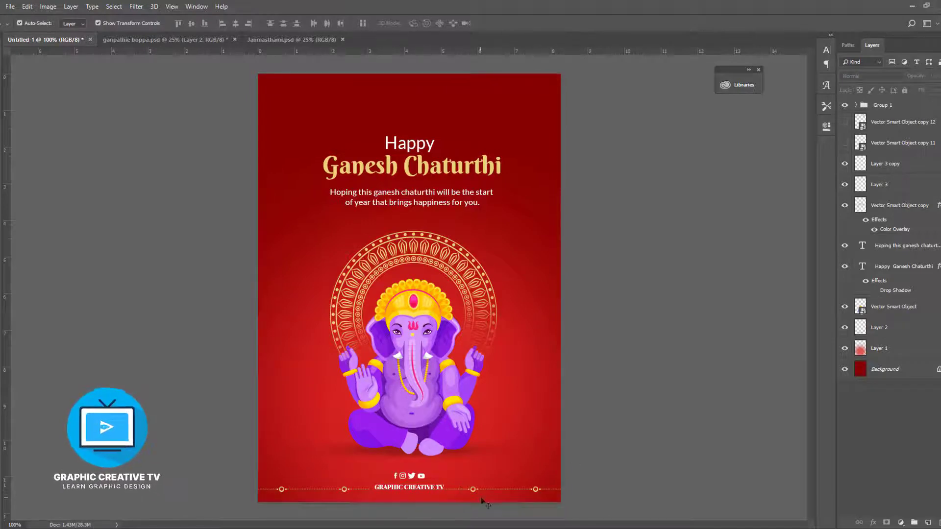
Step: Select the right-hand ornamental line and nudge it to the right, clear of the brand text
{"action": "left_click", "coordinate": [479, 493], "text": "ctrl"}
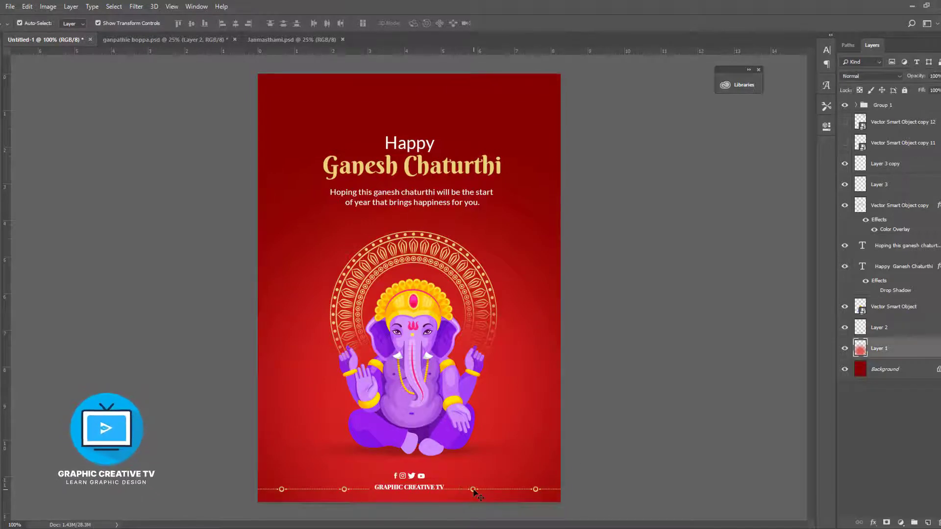
{"action": "left_click", "coordinate": [538, 492], "text": "ctrl"}
{"action": "key", "text": "Right"}
{"action": "key", "text": "Right"}
{"action": "key", "text": "Right"}
{"action": "key", "text": "Right"}
{"action": "key", "text": "Right"}
{"action": "key", "text": "Right"}
{"action": "key", "text": "Right"}
{"action": "key", "text": "Right"}
{"action": "key", "text": "Right"}
{"action": "key", "text": "Right"}
{"action": "key", "text": "Right"}
{"action": "key", "text": "Right"}
{"action": "key", "text": "Right"}
{"action": "key", "text": "Right"}
{"action": "key", "text": "Right"}
{"action": "key", "text": "Right"}
{"action": "key", "text": "Right"}
{"action": "key", "text": "Right"}
{"action": "key", "text": "Right"}
{"action": "key", "text": "Right"}
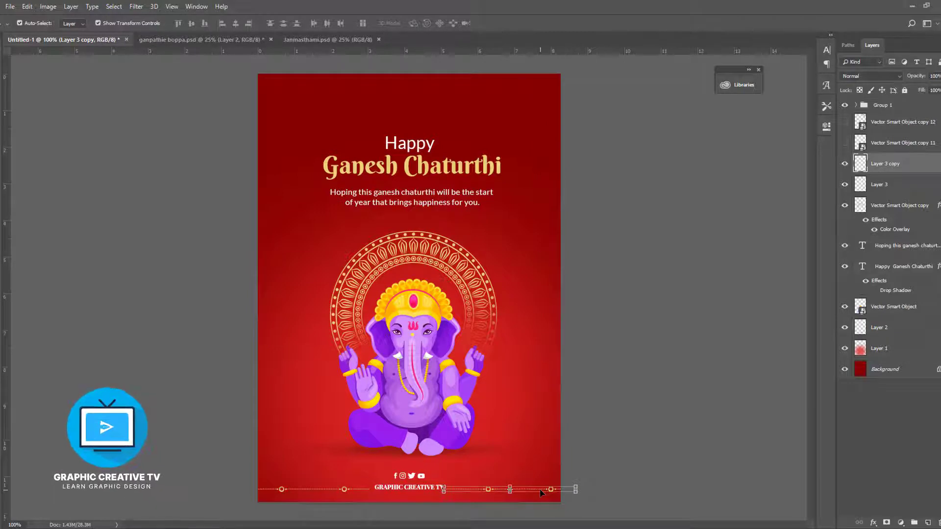
Step: Fine-tune the right-hand ornamental line's height and its spacing beside the brand text
{"action": "key", "text": "Up"}
{"action": "key", "text": "Up"}
{"action": "key", "text": "Up"}
{"action": "key", "text": "Up"}
{"action": "key", "text": "Up"}
{"action": "key", "text": "Up"}
{"action": "key", "text": "Up"}
{"action": "key", "text": "Down"}
{"action": "key", "text": "Down"}
{"action": "key", "text": "Down"}
{"action": "key", "text": "Down"}
{"action": "key", "text": "Down"}
{"action": "key", "text": "Down"}
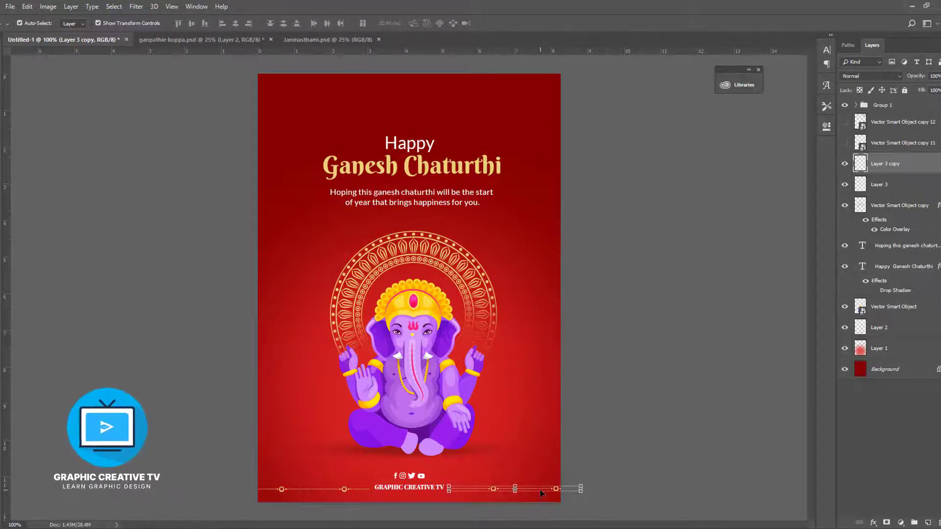
{"action": "key", "text": "Left"}
{"action": "key", "text": "Left"}
{"action": "key", "text": "Left"}
{"action": "key", "text": "Left"}
{"action": "key", "text": "Left"}
{"action": "left_click", "coordinate": [607, 458]}
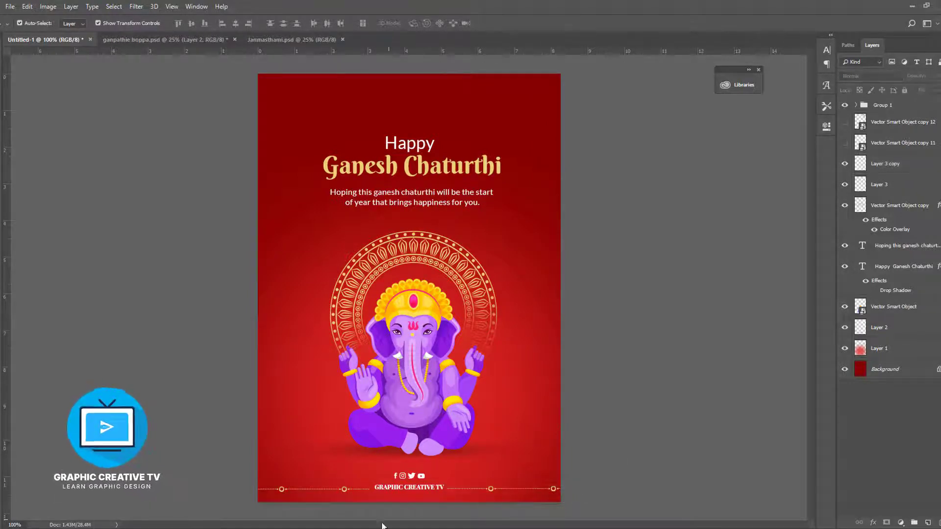
Step: Try to nudge the left-hand ornamental line sideways to adjust its gap to the brand text
{"action": "left_click", "coordinate": [346, 494]}
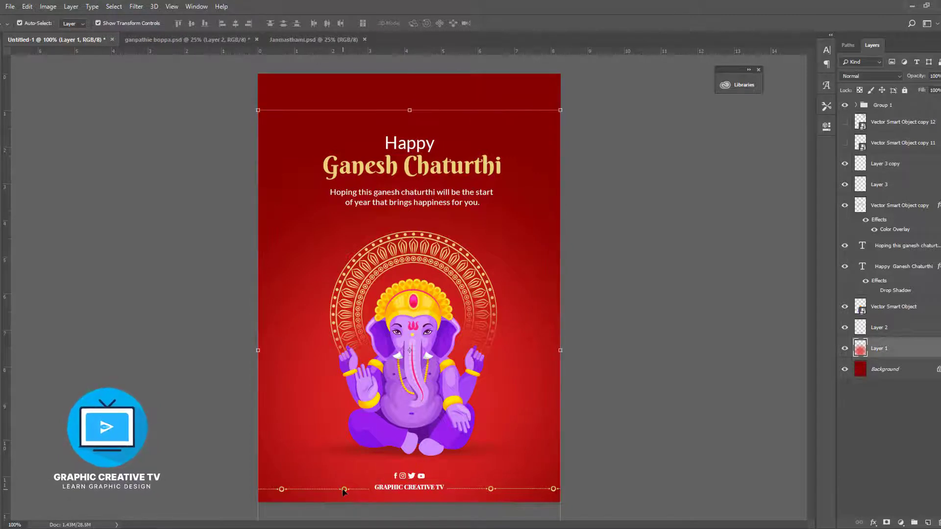
{"action": "left_click", "coordinate": [344, 489]}
{"action": "key", "text": "shift+Left"}
{"action": "key", "text": "shift+Left"}
{"action": "key", "text": "shift+Right"}
{"action": "key", "text": "shift+Right"}
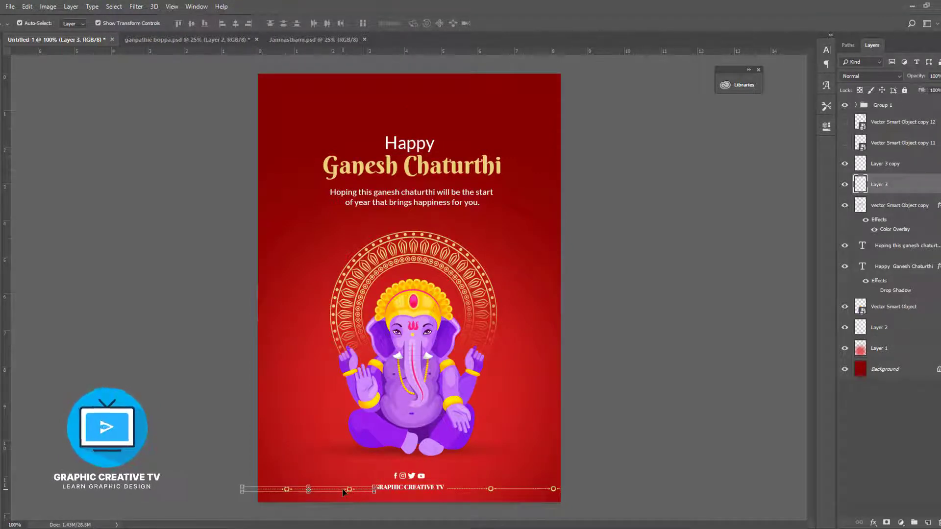
{"action": "left_click", "coordinate": [638, 485]}
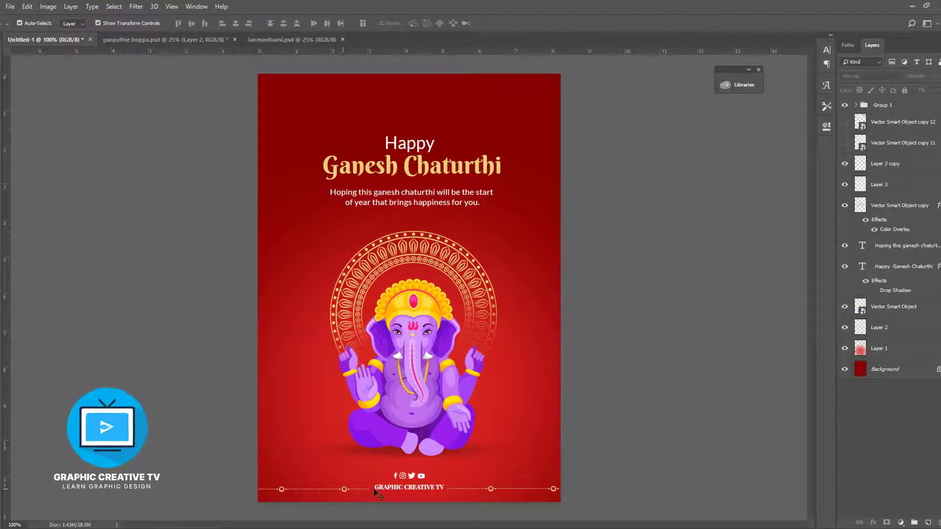
{"action": "left_click", "coordinate": [491, 492]}
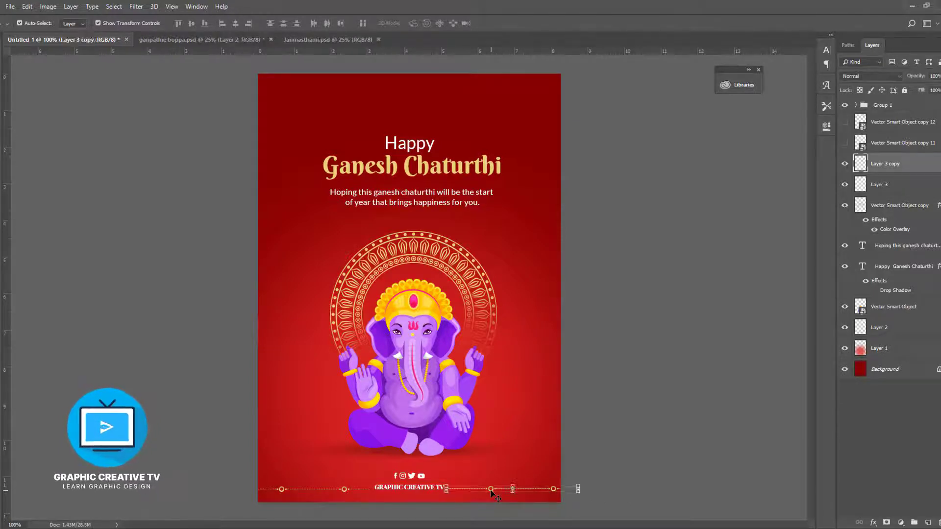
{"action": "left_click", "coordinate": [342, 492], "text": "shift"}
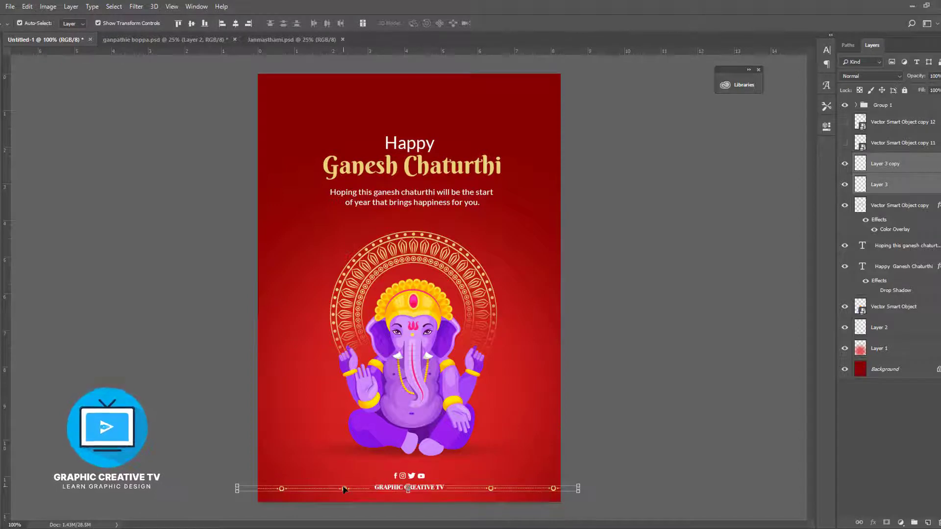
{"action": "left_click", "coordinate": [628, 441]}
Step: Select Ganesha, the shadow, mandala, greeting message and headline together and move them higher, away from the footer
{"action": "left_click", "coordinate": [487, 450]}
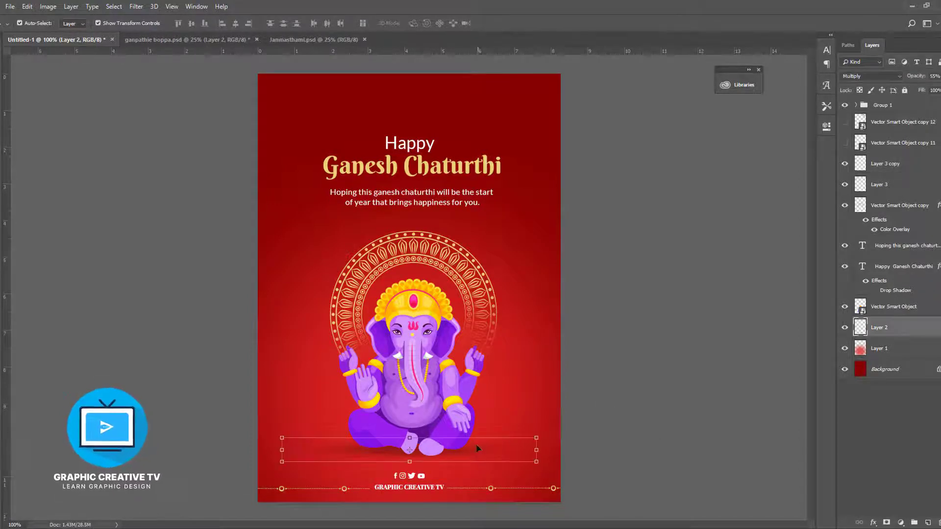
{"action": "left_click", "coordinate": [428, 364], "text": "shift"}
{"action": "left_click", "coordinate": [415, 240], "text": "shift"}
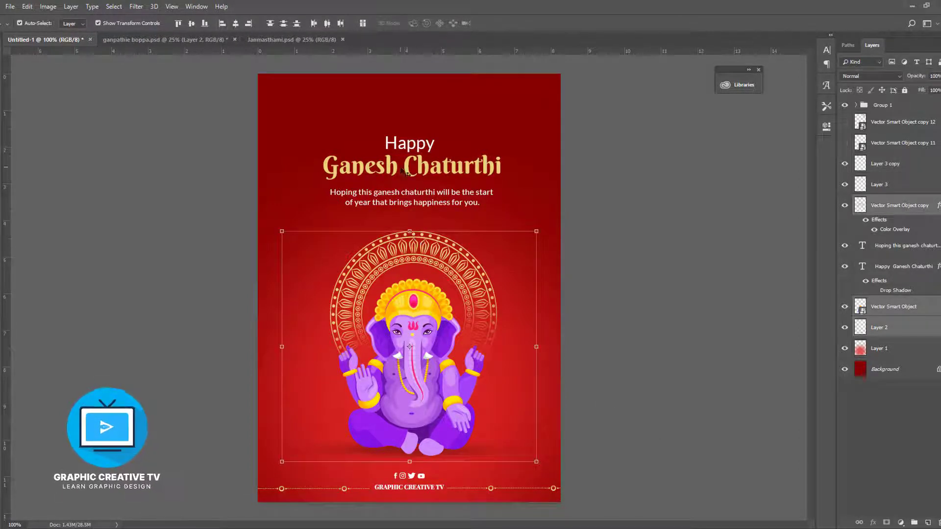
{"action": "left_click", "coordinate": [409, 192], "text": "shift"}
{"action": "left_click", "coordinate": [409, 169], "text": "shift"}
{"action": "key", "text": "shift+Up"}
{"action": "key", "text": "shift+Up"}
{"action": "key", "text": "shift+Up"}
{"action": "key", "text": "Up"}
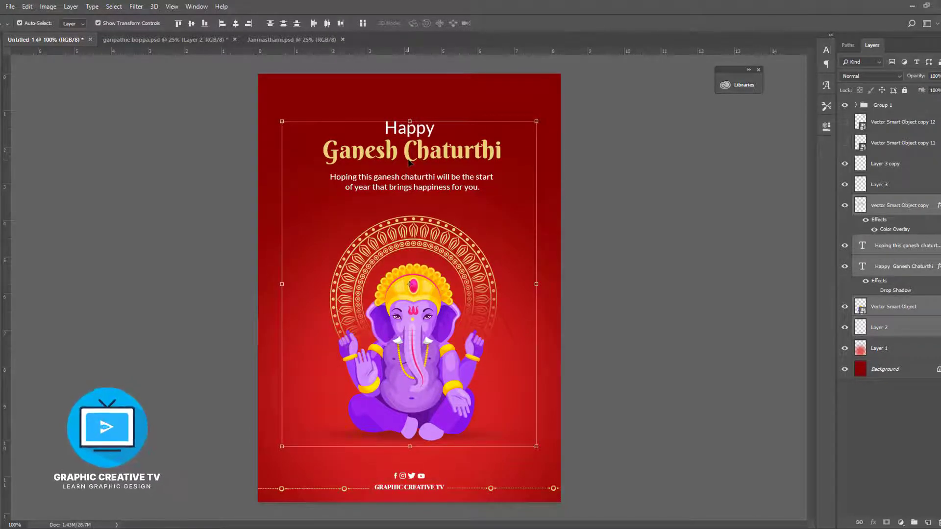
{"action": "key", "text": "shift+Down"}
Step: Nudge the greeting message slightly upward so it sits closer beneath the headline
{"action": "left_click", "coordinate": [392, 183]}
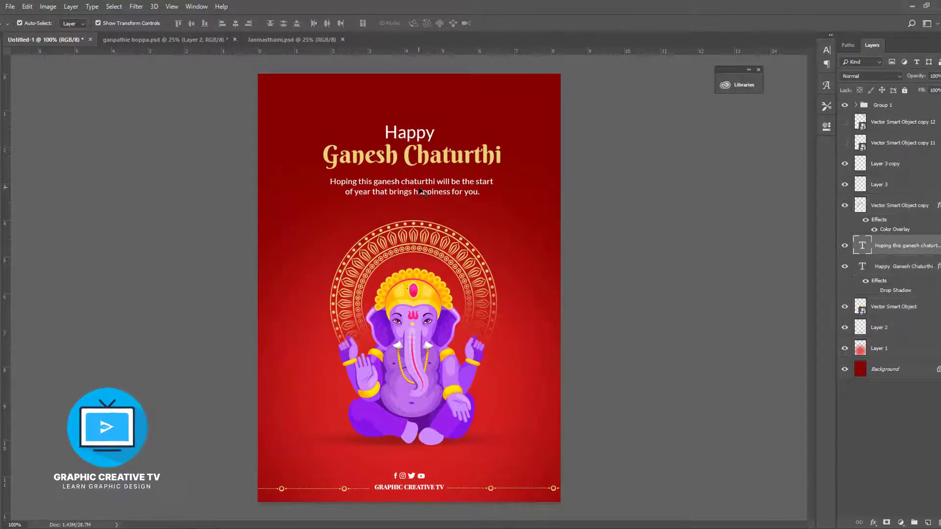
{"action": "key", "text": "Up"}
{"action": "key", "text": "Up"}
{"action": "key", "text": "Up"}
{"action": "key", "text": "Up"}
{"action": "key", "text": "Up"}
{"action": "left_click", "coordinate": [521, 335]}
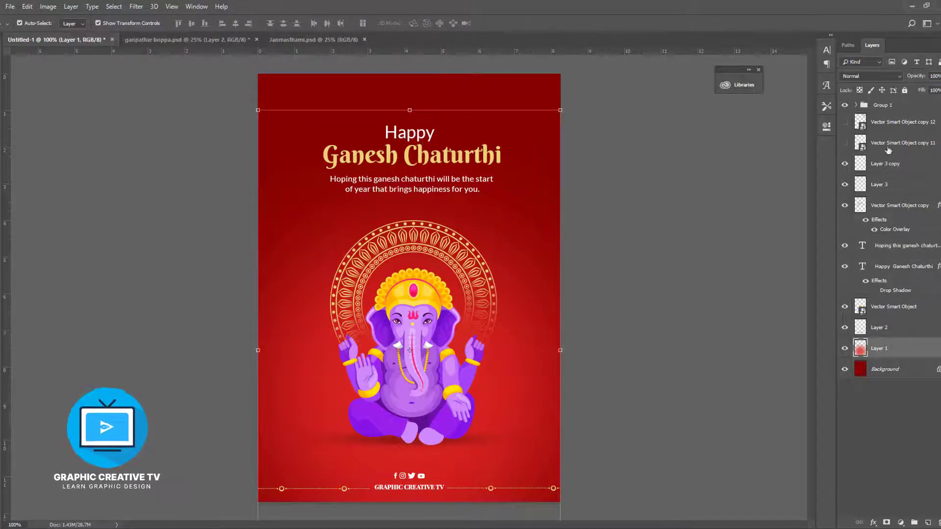
Step: Show the hidden golden sparkles, place them enlarged and rotated in the poster's upper-left corner, and duplicate them to the upper-right corner
{"action": "left_click", "coordinate": [845, 122]}
{"action": "left_click", "coordinate": [507, 147]}
{"action": "left_click_drag", "start_coordinate": [516, 159], "coordinate": [209, 201]}
{"action": "left_click_drag", "start_coordinate": [320, 236], "coordinate": [233, 265]}
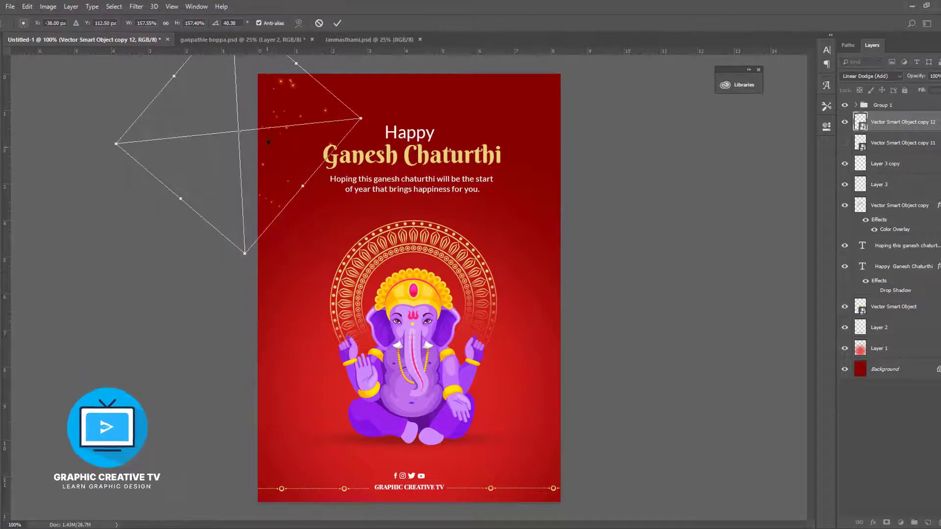
{"action": "left_click_drag", "start_coordinate": [284, 88], "coordinate": [291, 75]}
{"action": "key", "text": "Return"}
{"action": "left_click", "coordinate": [643, 237]}
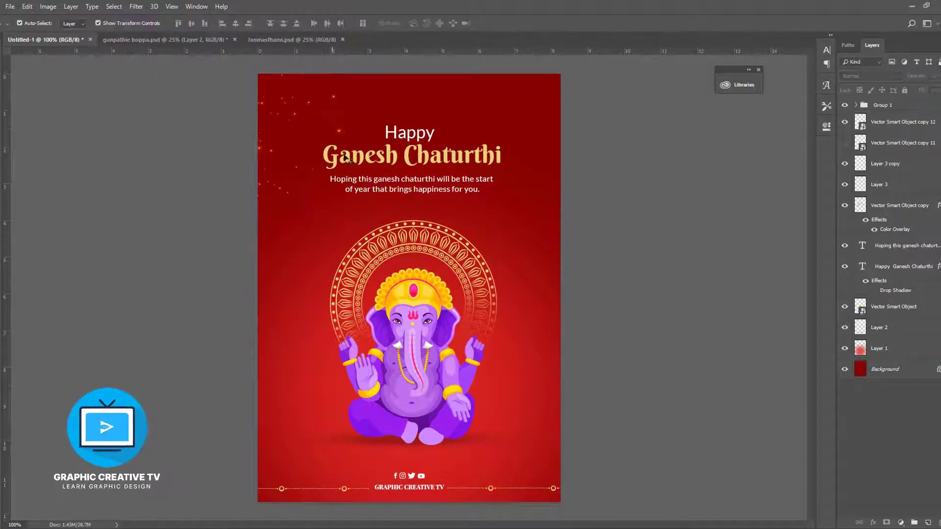
{"action": "left_click_drag", "start_coordinate": [340, 133], "coordinate": [677, 111]}
Step: Soften the headline's drop shadow with 9% opacity, 5 px distance, 1% spread and 0 px size
{"action": "left_click", "coordinate": [921, 290]}
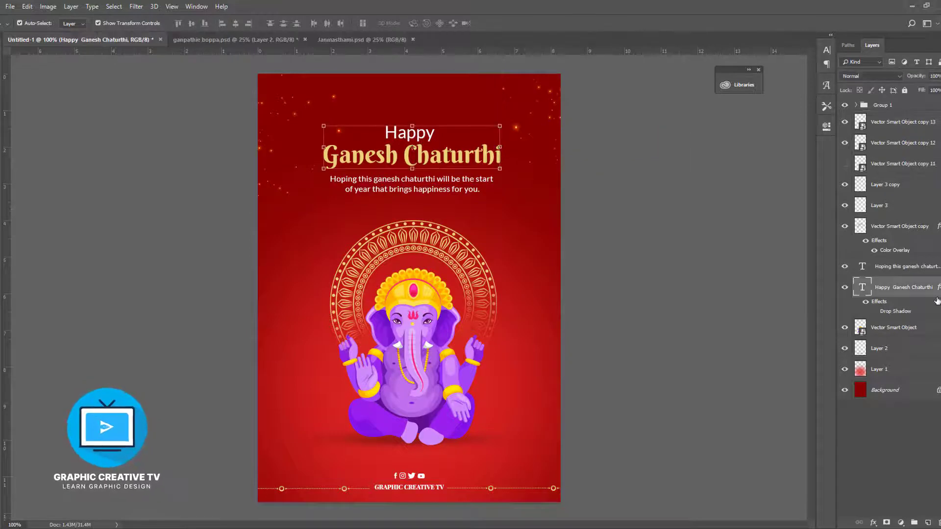
{"action": "double_click", "coordinate": [890, 314]}
{"action": "left_click_drag", "start_coordinate": [743, 228], "coordinate": [740, 230]}
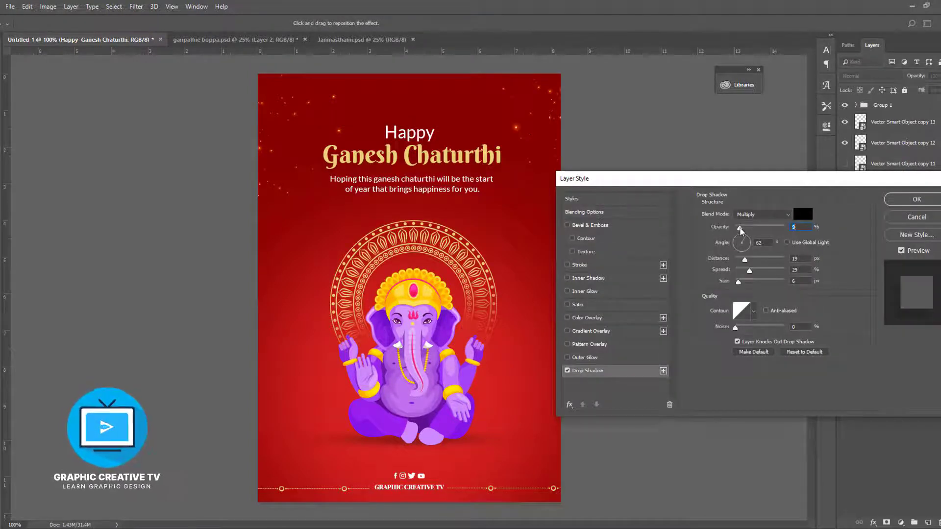
{"action": "mouse_move", "coordinate": [749, 271]}
{"action": "left_mouse_down"}
{"action": "mouse_move", "coordinate": [739, 270]}
{"action": "mouse_move", "coordinate": [739, 259]}
{"action": "mouse_move", "coordinate": [735, 283]}
{"action": "mouse_move", "coordinate": [737, 260]}
{"action": "left_mouse_up"}
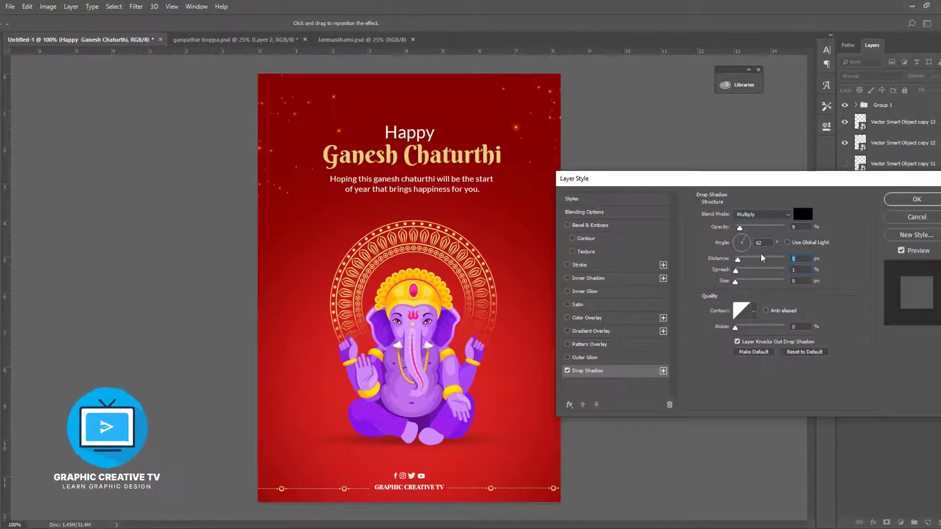
{"action": "key", "text": "Return"}
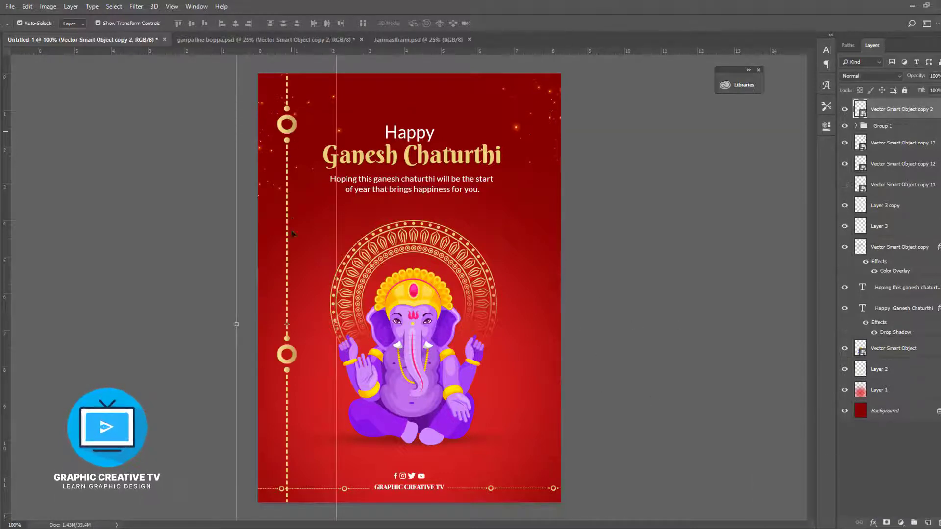
{"action": "left_click_drag", "start_coordinate": [289, 132], "coordinate": [289, 306]}
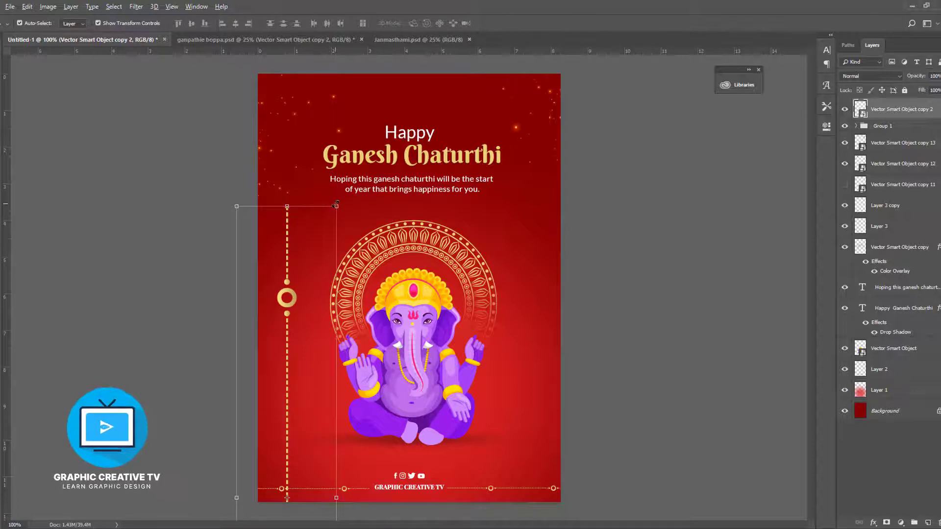
{"action": "left_click_drag", "start_coordinate": [336, 205], "coordinate": [299, 239]}
{"action": "key", "text": "Return"}
{"action": "left_click", "coordinate": [543, 313]}
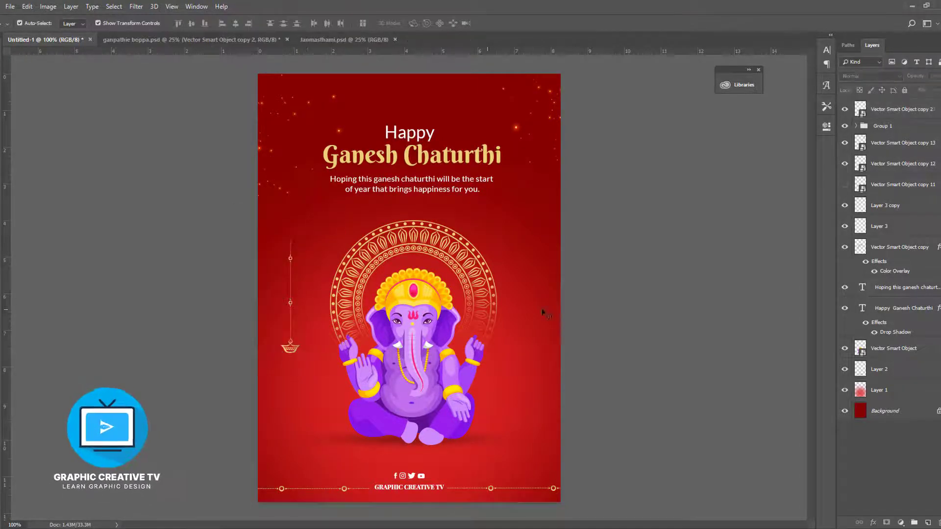
{"action": "left_click_drag", "start_coordinate": [293, 347], "coordinate": [301, 302]}
{"action": "key", "text": "Delete"}
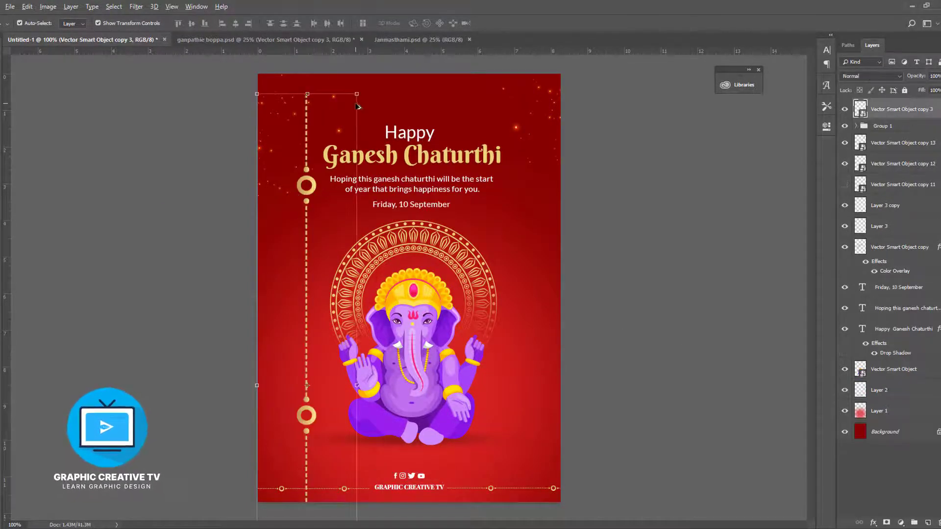
Step: Scale the newly added hanging diya ornament down to a small lamp and move it beside the mandala's left side
{"action": "left_click_drag", "start_coordinate": [357, 94], "coordinate": [300, 302]}
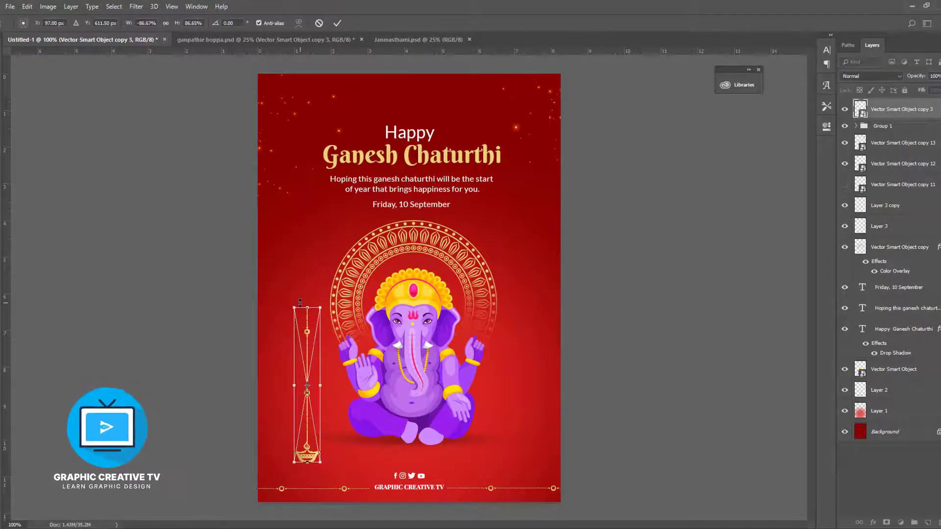
{"action": "key", "text": "Return"}
{"action": "left_click", "coordinate": [615, 336]}
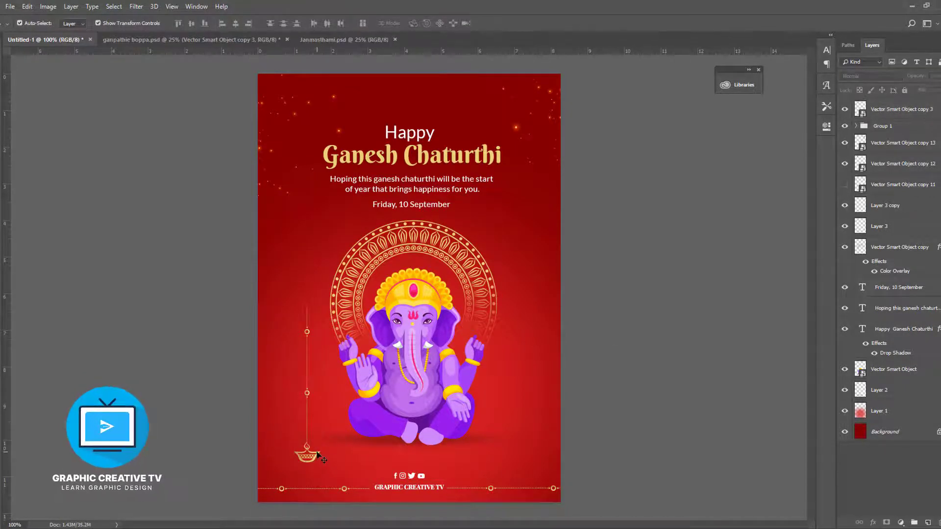
{"action": "left_click", "coordinate": [321, 458]}
{"action": "left_click_drag", "start_coordinate": [319, 461], "coordinate": [299, 313]}
{"action": "key", "text": "Return"}
{"action": "left_click", "coordinate": [363, 281]}
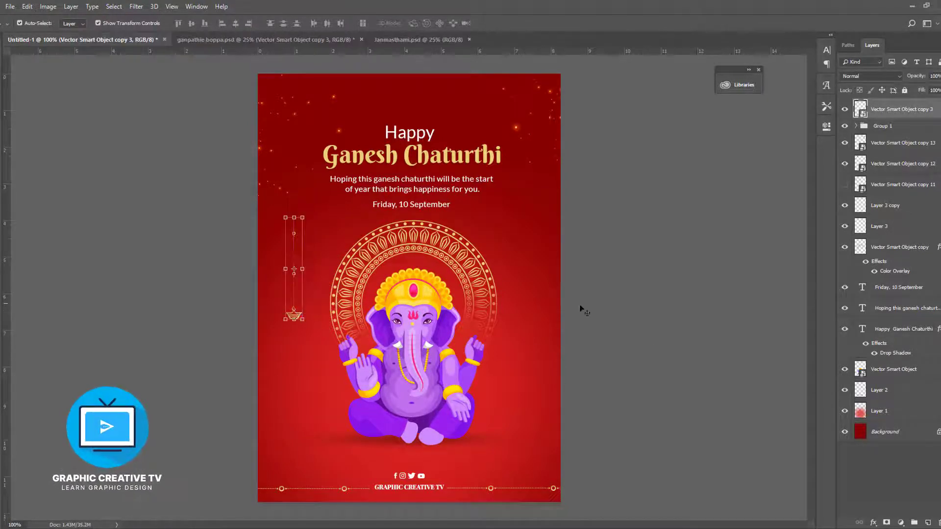
{"action": "left_click", "coordinate": [615, 309]}
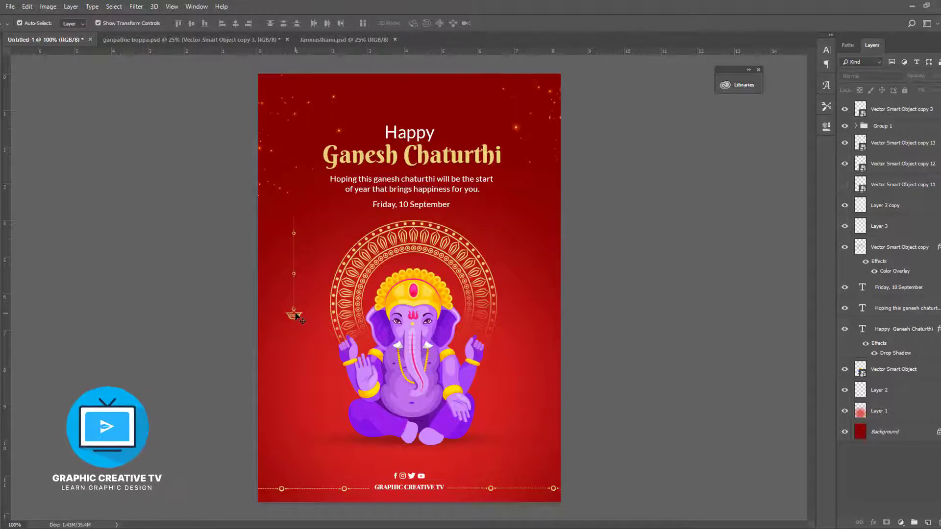
Step: Move the hanging diya to the mandala's right edge and duplicate it at the left edge at the same height
{"action": "left_click_drag", "start_coordinate": [297, 316], "coordinate": [500, 397]}
{"action": "left_click", "coordinate": [609, 370]}
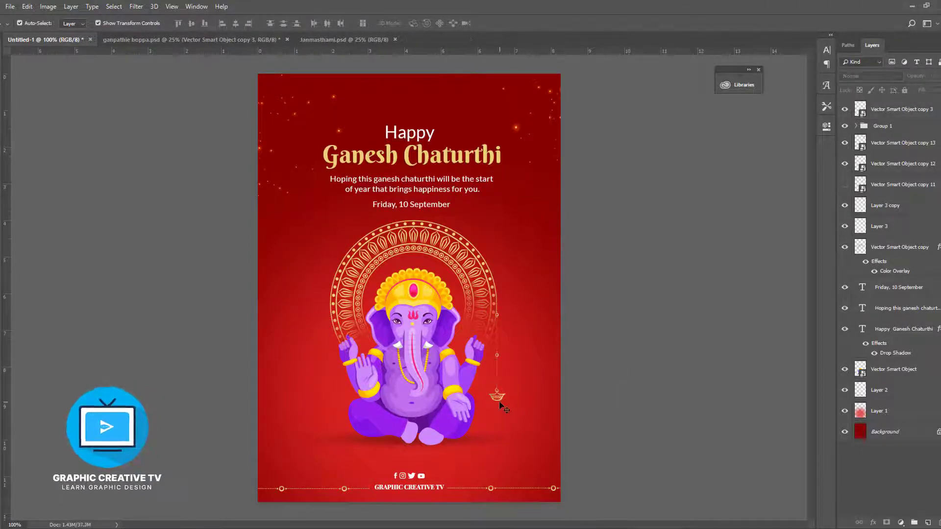
{"action": "left_click_drag", "start_coordinate": [501, 407], "coordinate": [330, 399], "text": "alt"}
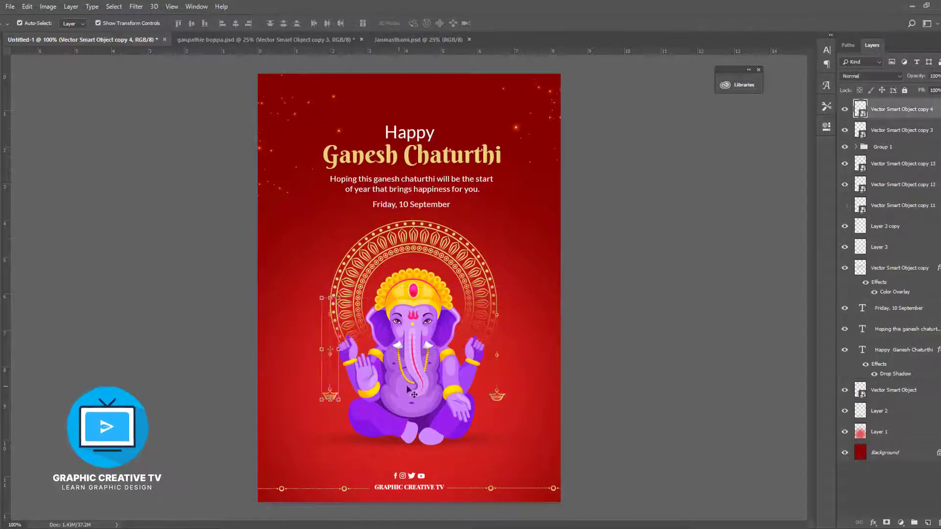
{"action": "left_click", "coordinate": [615, 373]}
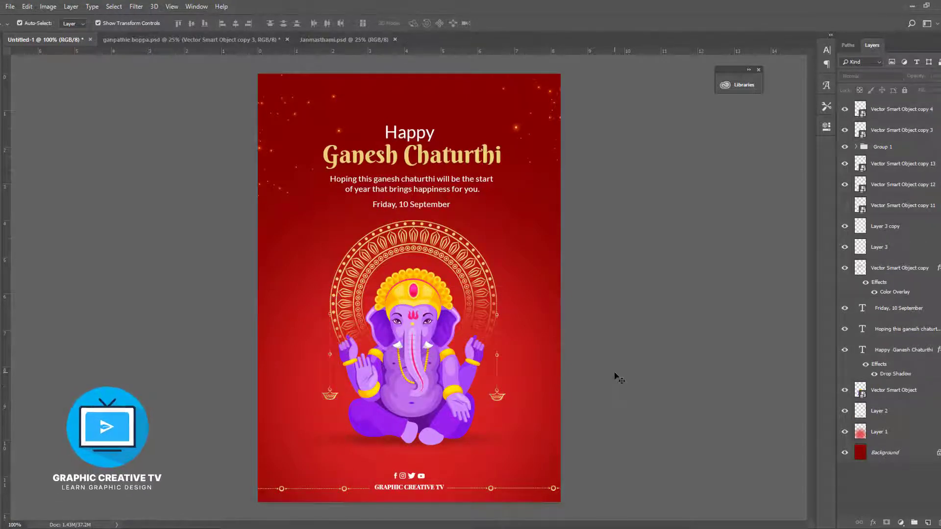
Step: Duplicate the golden sparkles to the poster's lower-left edge, beside the hanging diya
{"action": "left_click", "coordinate": [497, 397]}
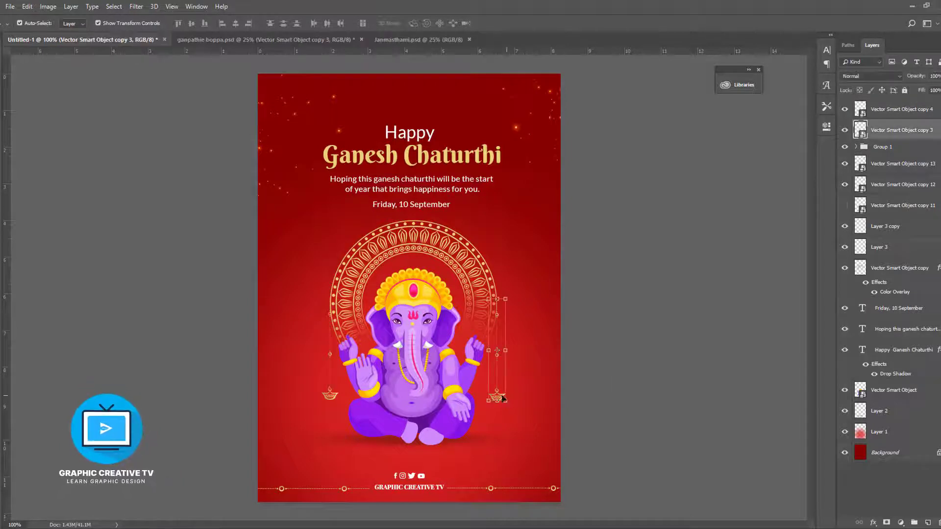
{"action": "left_click", "coordinate": [336, 395]}
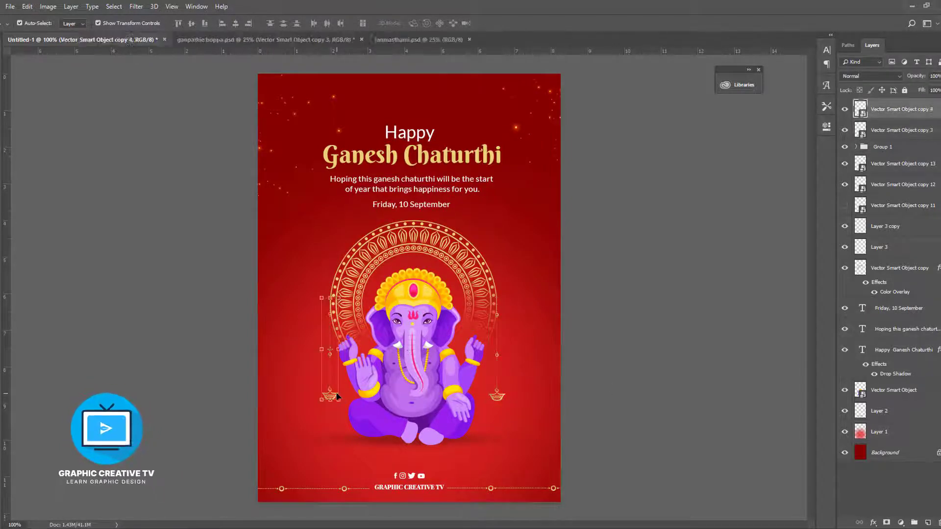
{"action": "left_click", "coordinate": [499, 397], "text": "shift"}
{"action": "left_click_drag", "start_coordinate": [593, 293], "coordinate": [137, 399]}
Step: Recolor the date text with the gold sampled from the "Ganesh Chaturthi" headline
{"action": "left_click", "coordinate": [420, 208]}
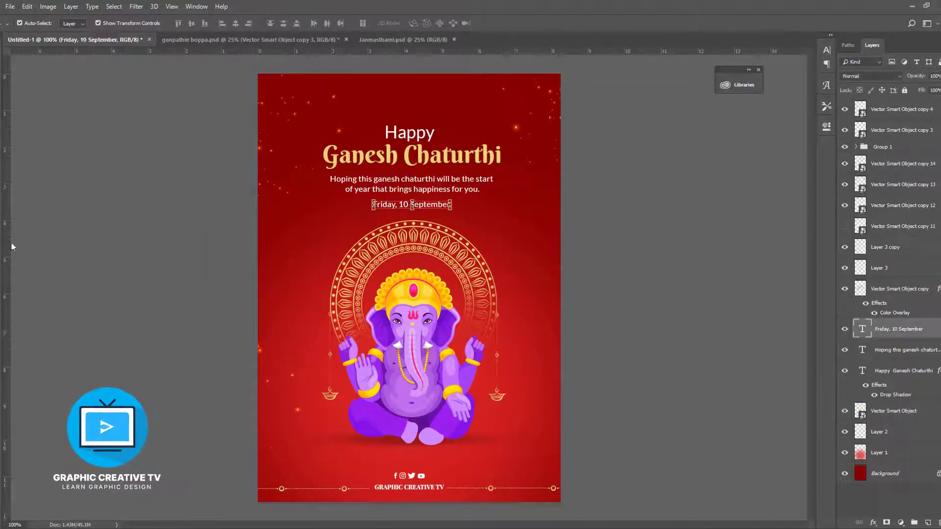
{"action": "left_click", "coordinate": [2, 245]}
{"action": "left_click", "coordinate": [370, 24]}
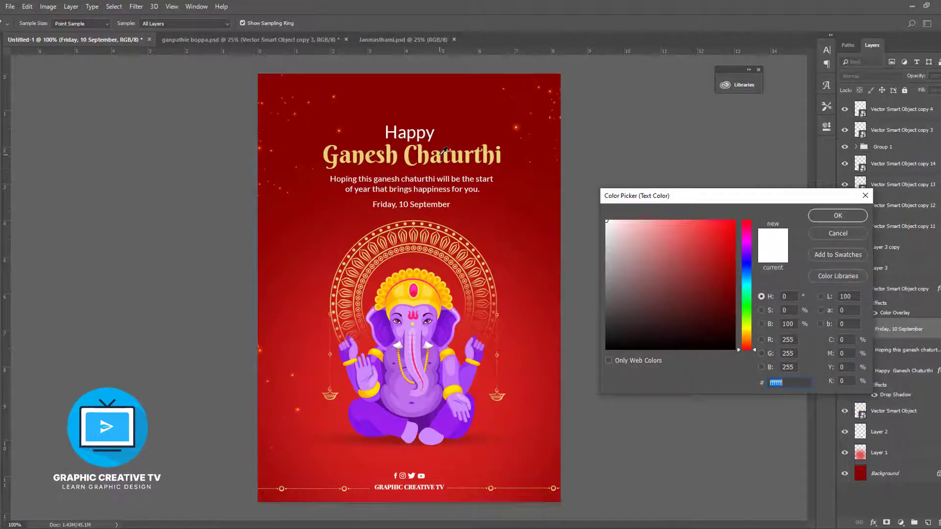
{"action": "left_click", "coordinate": [432, 167]}
{"action": "left_click", "coordinate": [837, 216]}
Step: Add the year to the date line so it reads "Friday, 10 September 2021"
{"action": "left_click", "coordinate": [449, 204]}
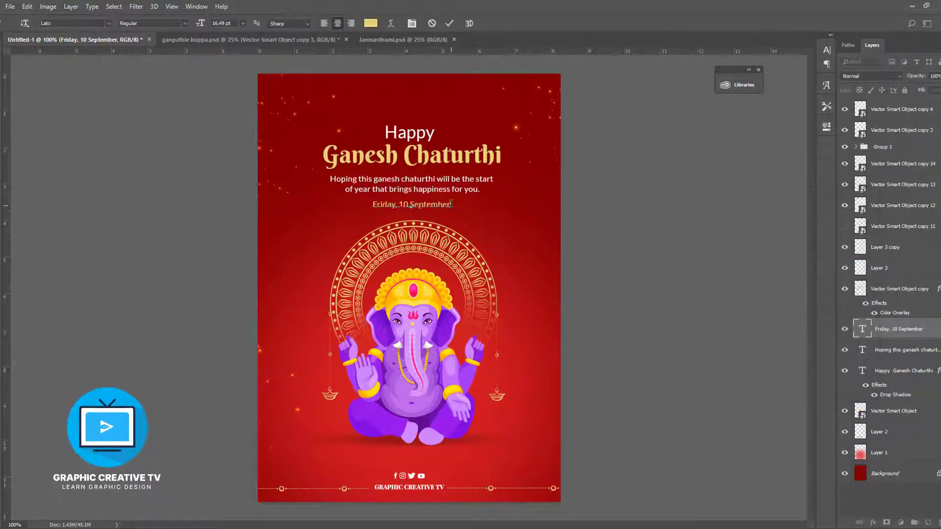
{"action": "type", "text": "2021"}
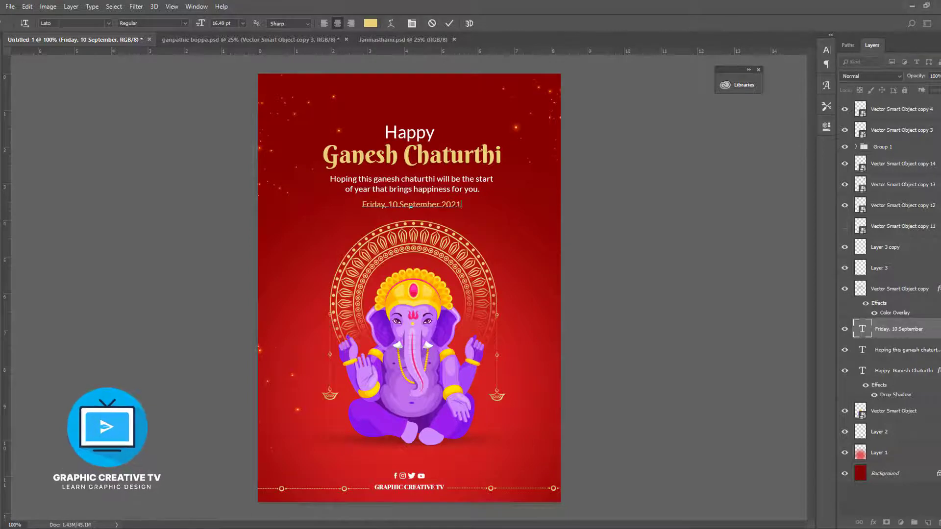
{"action": "left_click", "coordinate": [2, 59]}
{"action": "left_click", "coordinate": [170, 164]}
{"action": "left_click", "coordinate": [412, 203]}
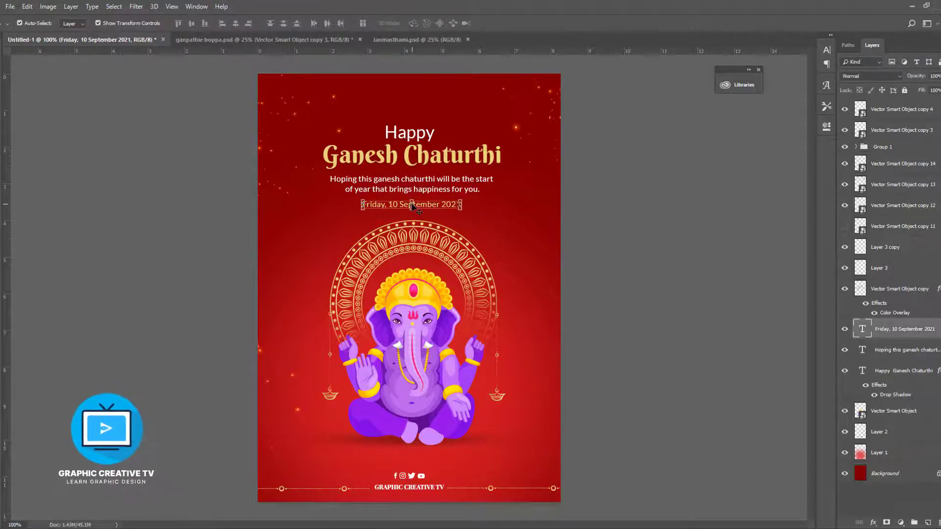
{"action": "left_click", "coordinate": [625, 261]}
Step: Nudge the "Happy Ganesh Chaturthi" headline slightly upward, away from the greeting message
{"action": "left_click", "coordinate": [425, 163]}
{"action": "key", "text": "Up"}
{"action": "key", "text": "Up"}
{"action": "key", "text": "Up"}
{"action": "key", "text": "Up"}
{"action": "key", "text": "Up"}
{"action": "key", "text": "Up"}
{"action": "key", "text": "Up"}
{"action": "key", "text": "Up"}
{"action": "key", "text": "Up"}
{"action": "key", "text": "Up"}
{"action": "key", "text": "Up"}
{"action": "key", "text": "Up"}
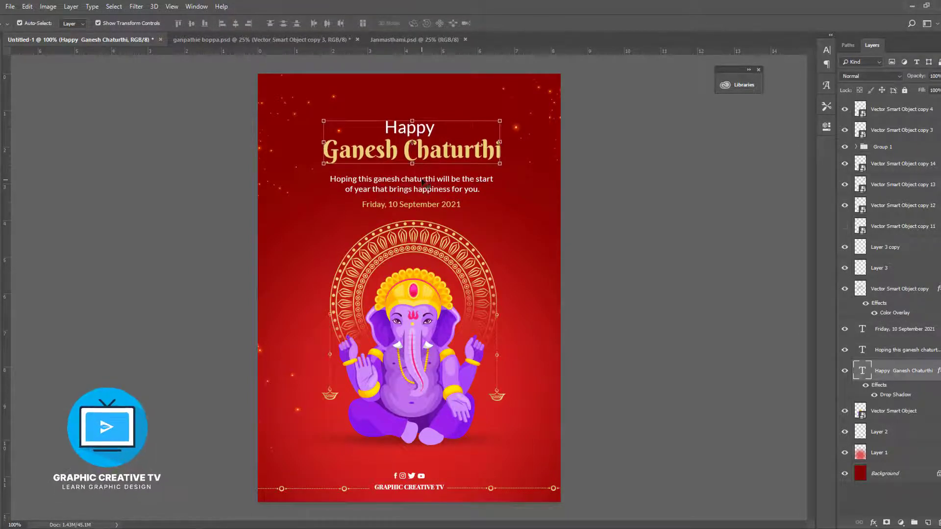
Step: Nudge the greeting message slightly upward to widen its gap to the date line
{"action": "left_click", "coordinate": [423, 183]}
{"action": "key", "text": "Up"}
{"action": "key", "text": "Up"}
{"action": "key", "text": "Up"}
{"action": "key", "text": "Up"}
{"action": "key", "text": "Up"}
{"action": "key", "text": "Up"}
Step: Duplicate the "Happy Ganesh Chaturthi" headline layer
{"action": "left_click", "coordinate": [421, 154]}
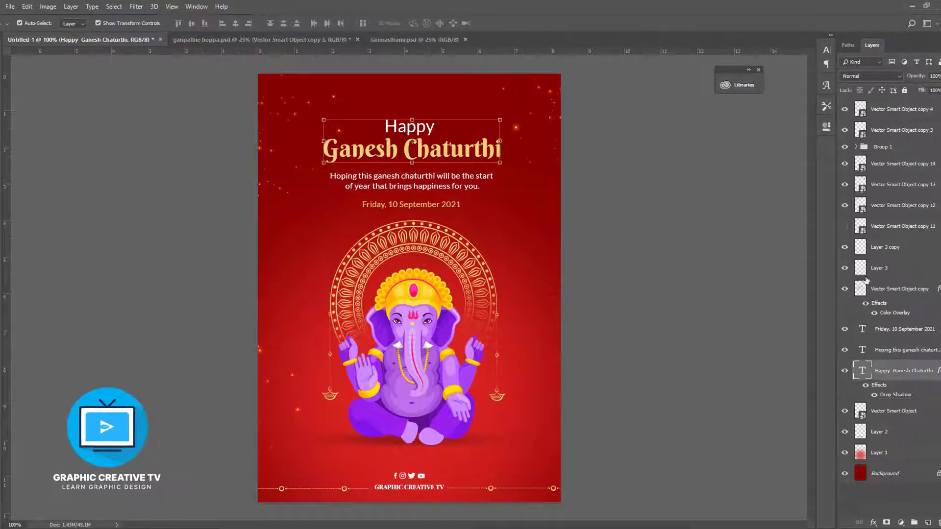
{"action": "key", "text": "ctrl+j"}
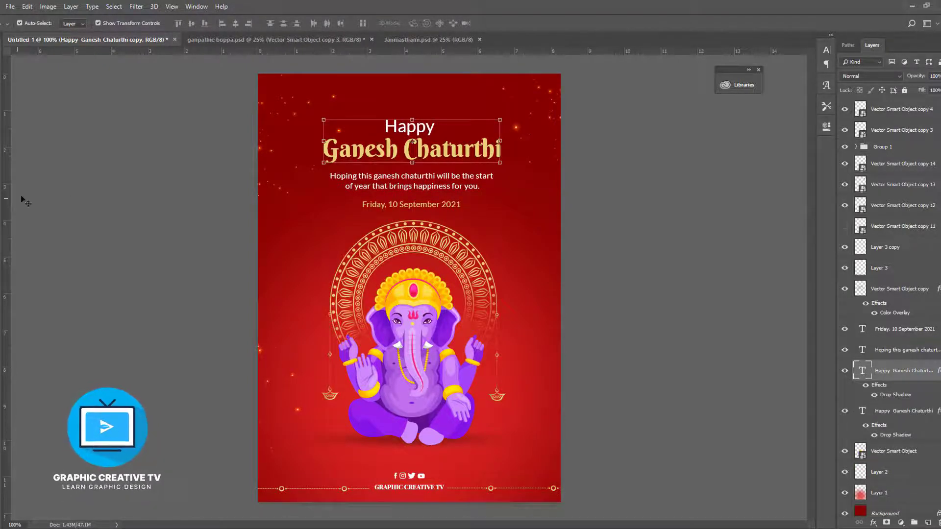
{"action": "key", "text": "t"}
{"action": "left_click_drag", "start_coordinate": [326, 147], "coordinate": [651, 147]}
{"action": "key", "text": "BackSpace"}
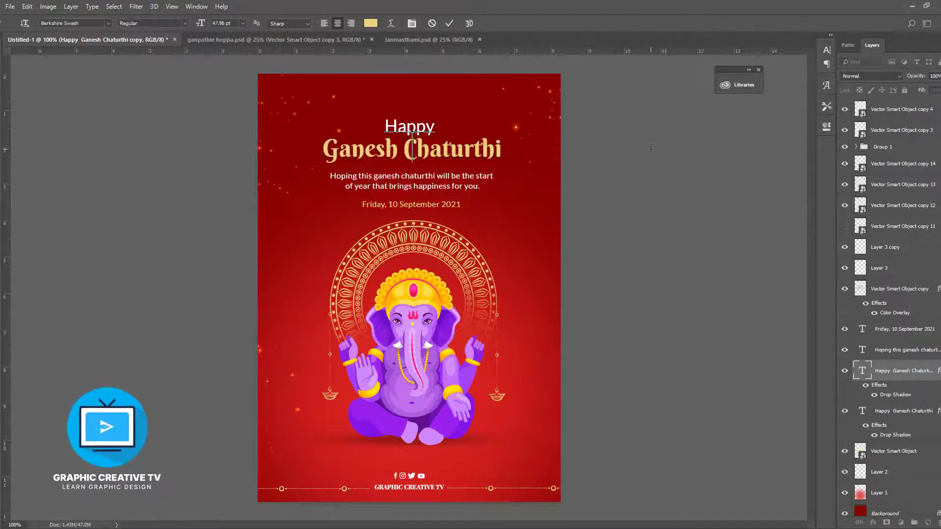
{"action": "key", "text": "BackSpace"}
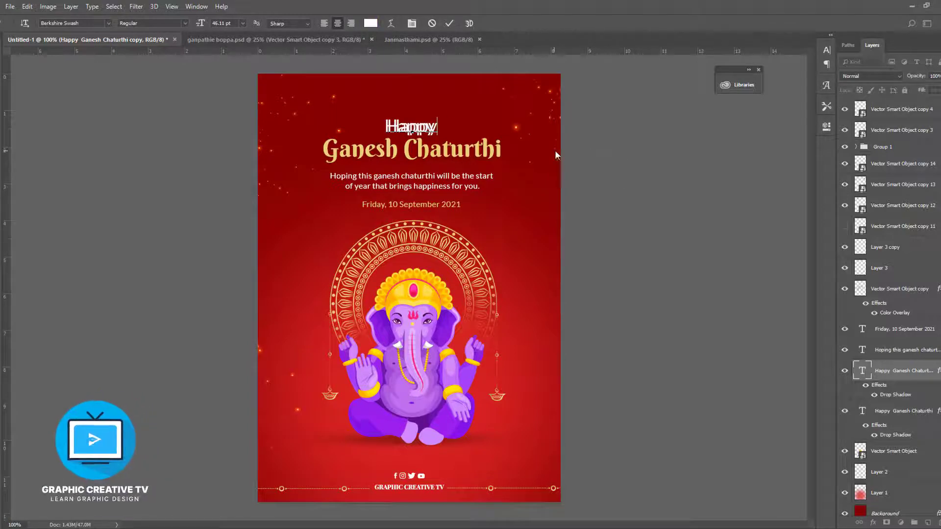
{"action": "key", "text": "ctrl+z"}
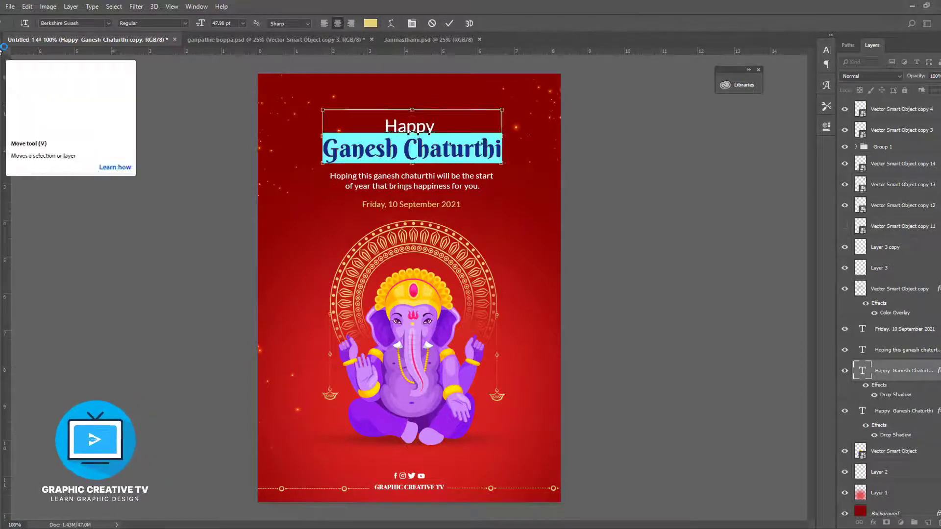
{"action": "left_click", "coordinate": [1, 54]}
{"action": "left_click", "coordinate": [101, 92]}
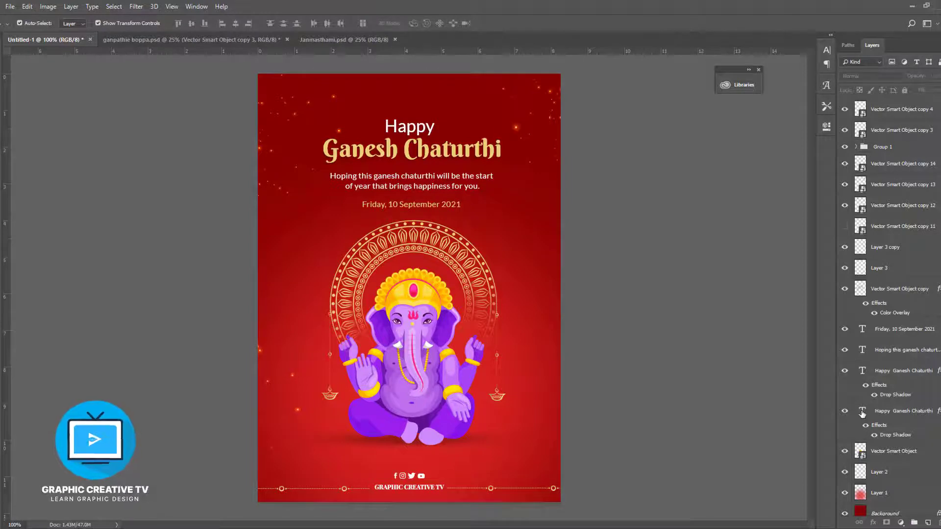
Step: Hide the original headline layer and remove "Ganesh Chaturthi" from the duplicate, leaving only "Happy"
{"action": "left_click", "coordinate": [844, 411]}
{"action": "left_click", "coordinate": [436, 156]}
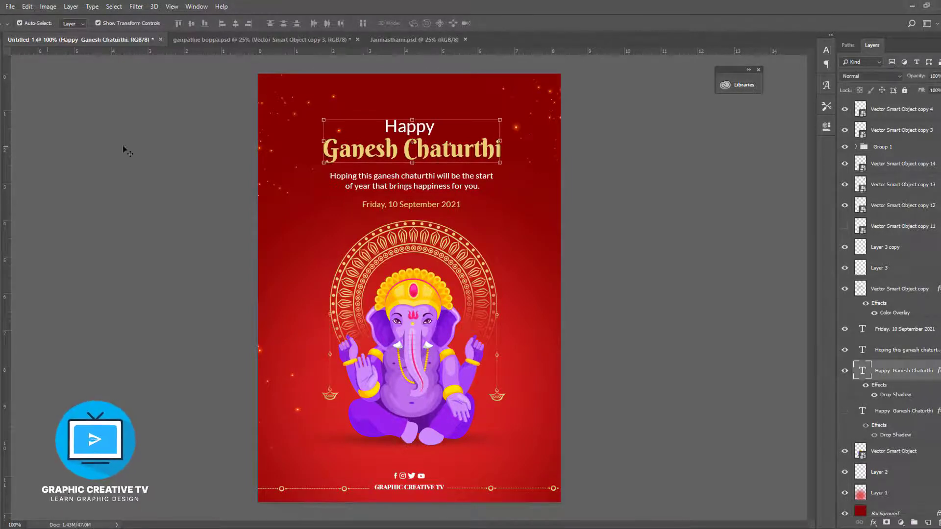
{"action": "key", "text": "t"}
{"action": "left_click_drag", "start_coordinate": [326, 149], "coordinate": [632, 154]}
{"action": "key", "text": "BackSpace"}
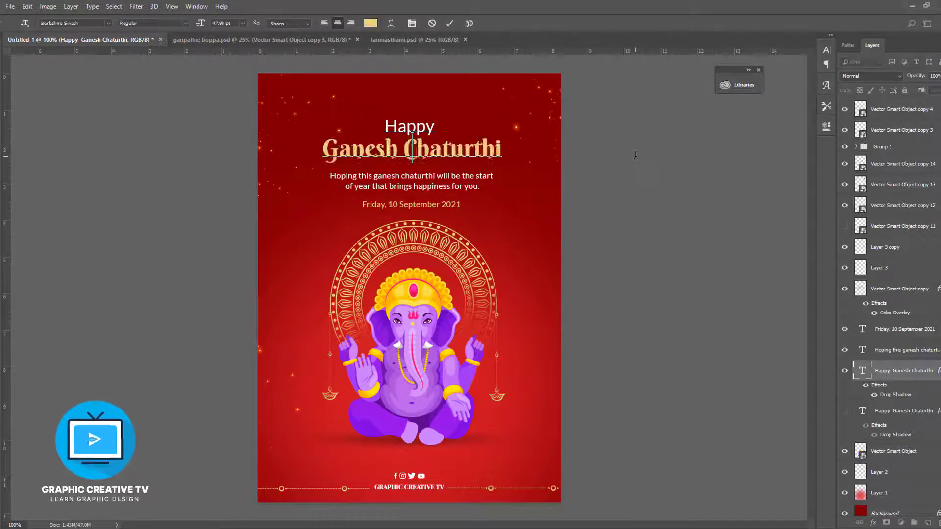
{"action": "key", "text": "BackSpace"}
{"action": "key", "text": "BackSpace"}
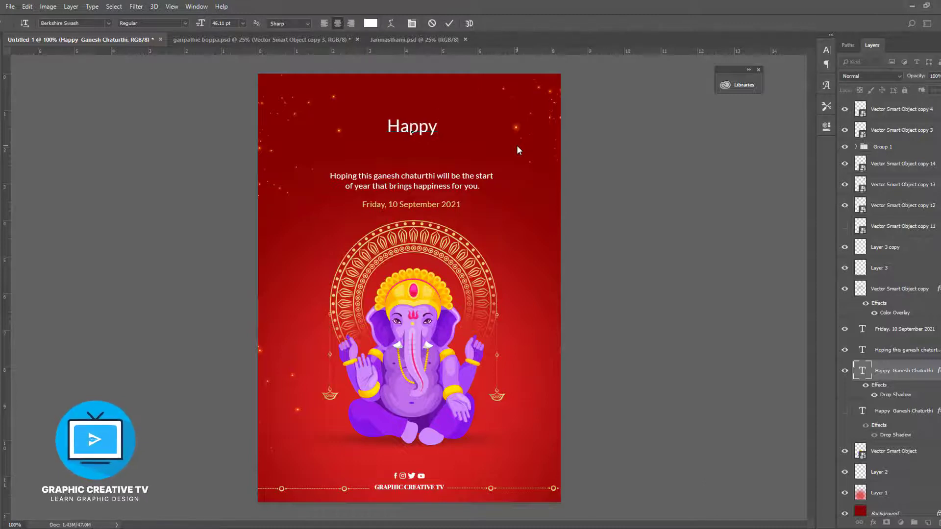
{"action": "left_click", "coordinate": [1, 52]}
{"action": "left_click", "coordinate": [71, 116]}
Step: Show the original headline layer with the "Happy" layer hidden, and delete its "Happy" line to leave only "Ganesh Chaturthi"
{"action": "left_click", "coordinate": [845, 411]}
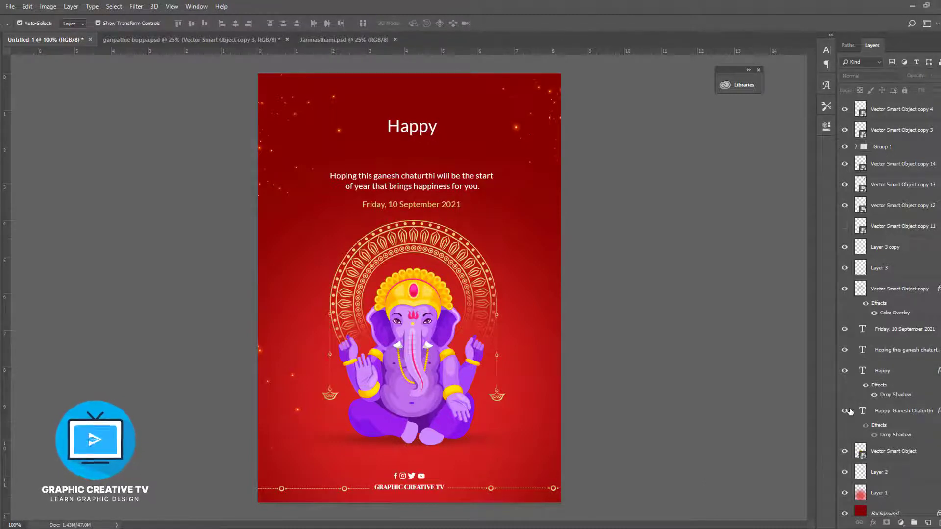
{"action": "left_click", "coordinate": [420, 156]}
{"action": "left_click", "coordinate": [845, 370]}
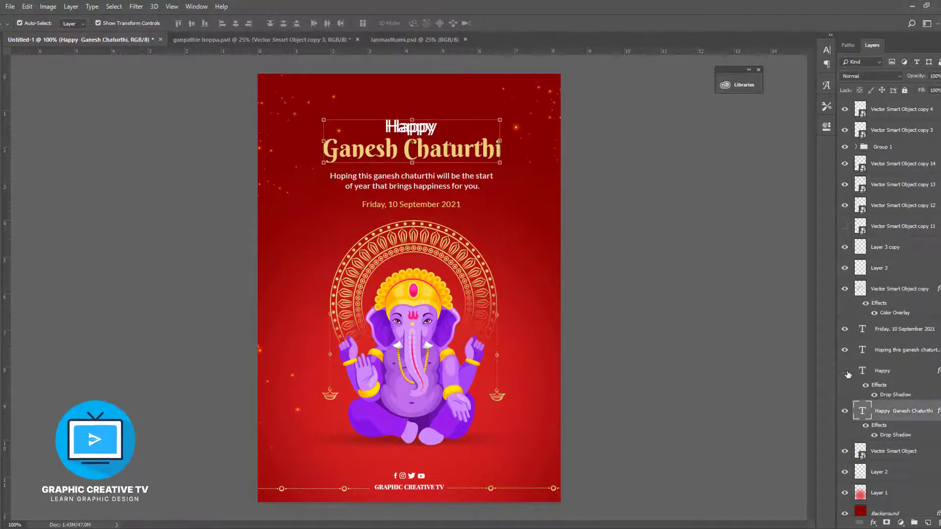
{"action": "key", "text": "t"}
{"action": "left_click_drag", "start_coordinate": [443, 127], "coordinate": [117, 121]}
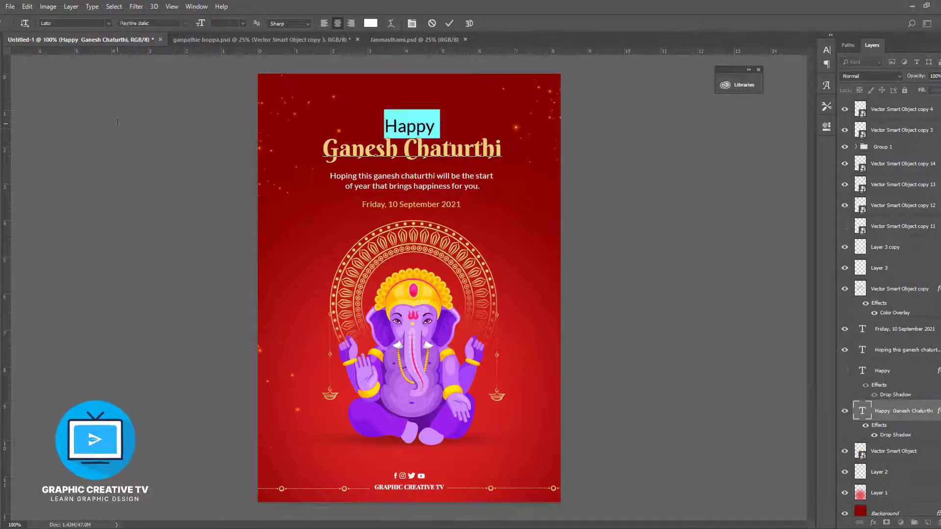
{"action": "key", "text": "BackSpace"}
{"action": "left_click", "coordinate": [326, 146]}
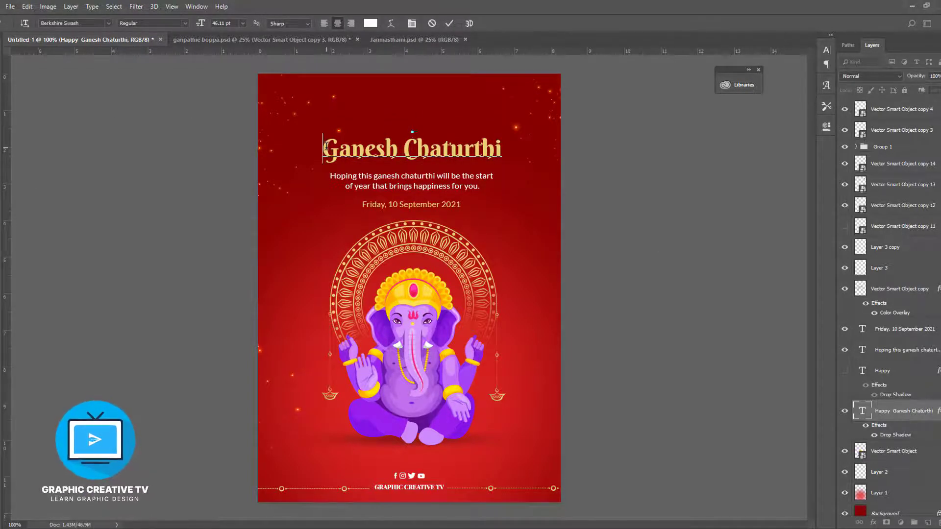
{"action": "key", "text": "BackSpace"}
{"action": "left_click", "coordinate": [1, 52]}
{"action": "left_click", "coordinate": [71, 113]}
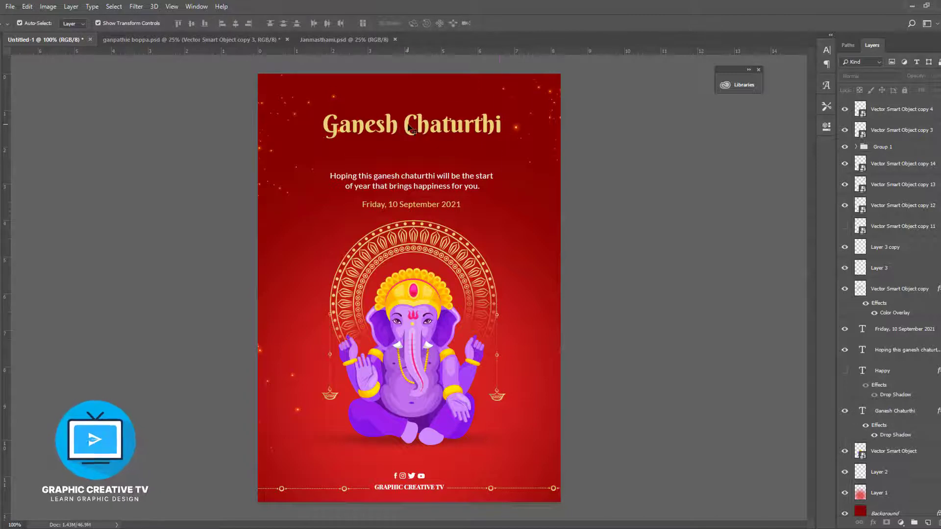
Step: Move the "Ganesh Chaturthi" text down to its place above the greeting message and show the "Happy" text again
{"action": "left_click_drag", "start_coordinate": [402, 130], "coordinate": [401, 154]}
{"action": "left_click", "coordinate": [844, 370]}
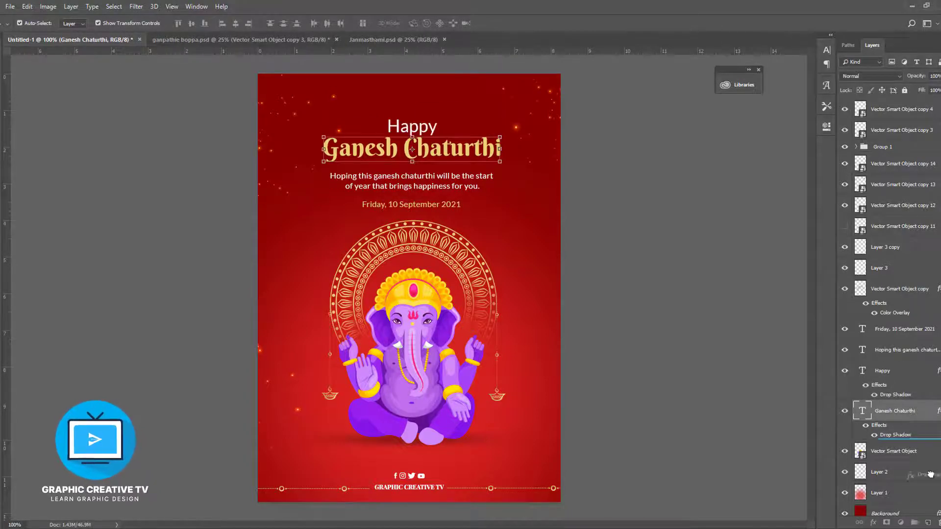
Step: Delete the drop shadow from the "Happy" text and lower the "Ganesh Chaturthi" text slightly
{"action": "left_click_drag", "start_coordinate": [901, 398], "coordinate": [928, 522]}
{"action": "left_click_drag", "start_coordinate": [451, 154], "coordinate": [451, 158]}
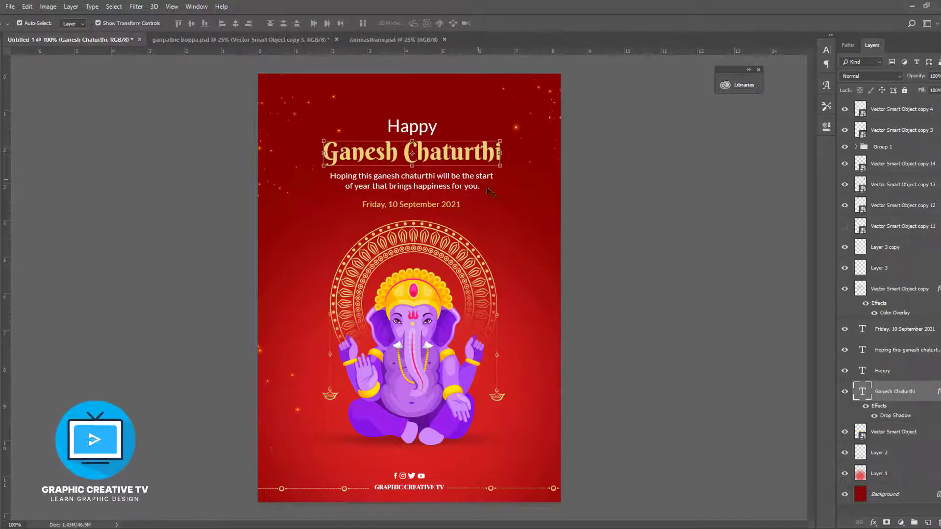
Step: Strengthen the drop shadow on the "Ganesh Chaturthi" text by raising its opacity, distance and size
{"action": "double_click", "coordinate": [890, 417]}
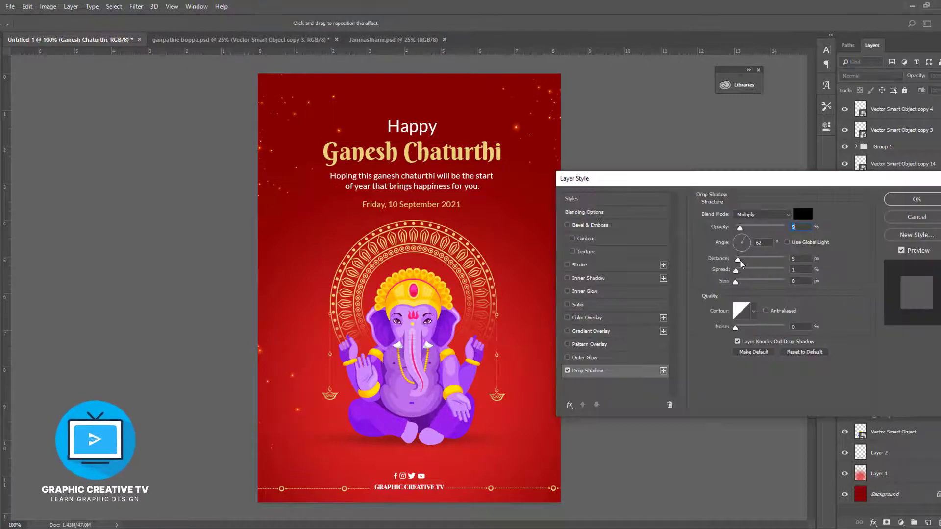
{"action": "left_click_drag", "start_coordinate": [741, 263], "coordinate": [739, 262]}
{"action": "left_click", "coordinate": [735, 283]}
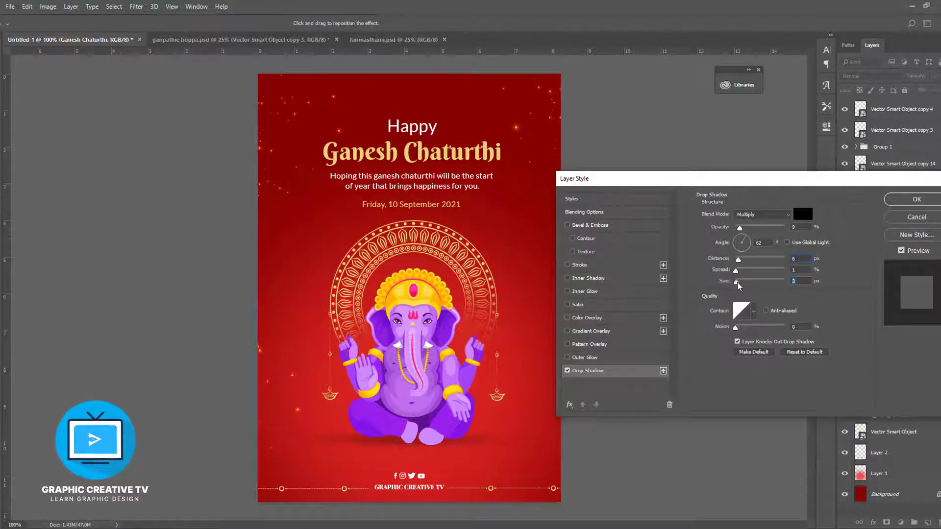
{"action": "left_click_drag", "start_coordinate": [740, 228], "coordinate": [747, 228]}
{"action": "left_click_drag", "start_coordinate": [738, 260], "coordinate": [738, 263]}
{"action": "left_click", "coordinate": [904, 203]}
Step: Add a gradient overlay to "Ganesh Chaturthi" from the Orange, Yellow, Orange preset, removing the end orange stop and placing the yellow stop at 100%
{"action": "left_click", "coordinate": [872, 523]}
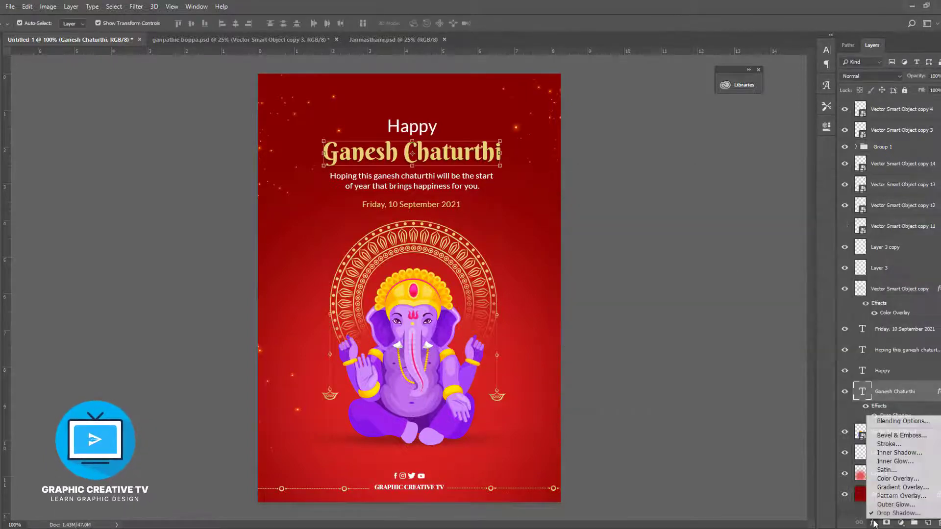
{"action": "left_click", "coordinate": [885, 488]}
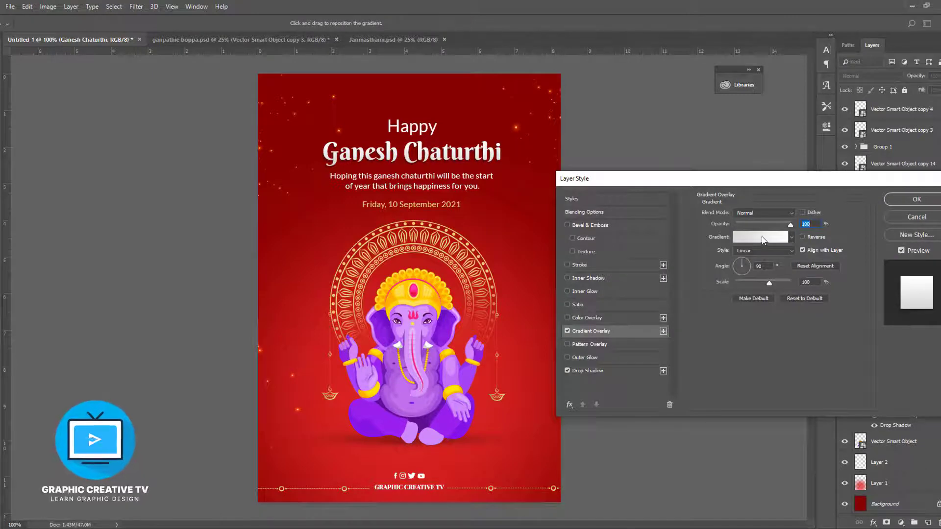
{"action": "left_click", "coordinate": [767, 242]}
{"action": "left_click", "coordinate": [810, 211]}
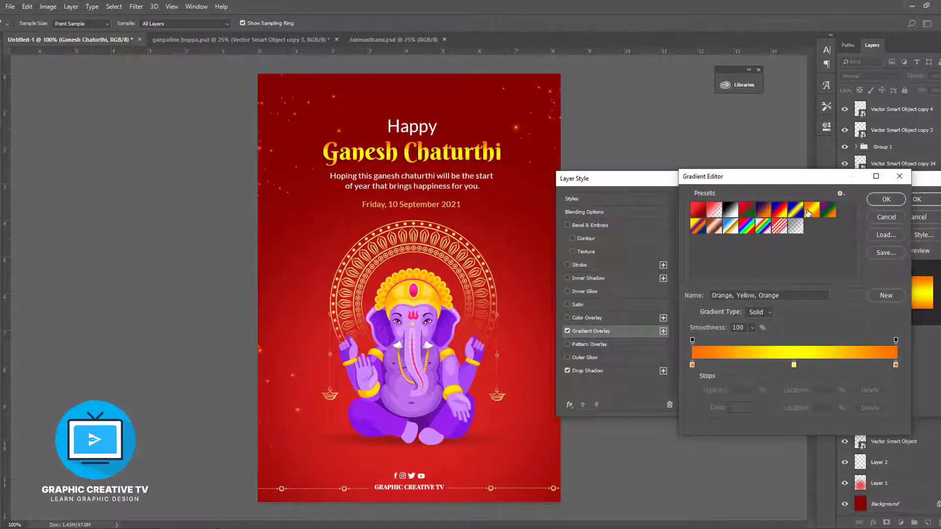
{"action": "left_click_drag", "start_coordinate": [896, 366], "coordinate": [901, 396]}
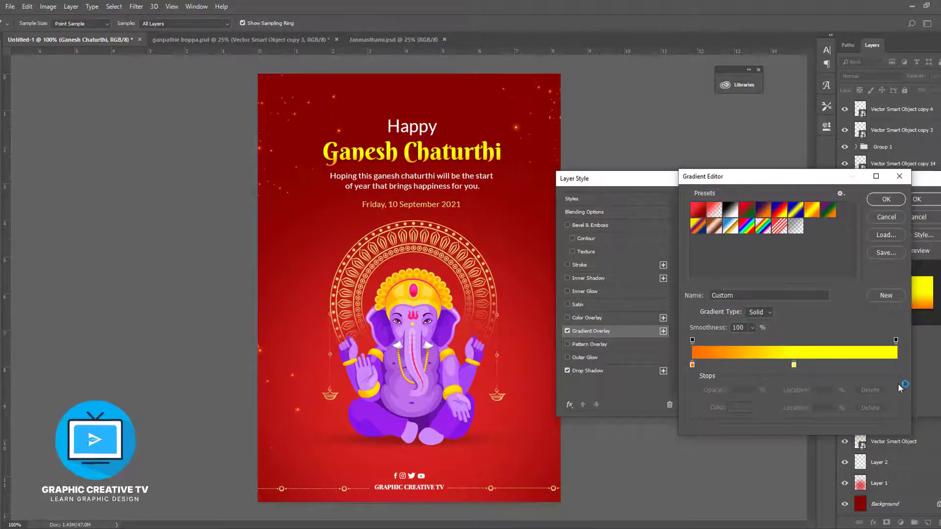
{"action": "left_click_drag", "start_coordinate": [794, 365], "coordinate": [911, 367]}
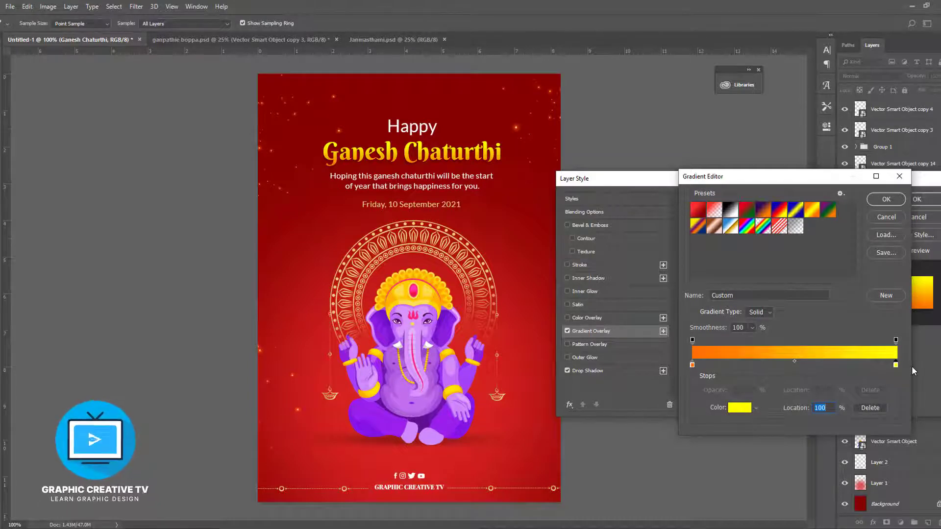
{"action": "left_click", "coordinate": [886, 201]}
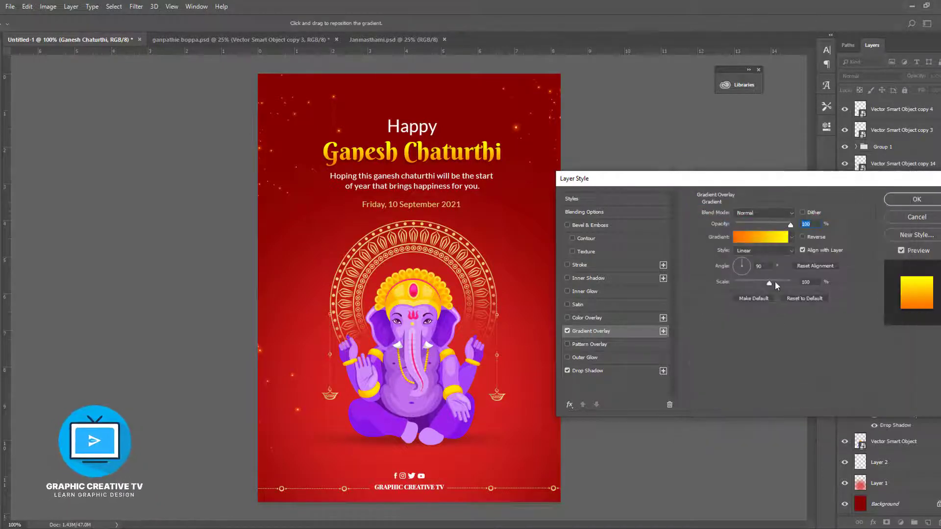
Step: Set the gradient overlay's angle on the "Ganesh Chaturthi" text to 95° and apply the layer style
{"action": "left_click", "coordinate": [752, 270]}
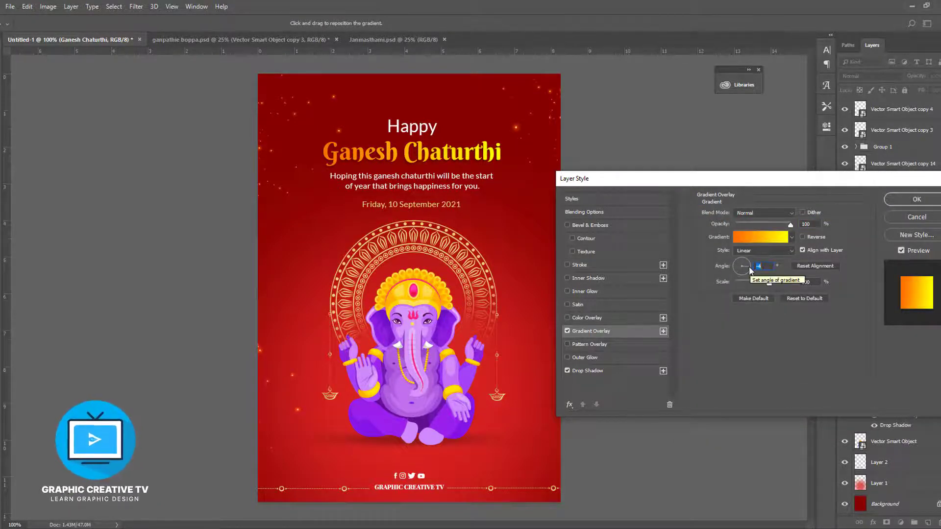
{"action": "left_click_drag", "start_coordinate": [749, 266], "coordinate": [740, 259]}
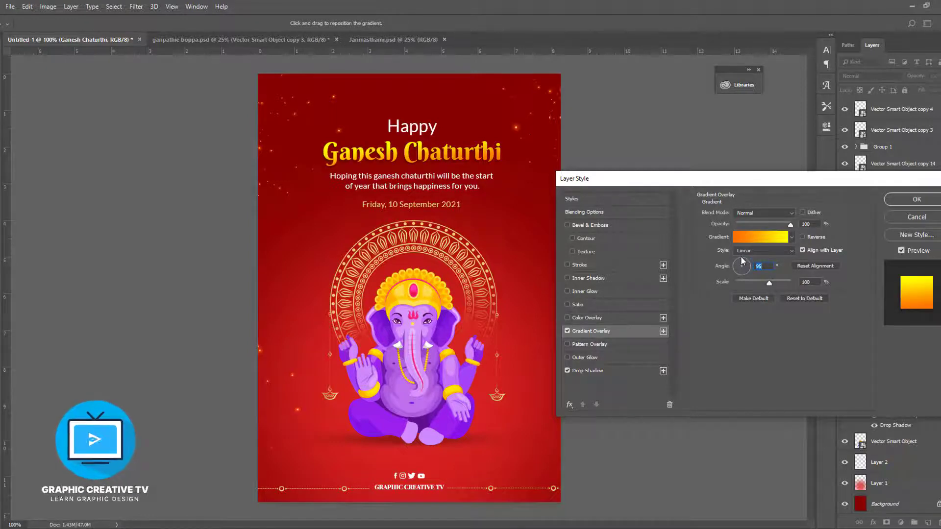
{"action": "left_click", "coordinate": [916, 199]}
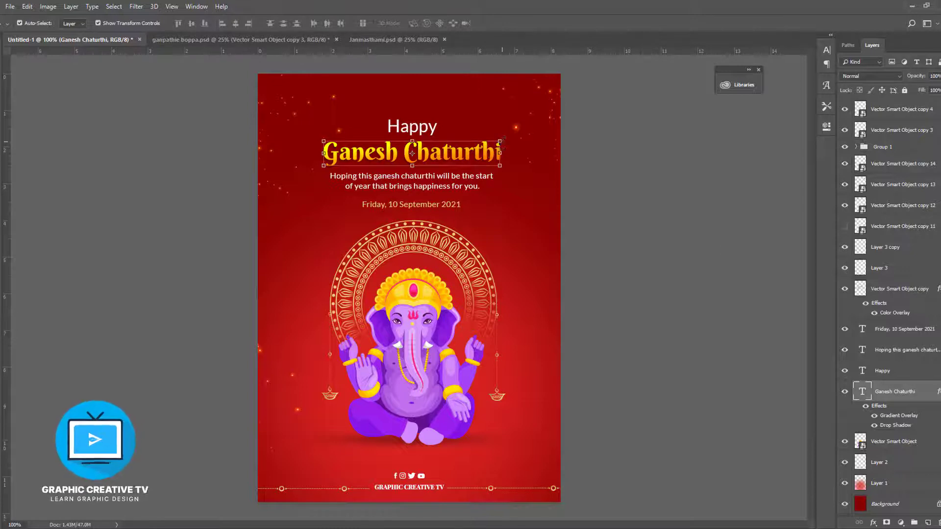
Step: Enlarge the "Ganesh Chaturthi" text slightly, keeping it centred above the greeting message
{"action": "left_click_drag", "start_coordinate": [503, 139], "coordinate": [511, 133]}
{"action": "key", "text": "Return"}
{"action": "left_click", "coordinate": [478, 182]}
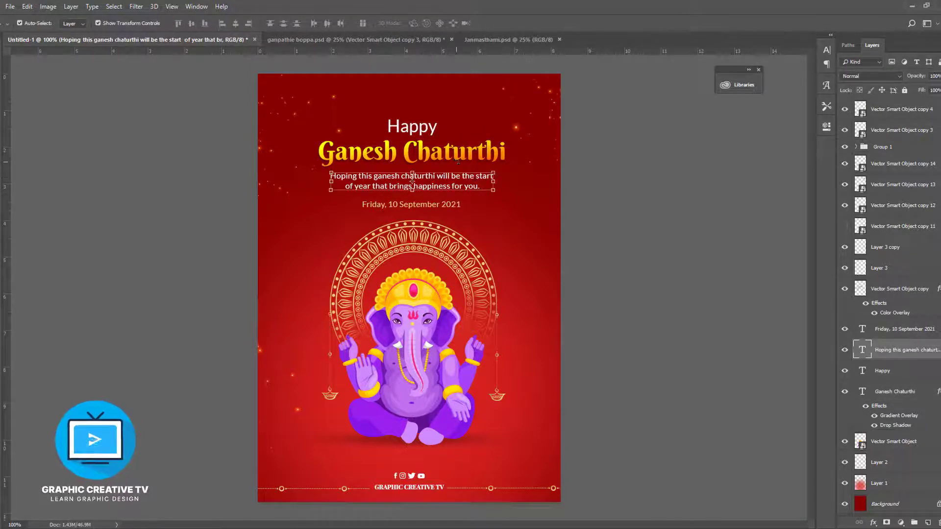
{"action": "left_click", "coordinate": [546, 320]}
{"action": "left_click_drag", "start_coordinate": [408, 109], "coordinate": [408, 68]}
{"action": "left_click", "coordinate": [673, 258]}
{"action": "left_click", "coordinate": [412, 153]}
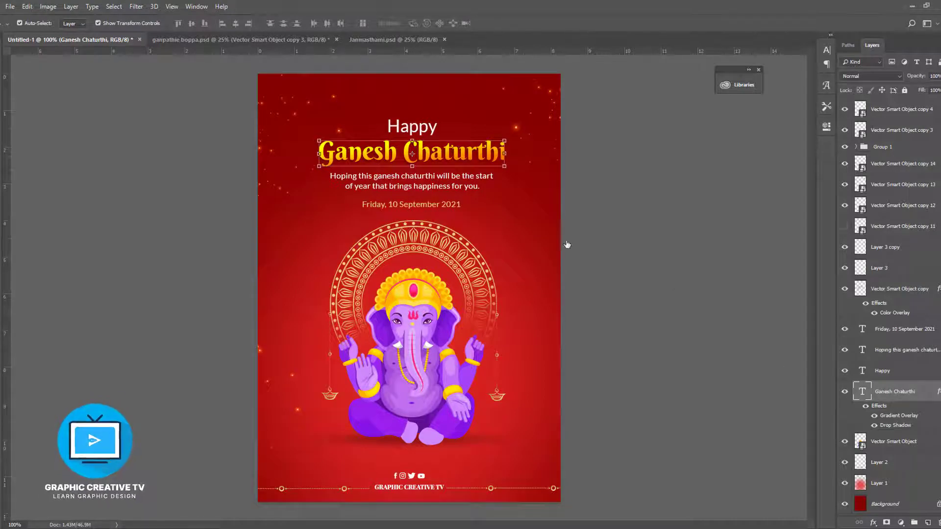
{"action": "left_click", "coordinate": [448, 157]}
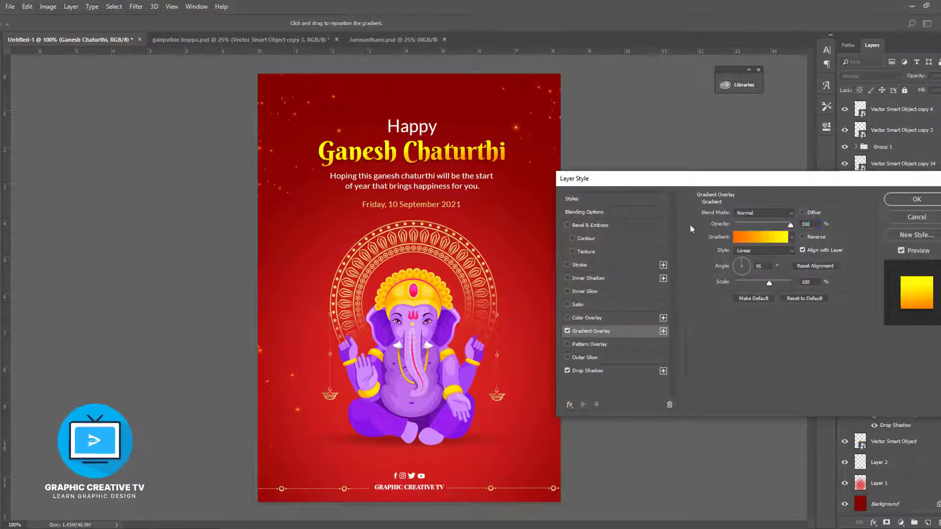
{"action": "left_click", "coordinate": [899, 205]}
Step: Enlarge the two-line greeting message so that it nearly matches the width of the "Ganesh Chaturthi" headline
{"action": "left_click", "coordinate": [431, 188]}
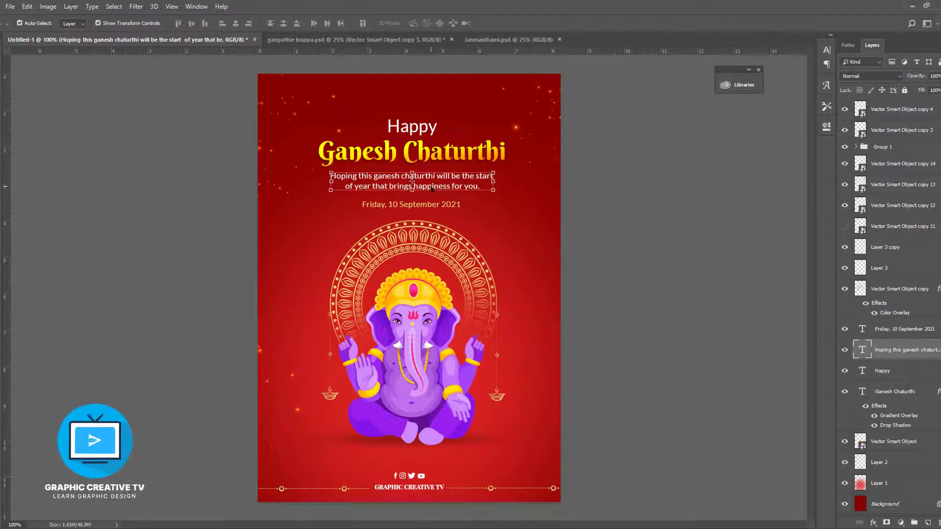
{"action": "key", "text": "ctrl+t"}
{"action": "left_click_drag", "start_coordinate": [331, 173], "coordinate": [321, 171]}
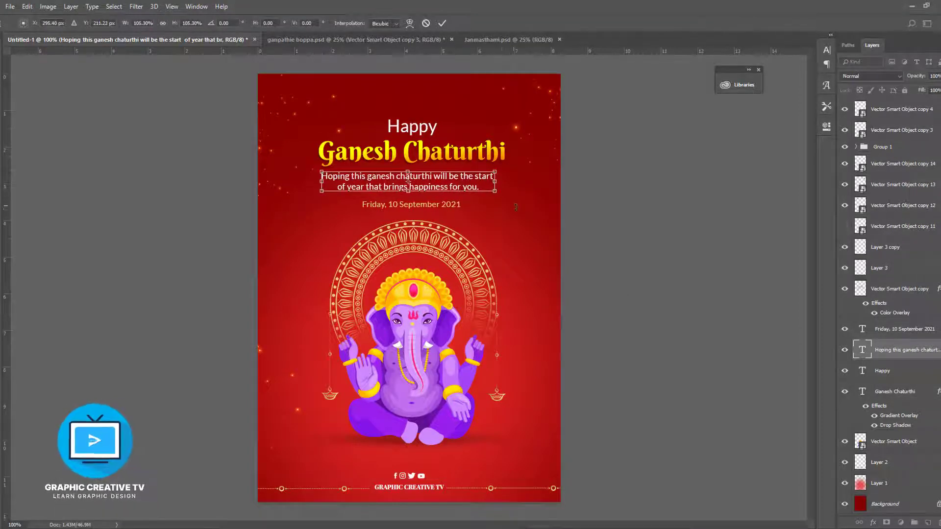
{"action": "left_click_drag", "start_coordinate": [497, 195], "coordinate": [506, 196]}
{"action": "key", "text": "Return"}
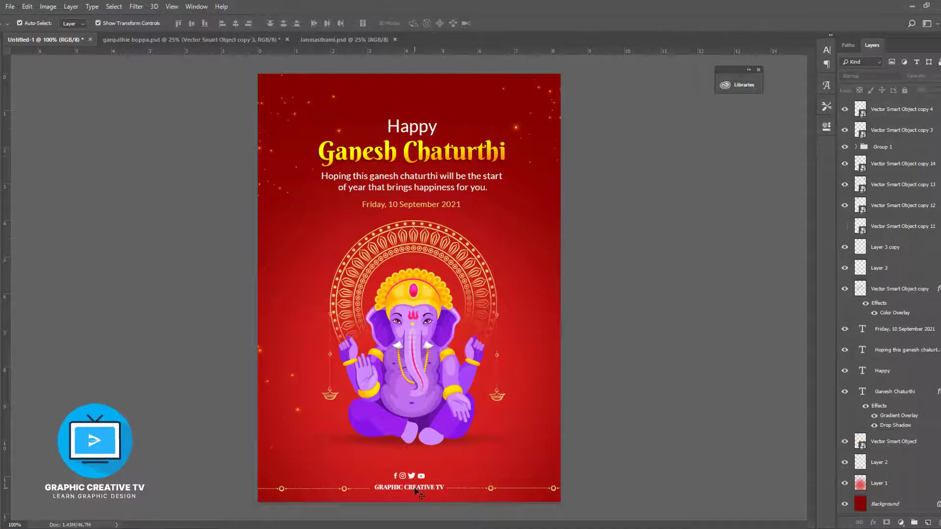
Step: Nudge the "Friday, 10 September 2021" date line slightly up towards the greeting message
{"action": "left_click", "coordinate": [438, 209]}
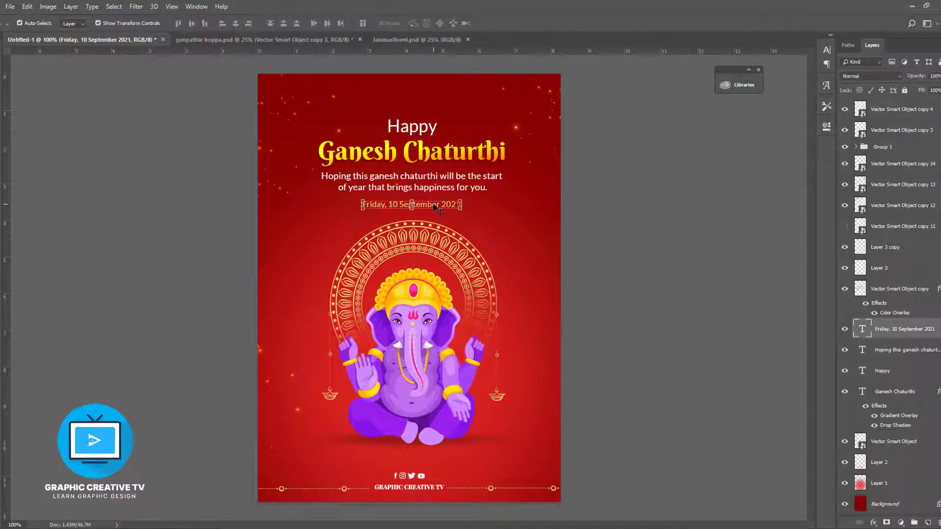
{"action": "key", "text": "Up"}
{"action": "key", "text": "Up"}
{"action": "key", "text": "Up"}
{"action": "key", "text": "Up"}
{"action": "left_click", "coordinate": [616, 252]}
{"action": "left_click", "coordinate": [431, 203]}
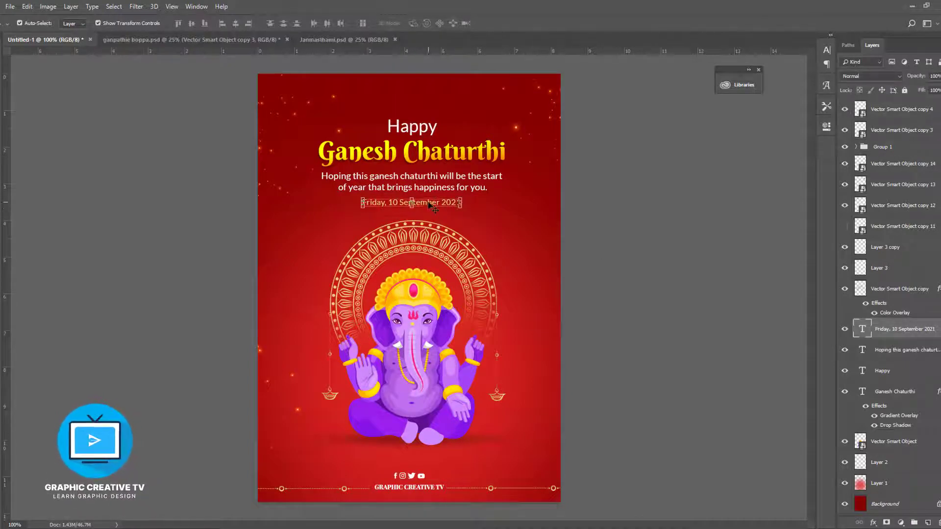
{"action": "left_click", "coordinate": [619, 227]}
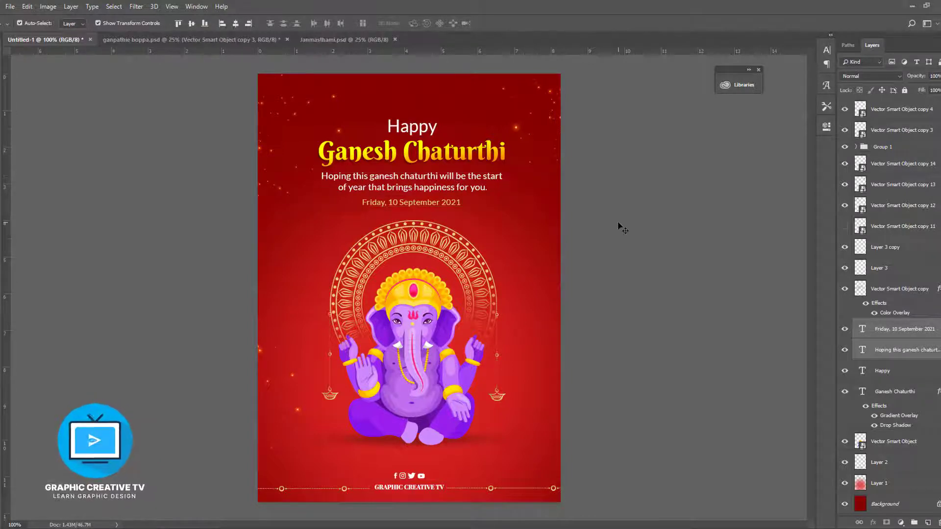
Step: Select the "Happy" and "Ganesh Chaturthi" texts together and move them slightly up, away from the greeting message
{"action": "left_click", "coordinate": [443, 157]}
{"action": "left_click", "coordinate": [634, 204]}
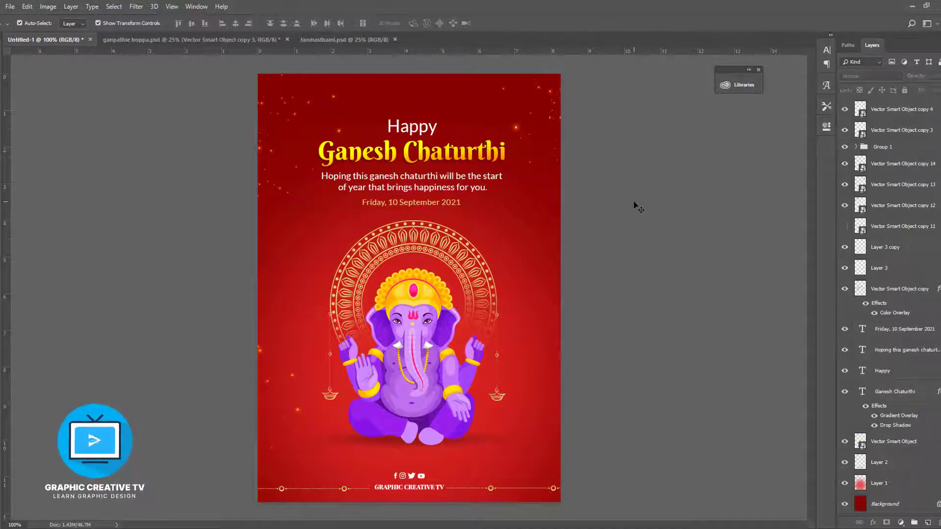
{"action": "left_click", "coordinate": [418, 129]}
{"action": "left_click", "coordinate": [442, 155], "text": "shift"}
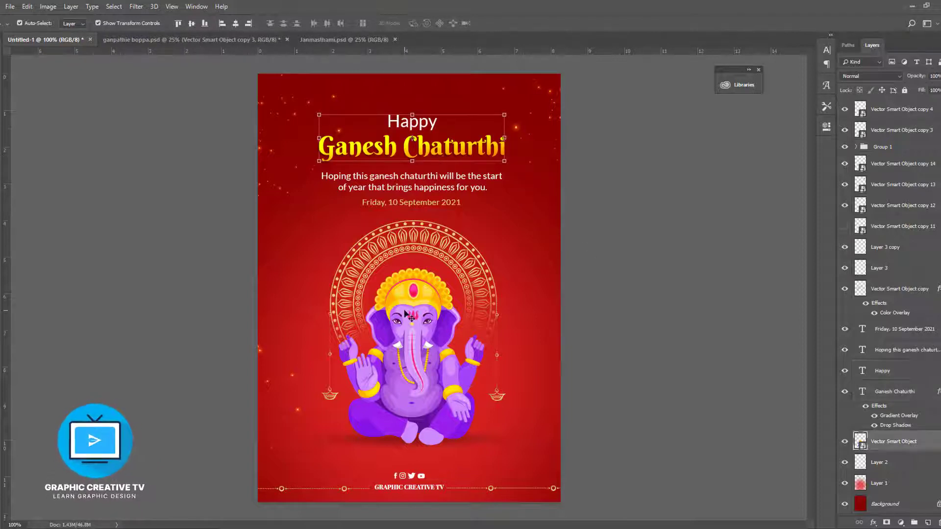
{"action": "left_click", "coordinate": [343, 409]}
{"action": "left_click", "coordinate": [322, 395], "text": "shift"}
{"action": "left_click", "coordinate": [332, 395], "text": "shift"}
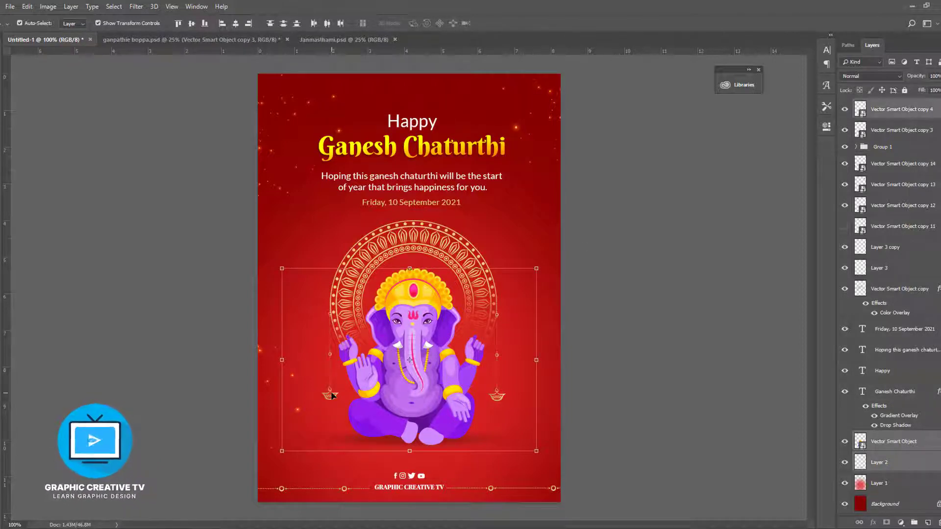
{"action": "left_click", "coordinate": [497, 396], "text": "shift"}
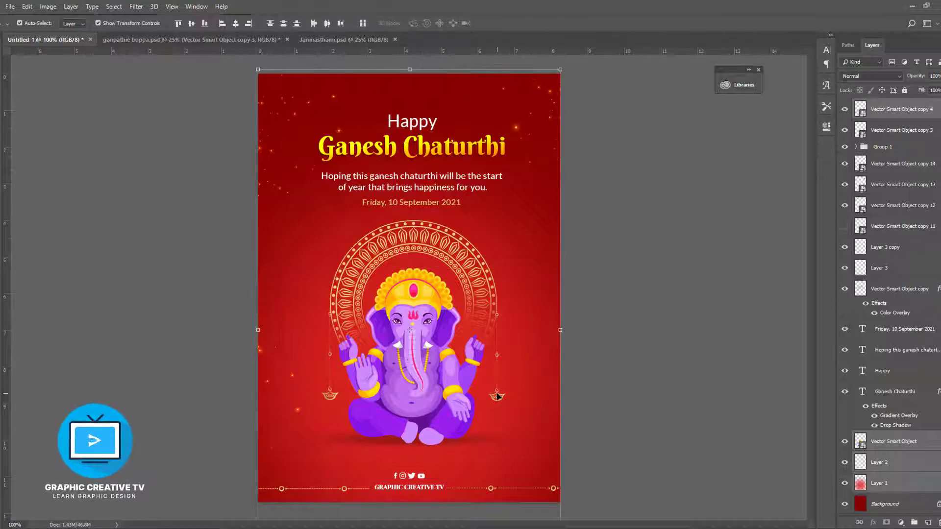
{"action": "left_click", "coordinate": [656, 379]}
Step: Select both hanging diyas, the mandala, the Ganesha and its floor shadow together and nudge them slightly down
{"action": "left_click", "coordinate": [499, 395]}
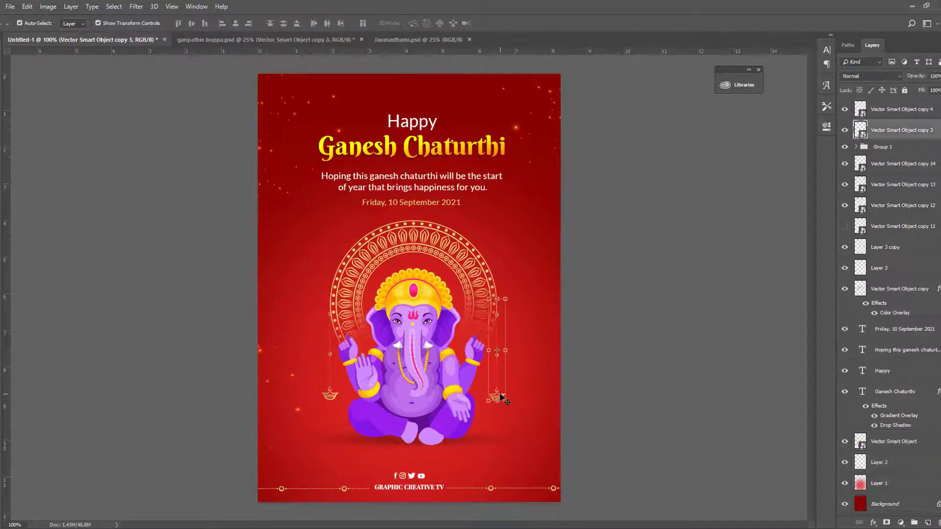
{"action": "left_click", "coordinate": [336, 396], "text": "shift"}
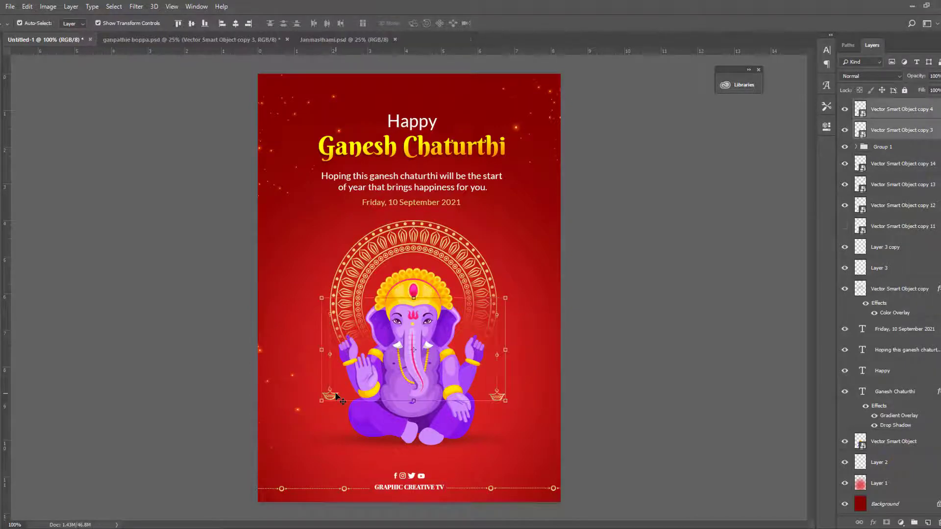
{"action": "left_click", "coordinate": [414, 241], "text": "shift"}
{"action": "left_click", "coordinate": [403, 425], "text": "shift"}
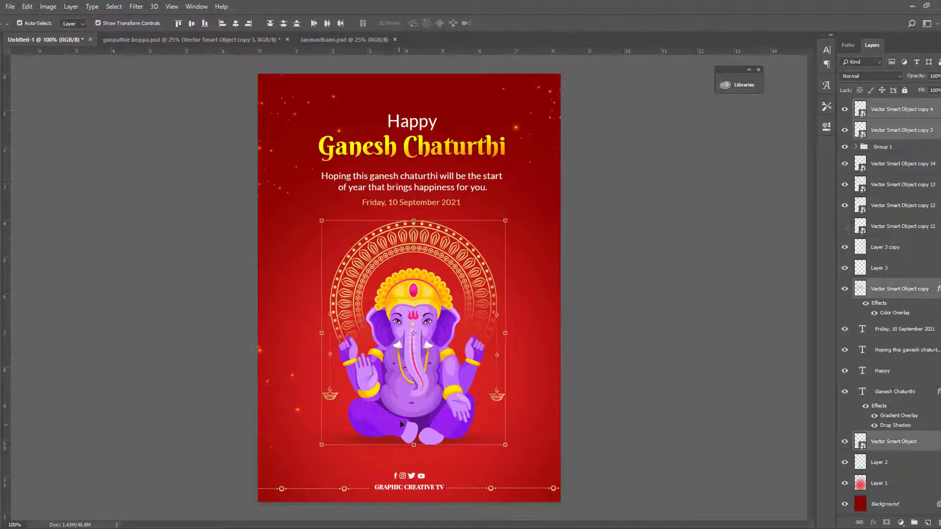
{"action": "left_click", "coordinate": [386, 443], "text": "shift"}
{"action": "key", "text": "Down"}
{"action": "key", "text": "Down"}
{"action": "key", "text": "Down"}
{"action": "key", "text": "Down"}
{"action": "key", "text": "Down"}
{"action": "key", "text": "Down"}
{"action": "key", "text": "Down"}
{"action": "key", "text": "Down"}
{"action": "key", "text": "Down"}
{"action": "key", "text": "Down"}
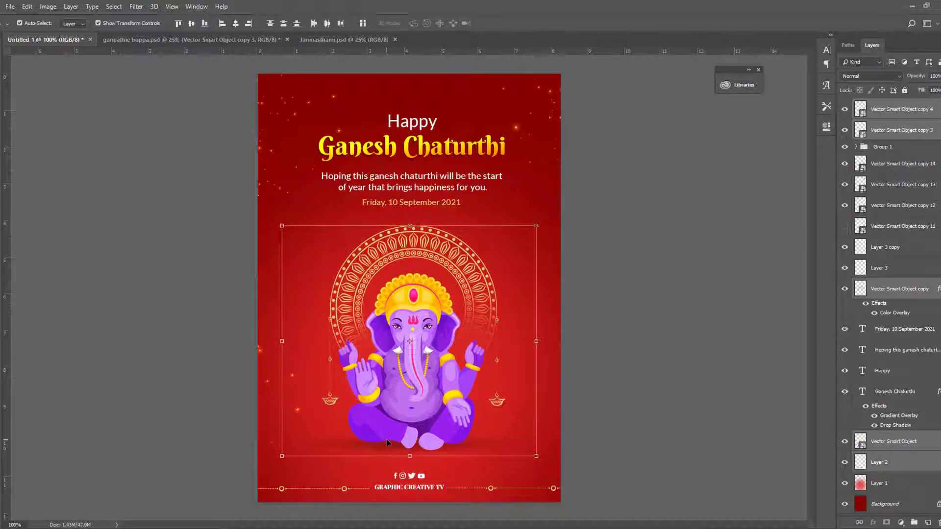
Step: Try recolouring the Ganesha illustration with Hue/Saturation, shifting the hue to negative values and to +36
{"action": "left_click", "coordinate": [484, 337]}
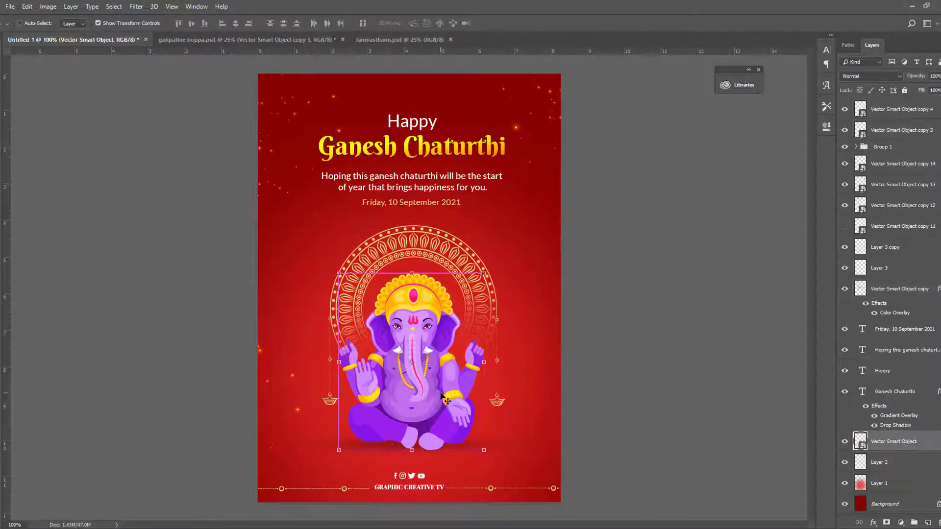
{"action": "key", "text": "ctrl+u"}
{"action": "mouse_move", "coordinate": [599, 216]}
{"action": "left_mouse_down"}
{"action": "mouse_move", "coordinate": [564, 210]}
{"action": "mouse_move", "coordinate": [637, 207]}
{"action": "mouse_move", "coordinate": [597, 206]}
{"action": "left_mouse_up"}
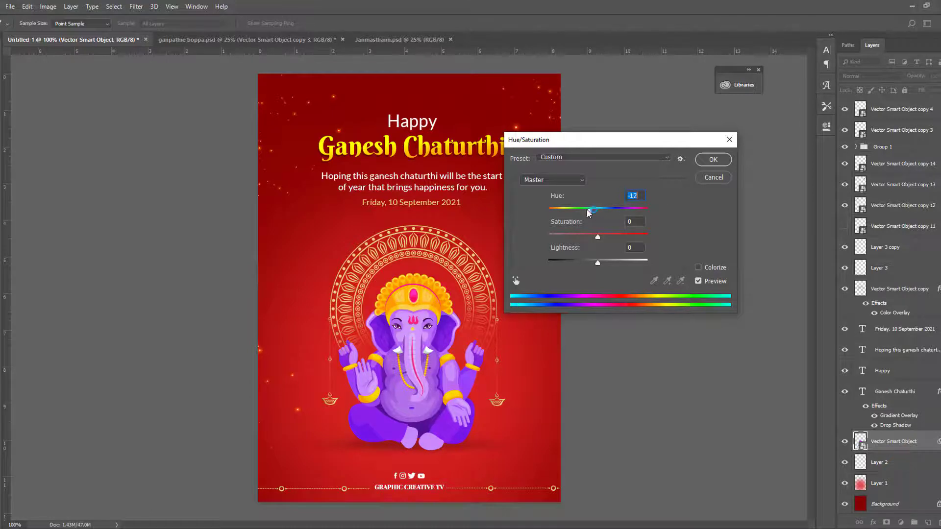
{"action": "left_click_drag", "start_coordinate": [596, 210], "coordinate": [617, 212]}
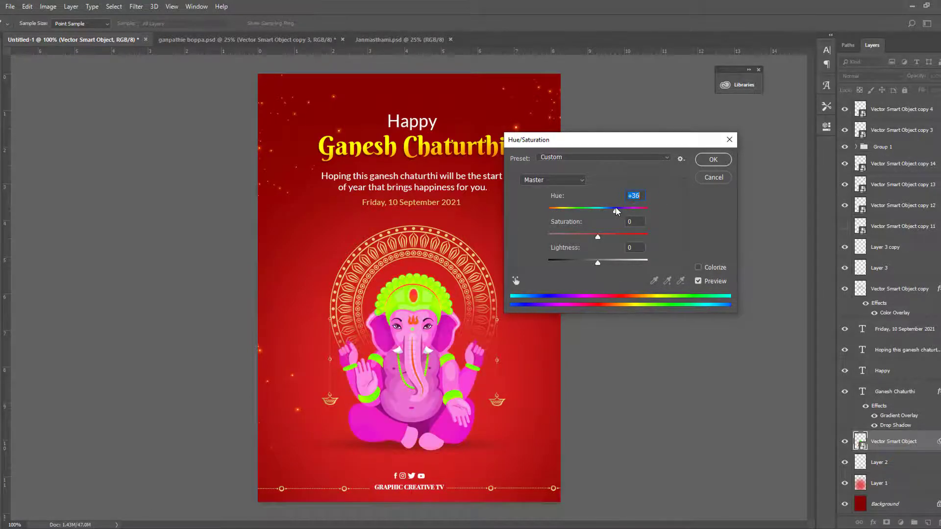
{"action": "left_click", "coordinate": [713, 178]}
{"action": "left_click", "coordinate": [662, 338]}
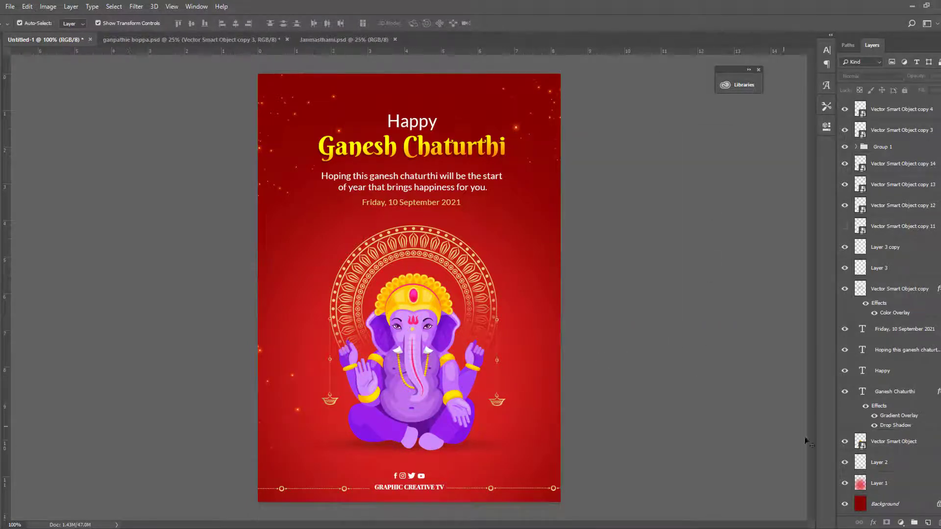
Step: Add a new layer directly above Layer 1 and set the foreground colour to white
{"action": "left_click", "coordinate": [882, 485]}
{"action": "key", "text": "ctrl+shift+n"}
{"action": "key", "text": "Return"}
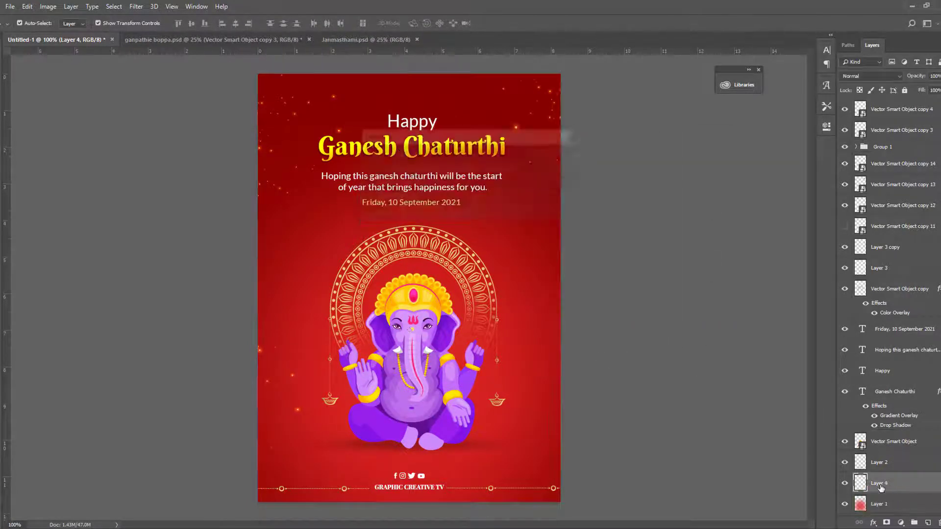
{"action": "key", "text": "b"}
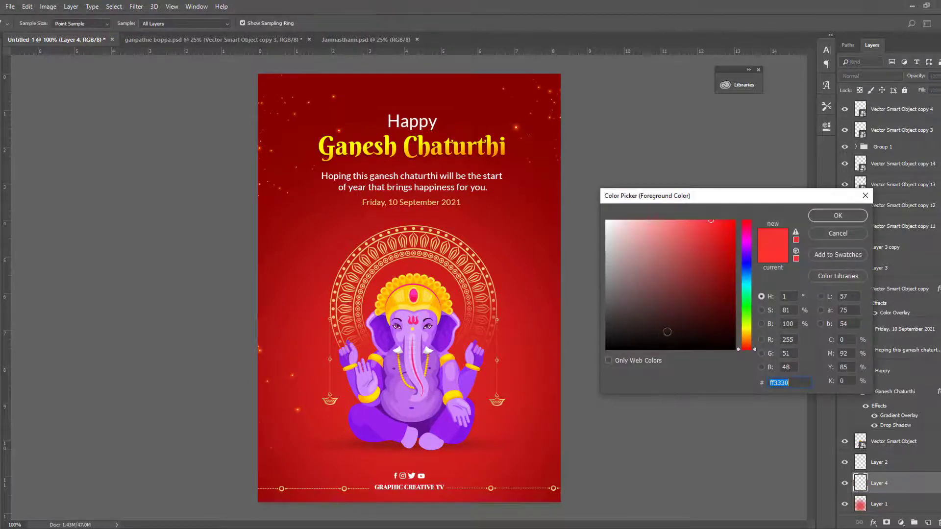
{"action": "left_click", "coordinate": [835, 216]}
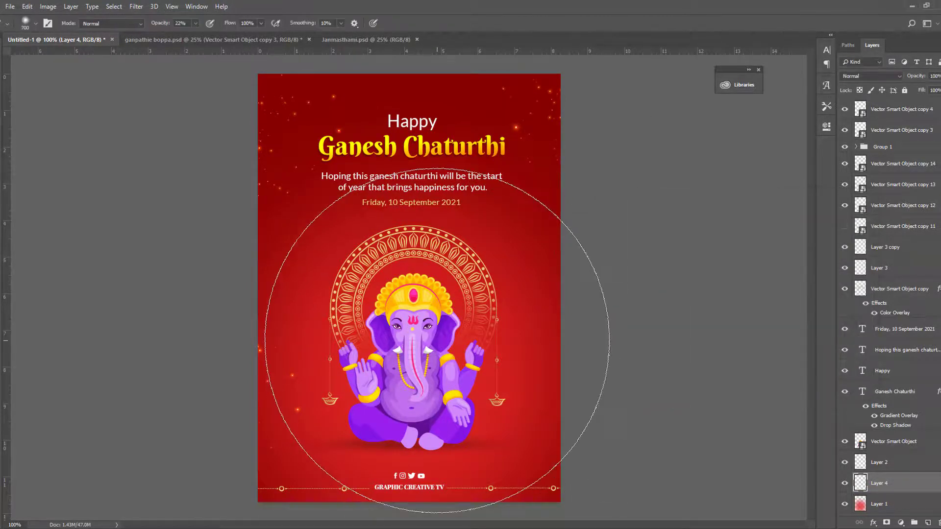
Step: Paint a soft white glow behind Ganesha's head on the new layer with a 300 px brush at 22% opacity
{"action": "key", "text": "bracketleft"}
{"action": "key", "text": "bracketleft"}
{"action": "key", "text": "bracketleft"}
{"action": "key", "text": "bracketleft"}
{"action": "key", "text": "bracketleft"}
{"action": "key", "text": "bracketleft"}
{"action": "left_click", "coordinate": [408, 301]}
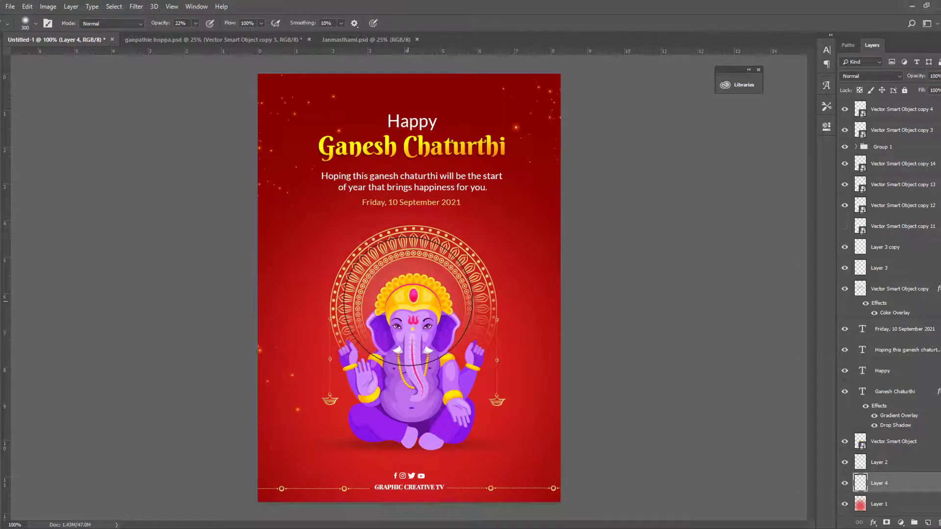
{"action": "left_click", "coordinate": [410, 297]}
{"action": "left_click", "coordinate": [412, 294]}
{"action": "key", "text": "v"}
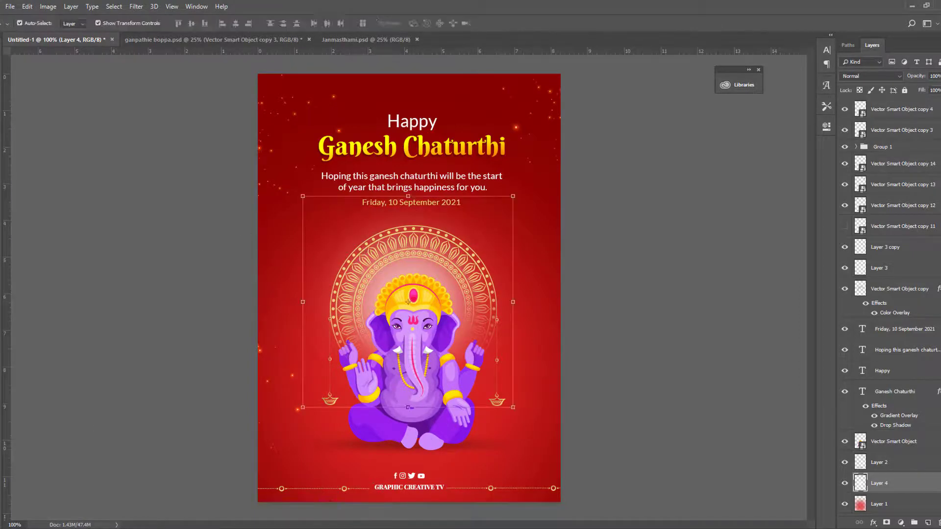
Step: Try blend modes such as Linear Burn, Saturation, Luminosity and Pin Light on the white glow layer
{"action": "scroll", "coordinate": [868, 72], "scroll_direction": "down", "scroll_amount": 12}
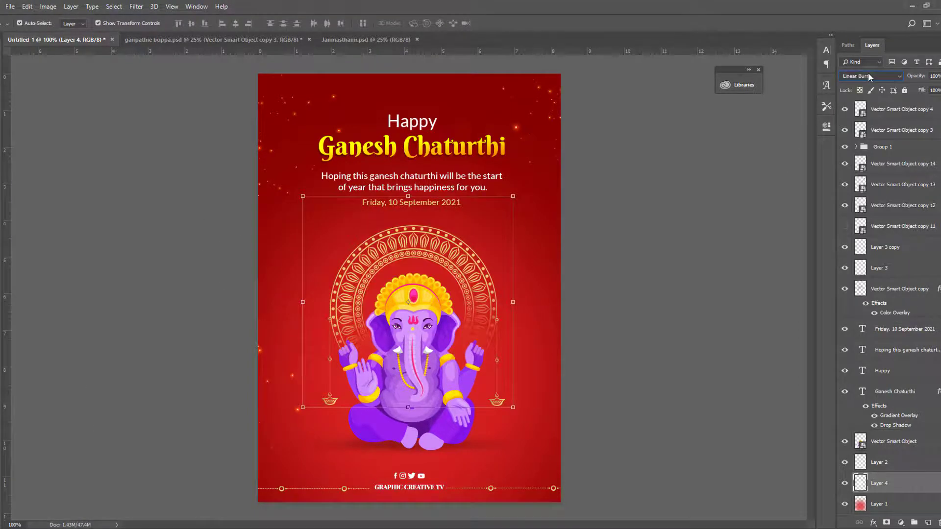
{"action": "scroll", "coordinate": [868, 76], "scroll_direction": "down", "scroll_amount": 10}
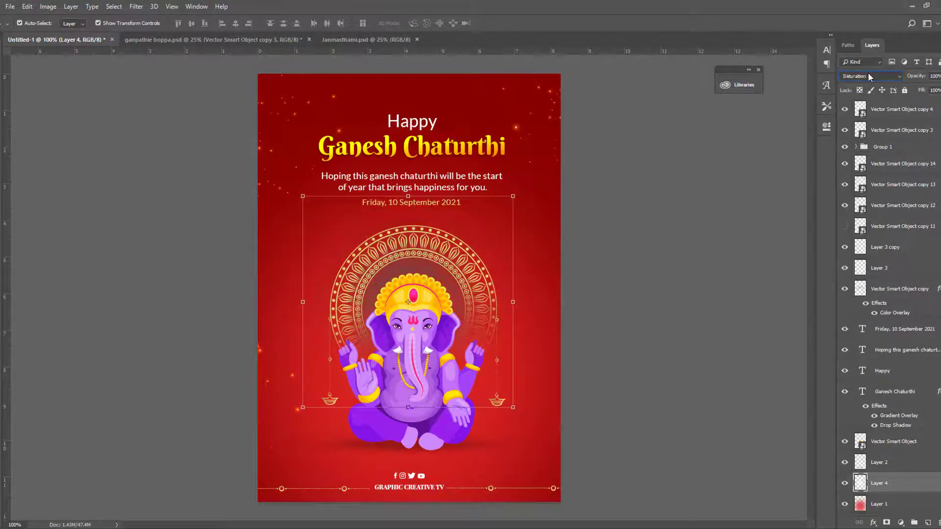
{"action": "scroll", "coordinate": [868, 76], "scroll_direction": "down", "scroll_amount": 2}
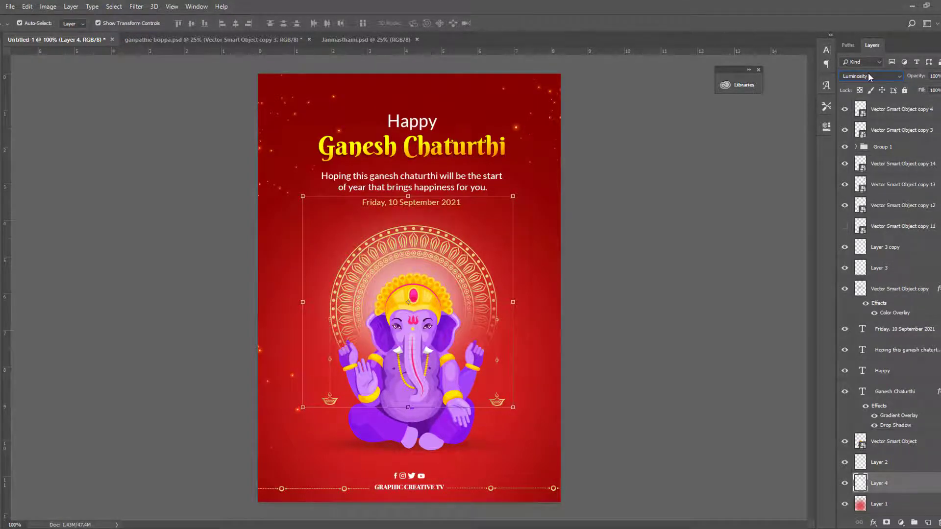
{"action": "scroll", "coordinate": [868, 75], "scroll_direction": "up", "scroll_amount": 1}
{"action": "scroll", "coordinate": [869, 77], "scroll_direction": "up", "scroll_amount": 3}
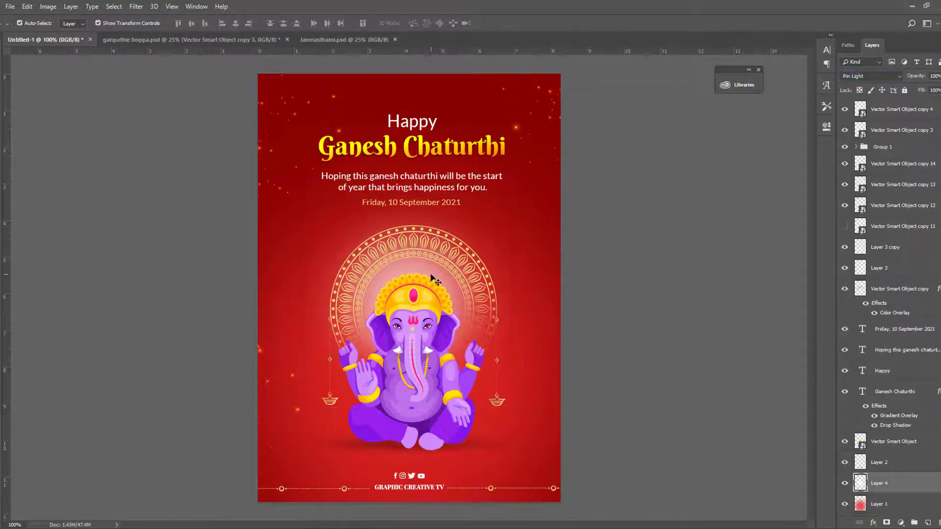
Step: Delete the white glow layer and set the foreground colour to yellow #ffff00
{"action": "key", "text": "Delete"}
{"action": "key", "text": "i"}
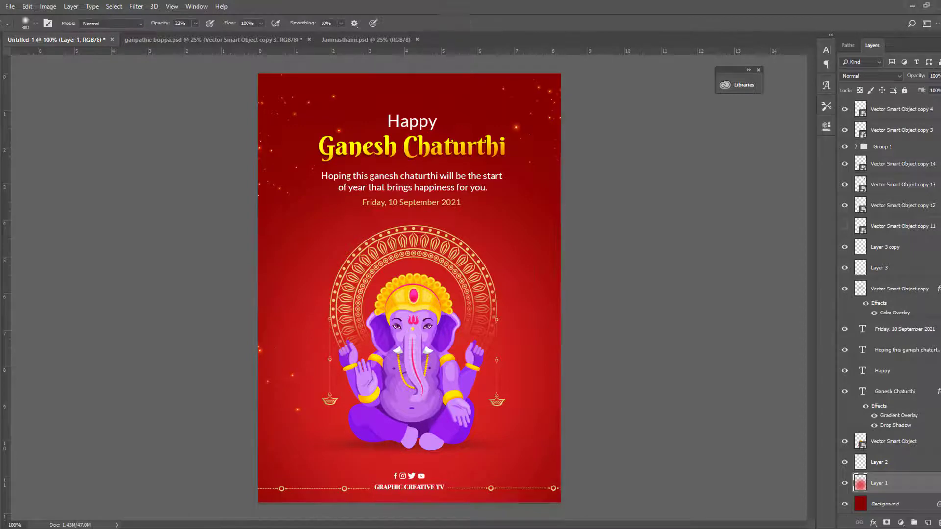
{"action": "left_click", "coordinate": [411, 135]}
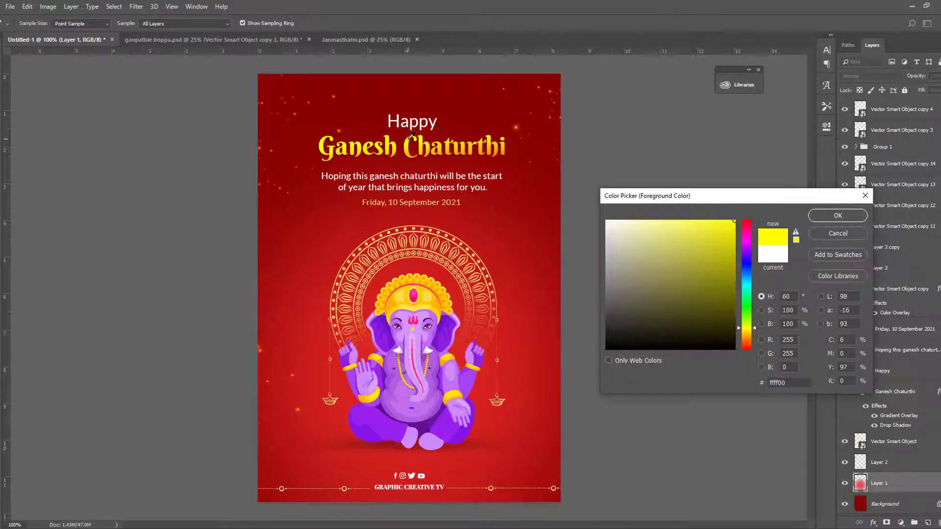
{"action": "left_click", "coordinate": [821, 218]}
Step: Build up a soft yellow glow behind Ganesha's head directly on Layer 1 with the 300 px brush at 22% opacity
{"action": "key", "text": "b"}
{"action": "left_click", "coordinate": [410, 303]}
{"action": "left_click", "coordinate": [411, 307]}
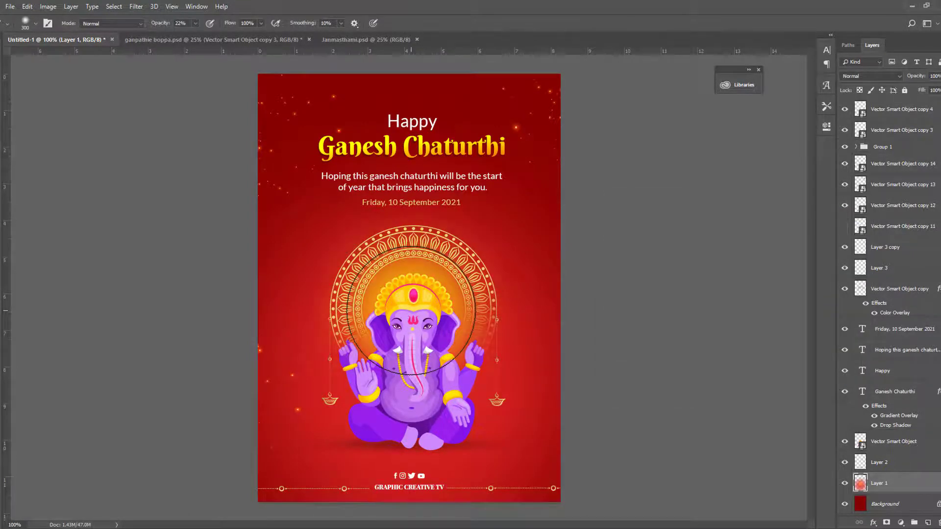
{"action": "left_click", "coordinate": [411, 311]}
{"action": "left_click", "coordinate": [411, 310]}
{"action": "left_click", "coordinate": [409, 310]}
{"action": "left_click", "coordinate": [412, 311]}
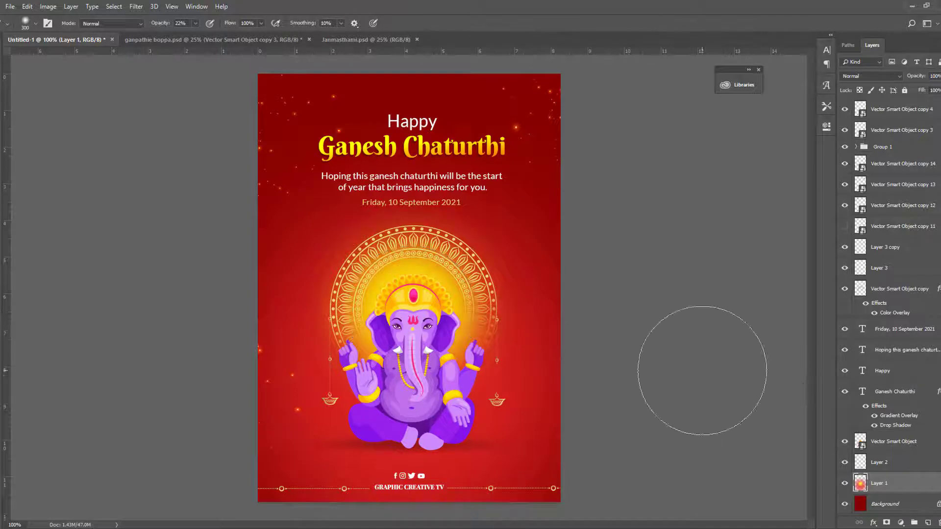
Step: Try blend modes on Layer 1, passing Color Dodge and settling on Linear Dodge (Add)
{"action": "left_click", "coordinate": [887, 77]}
{"action": "left_click", "coordinate": [888, 78]}
{"action": "scroll", "coordinate": [886, 77], "scroll_direction": "down", "scroll_amount": 8}
{"action": "scroll", "coordinate": [886, 77], "scroll_direction": "down", "scroll_amount": 1}
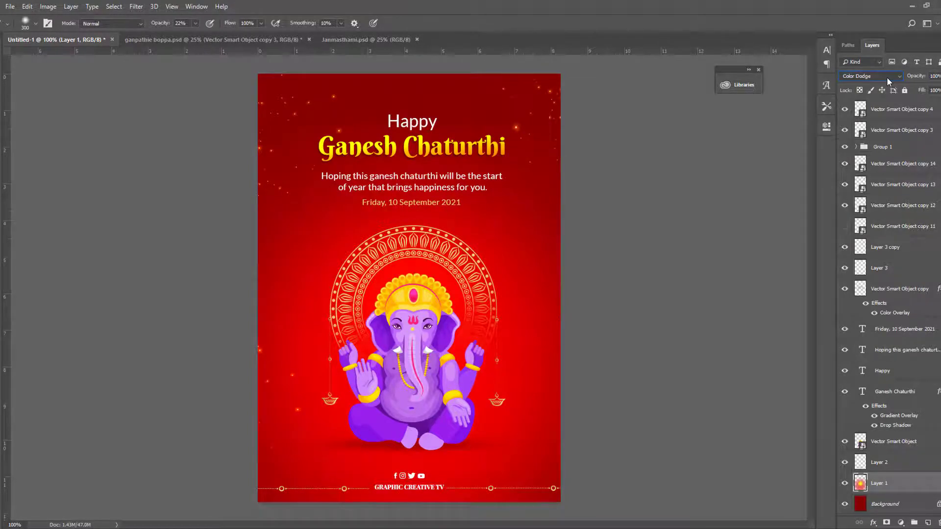
{"action": "scroll", "coordinate": [886, 77], "scroll_direction": "down", "scroll_amount": 1}
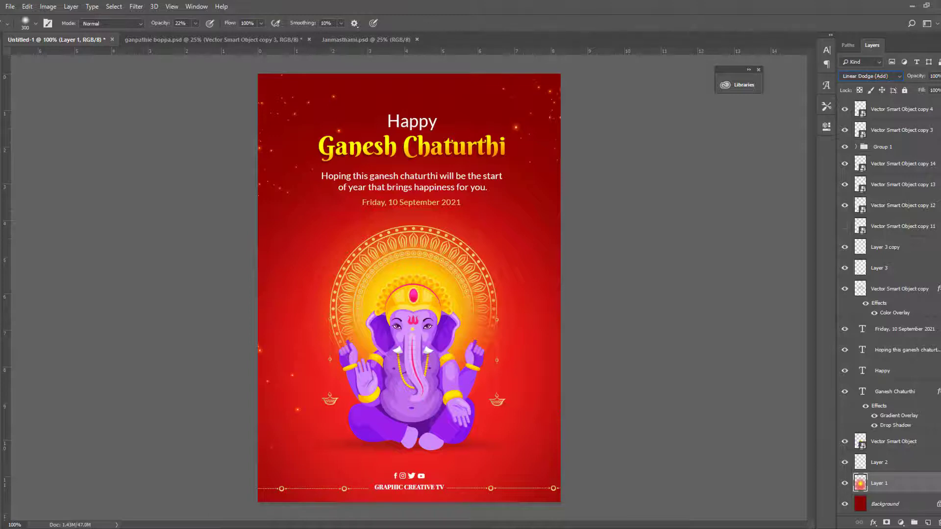
Step: Erase the red glow along the poster's lower edge on Layer 1 with a 700 px eraser
{"action": "key", "text": "e"}
{"action": "key", "text": "bracketright"}
{"action": "key", "text": "bracketright"}
{"action": "key", "text": "bracketright"}
{"action": "key", "text": "bracketright"}
{"action": "key", "text": "bracketright"}
{"action": "key", "text": "bracketright"}
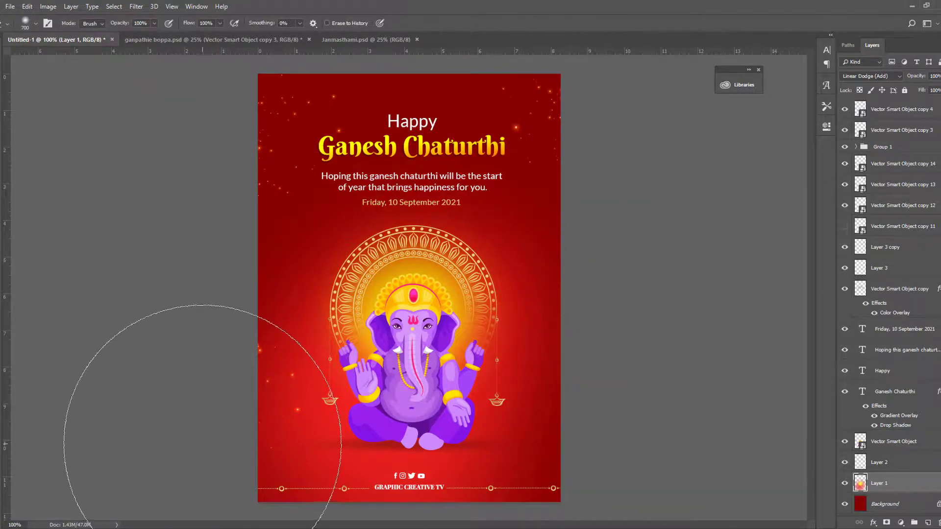
{"action": "left_click_drag", "start_coordinate": [189, 522], "coordinate": [563, 524]}
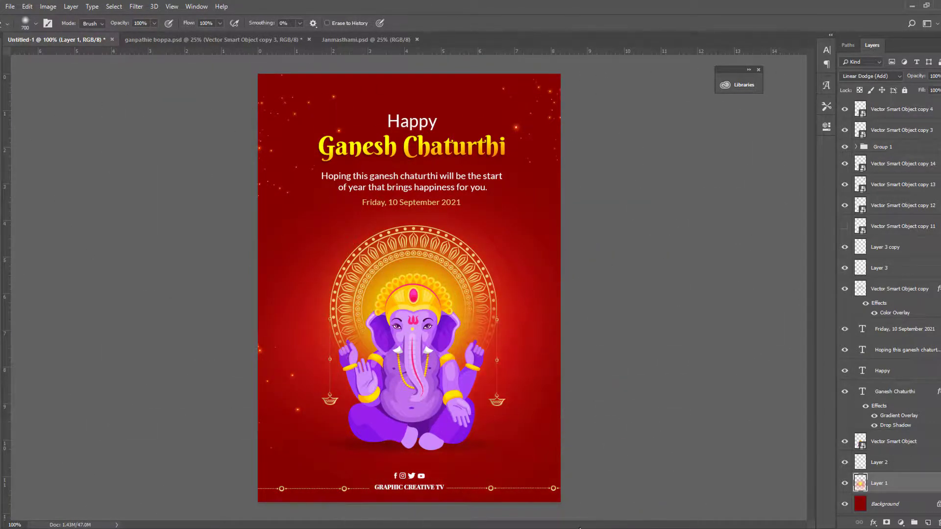
Step: Undo the erasing, blend mode changes and yellow glow on Layer 1, back past the deletion of the white glow layer
{"action": "key", "text": "ctrl+z"}
{"action": "key", "text": "ctrl+shift+z"}
{"action": "key", "text": "ctrl+z"}
{"action": "key", "text": "ctrl+z"}
{"action": "key", "text": "ctrl+alt+z"}
{"action": "key", "text": "ctrl+alt+z"}
{"action": "key", "text": "ctrl+alt+z"}
{"action": "key", "text": "ctrl+alt+z"}
{"action": "key", "text": "ctrl+alt+z"}
{"action": "key", "text": "ctrl+alt+z"}
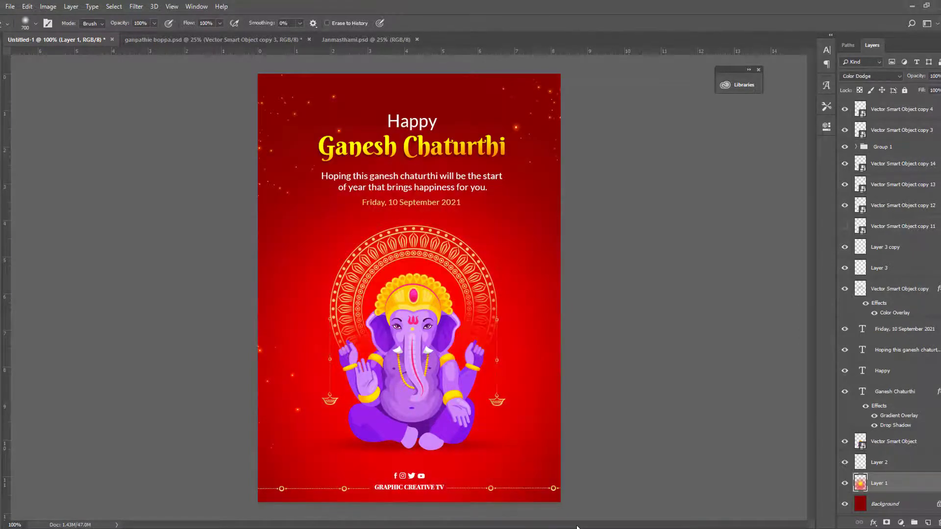
{"action": "key", "text": "ctrl+alt+z"}
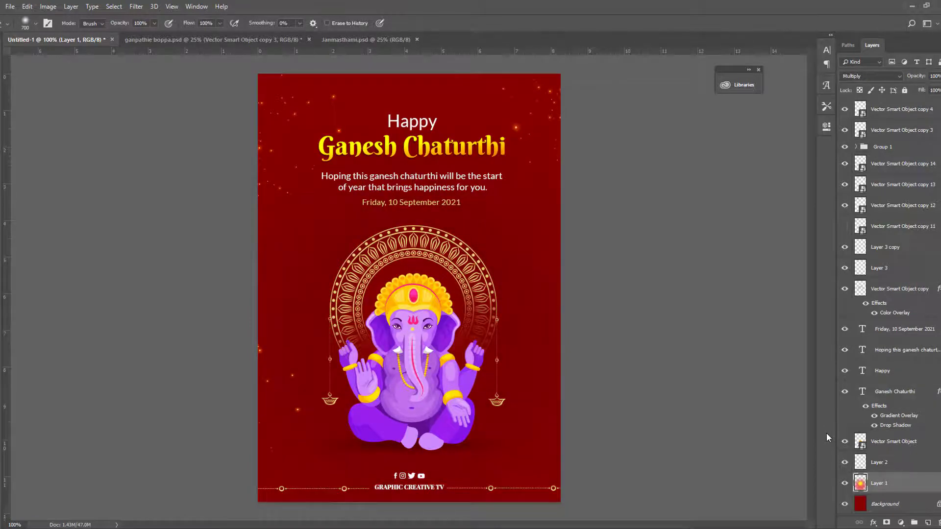
{"action": "key", "text": "ctrl+alt+z"}
{"action": "key", "text": "ctrl+alt+z"}
{"action": "key", "text": "ctrl+alt+z"}
{"action": "key", "text": "ctrl+alt+z"}
{"action": "key", "text": "ctrl+alt+z"}
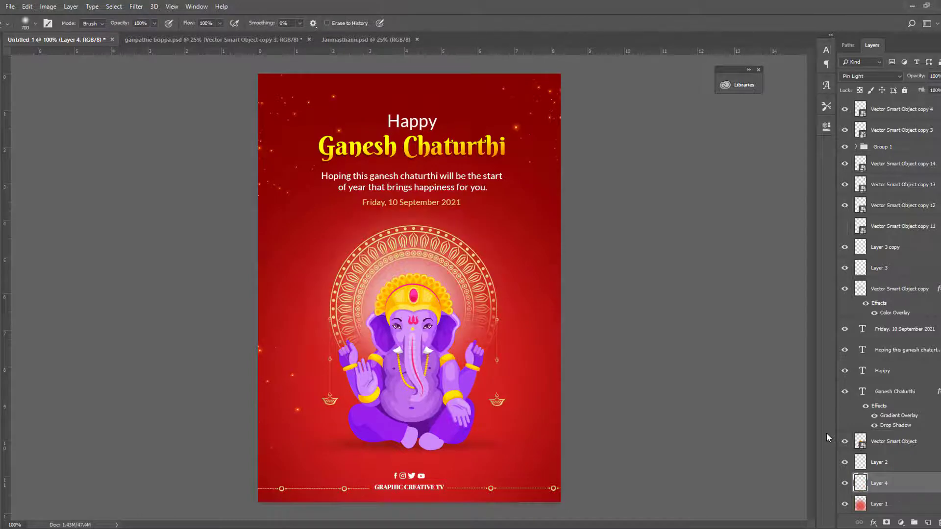
Step: Step back through the white glow layer's blend mode changes to Overlay
{"action": "key", "text": "ctrl+alt+z"}
{"action": "key", "text": "ctrl+alt+z"}
{"action": "key", "text": "ctrl+alt+z"}
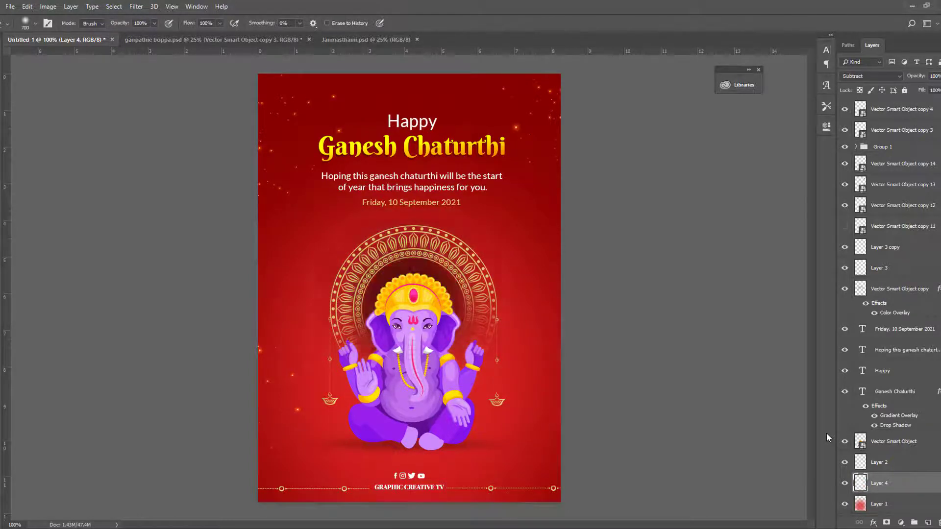
{"action": "key", "text": "ctrl+alt+z"}
{"action": "key", "text": "ctrl+alt+z"}
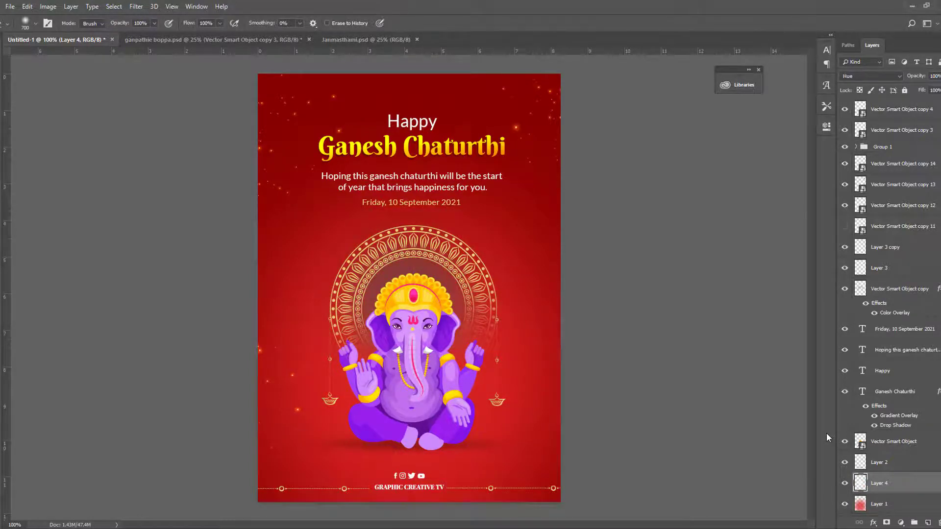
{"action": "key", "text": "ctrl+alt+z"}
{"action": "key", "text": "ctrl+alt+z"}
{"action": "key", "text": "ctrl+alt+z"}
{"action": "key", "text": "ctrl+alt+z"}
{"action": "key", "text": "ctrl+alt+z"}
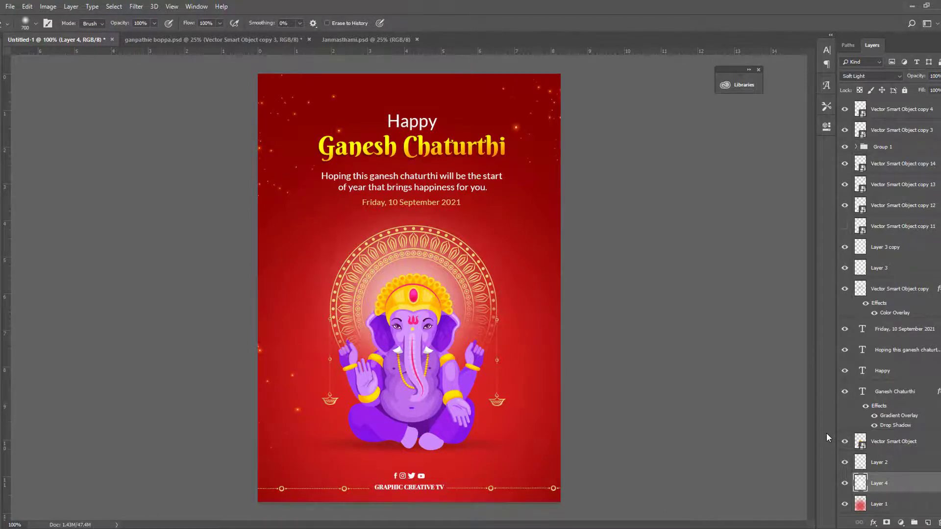
{"action": "key", "text": "ctrl+alt+z"}
Step: Replace the white glow layer with a new layer above Layer 1 and paint a soft yellow glow behind Ganesha's head
{"action": "key", "text": "v"}
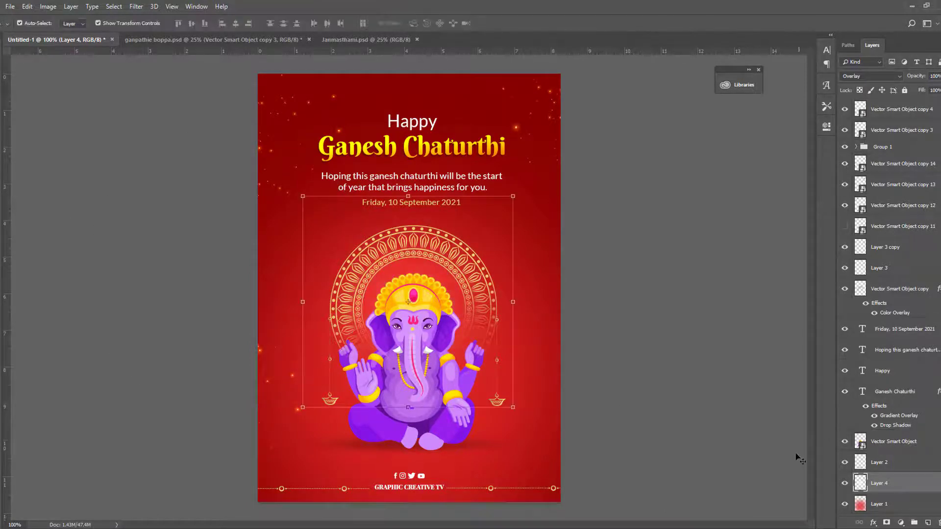
{"action": "key", "text": "Delete"}
{"action": "key", "text": "ctrl+alt+z"}
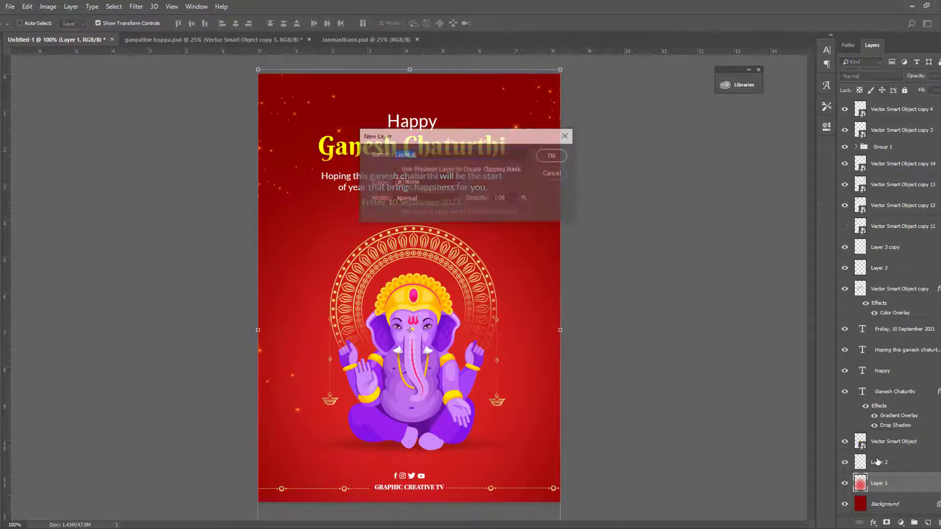
{"action": "key", "text": "b"}
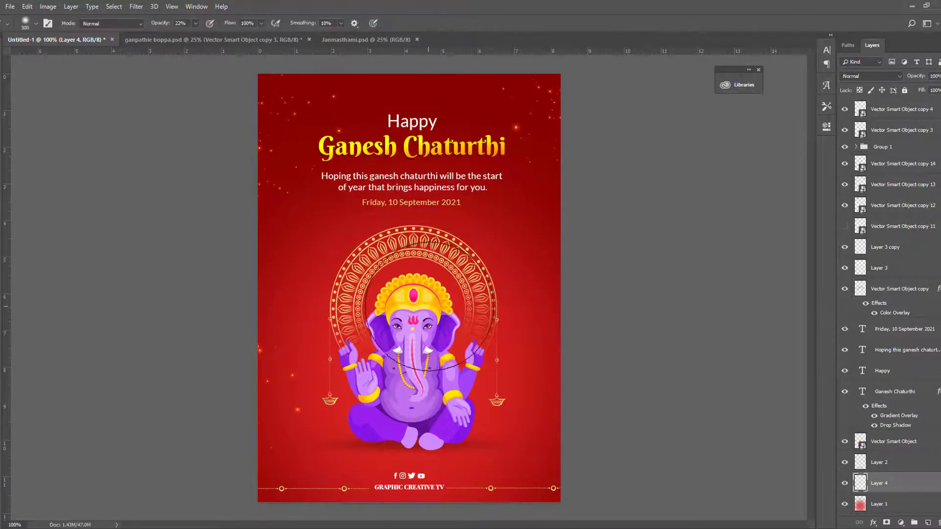
{"action": "left_click_drag", "start_coordinate": [410, 308], "coordinate": [414, 308]}
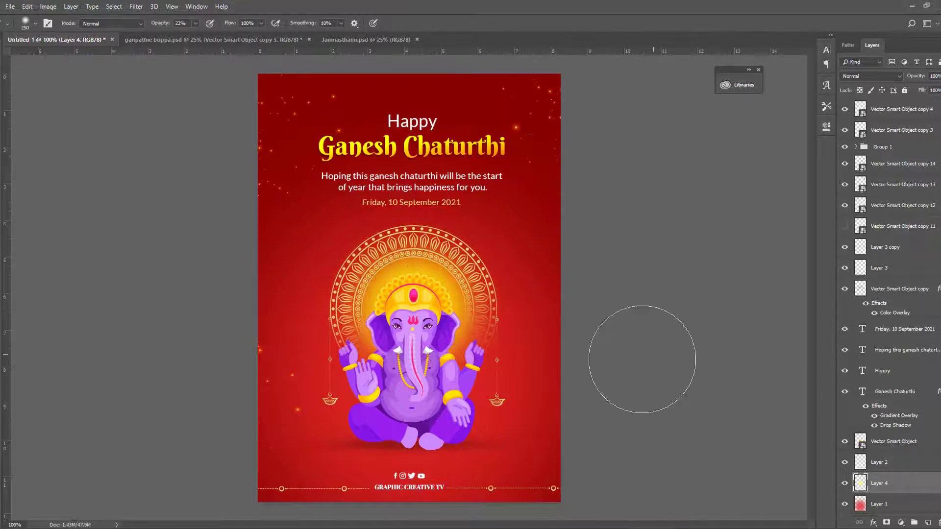
Step: Compare blend modes on the yellow glow layer and set it to Hard Mix
{"action": "key", "text": "v"}
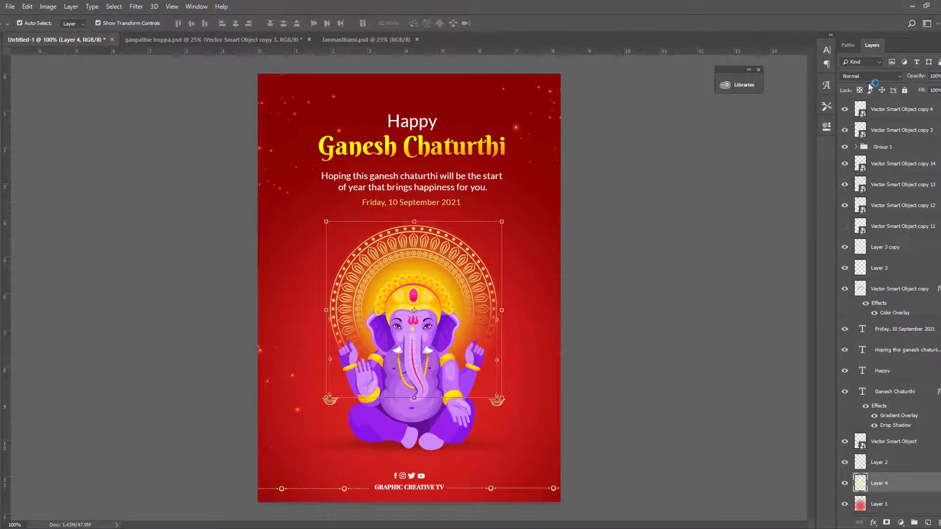
{"action": "scroll", "coordinate": [868, 78], "scroll_direction": "down", "scroll_amount": 9}
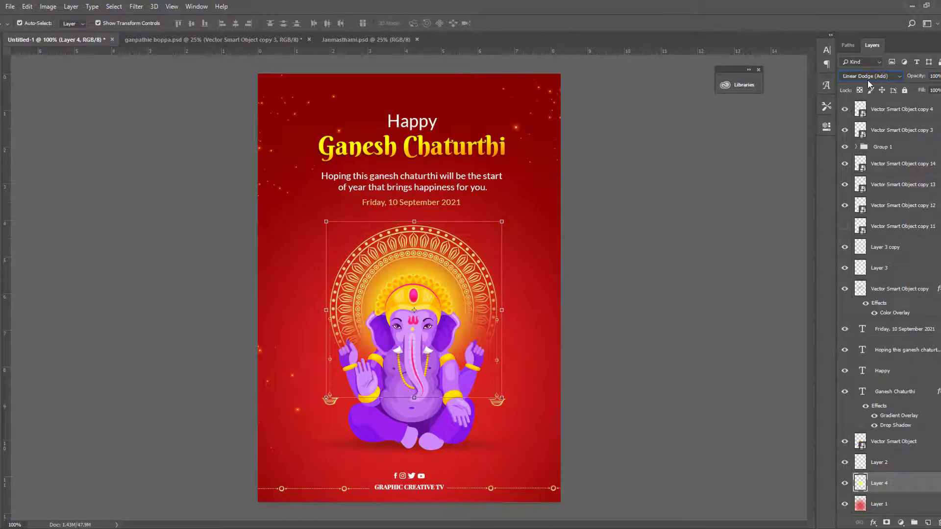
{"action": "scroll", "coordinate": [868, 78], "scroll_direction": "down", "scroll_amount": 16}
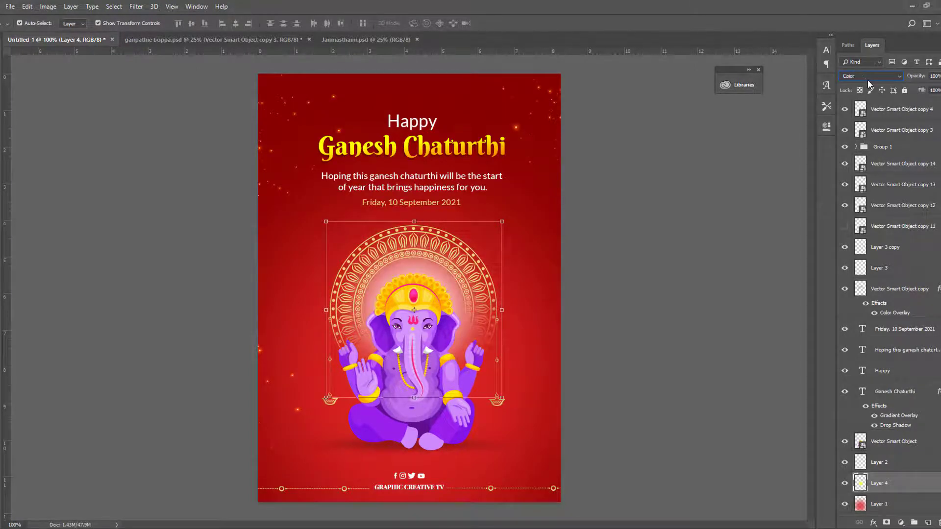
{"action": "scroll", "coordinate": [867, 80], "scroll_direction": "up", "scroll_amount": 7}
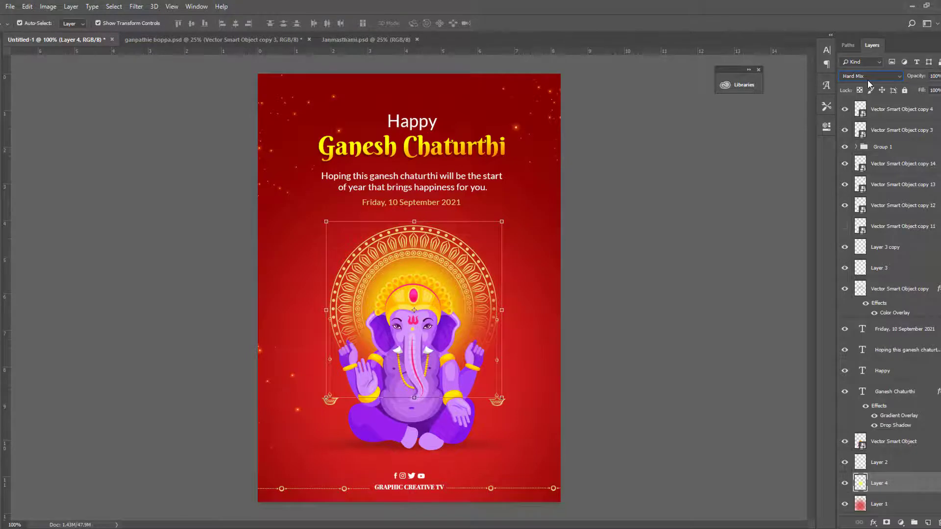
Step: Scale the yellow glow down slightly so it sits inside the mandala, and deselect it
{"action": "mouse_move", "coordinate": [501, 222]}
{"action": "left_mouse_down"}
{"action": "mouse_move", "coordinate": [518, 215]}
{"action": "mouse_move", "coordinate": [495, 234]}
{"action": "left_mouse_up"}
{"action": "key", "text": "Return"}
{"action": "left_click", "coordinate": [632, 287]}
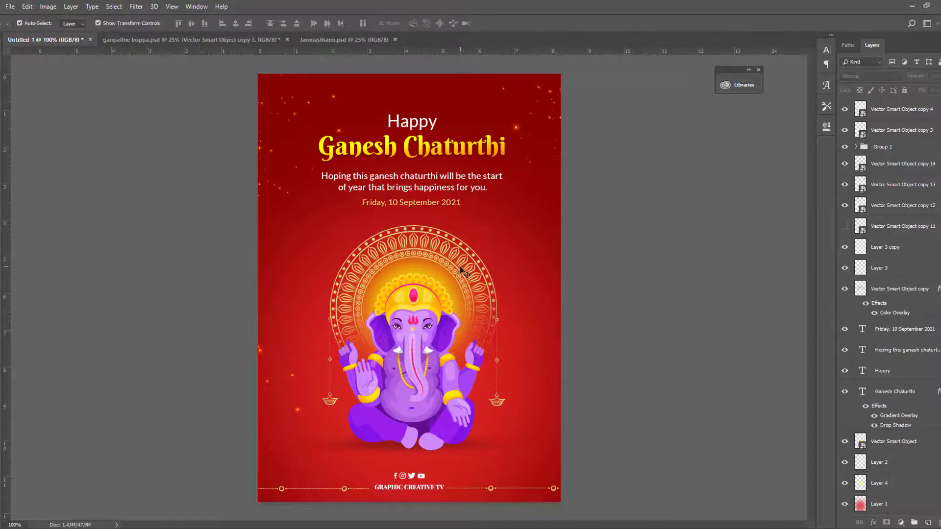
Step: Try a Gradient Overlay on the mandala in addition to its Color Overlay, and hide the gradient effect
{"action": "left_click", "coordinate": [463, 247]}
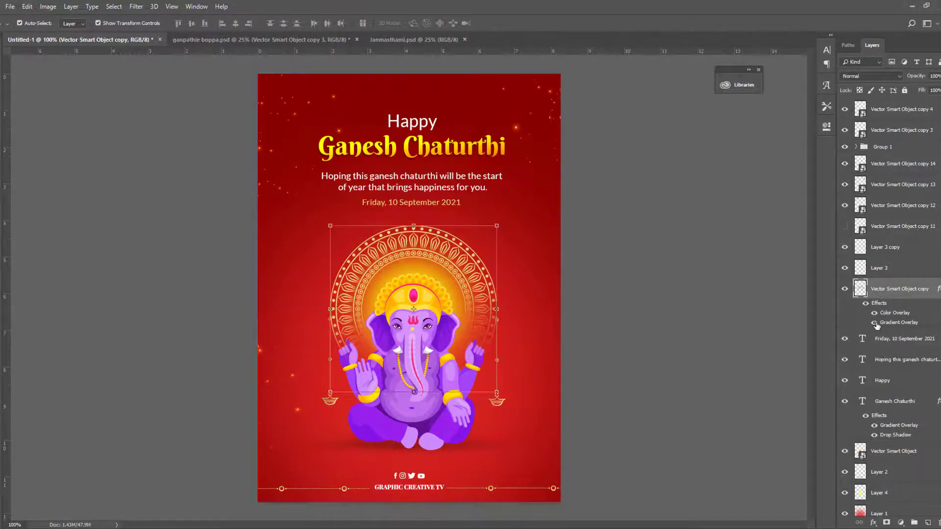
{"action": "left_click", "coordinate": [712, 352]}
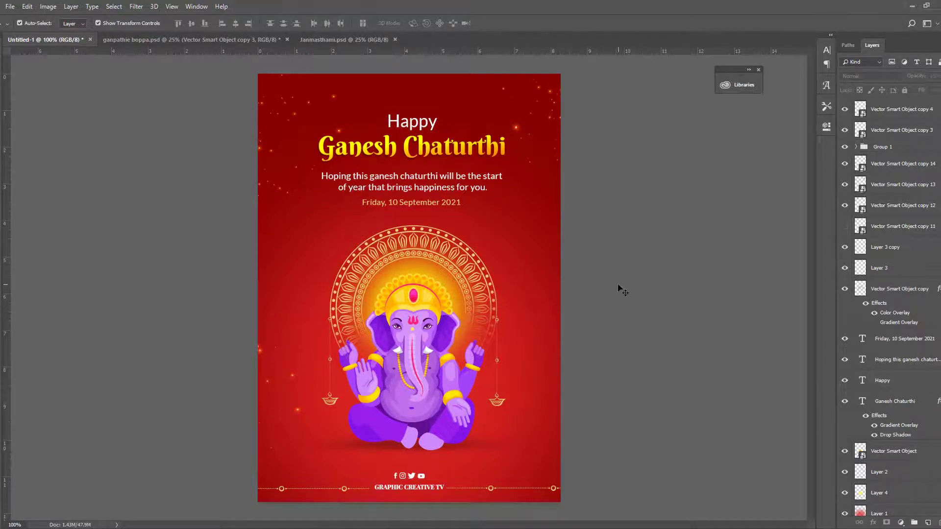
Step: Show the poster in full screen mode on a black background
{"action": "key", "text": "f"}
{"action": "key", "text": "f"}
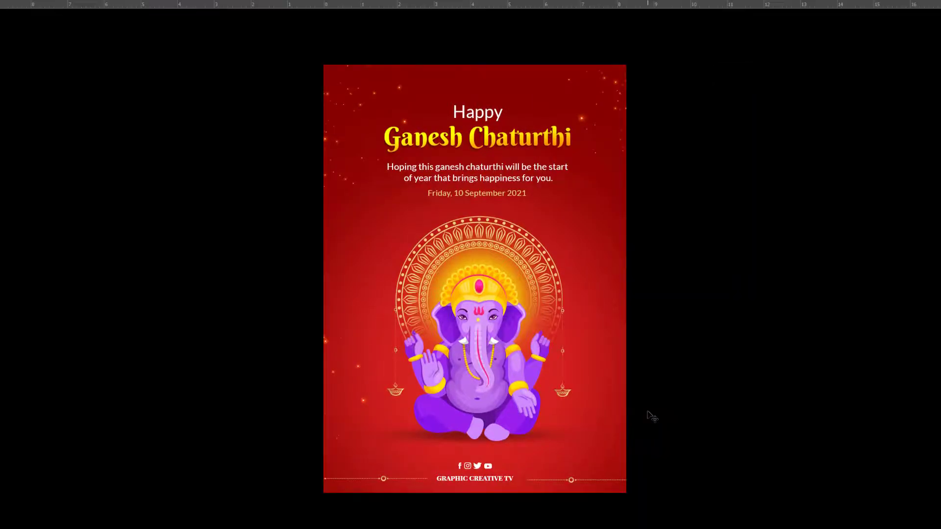
Step: Inspect the poster up close and as a whole in full screen mode, and return to the standard screen mode
{"action": "key", "text": "ctrl+o"}
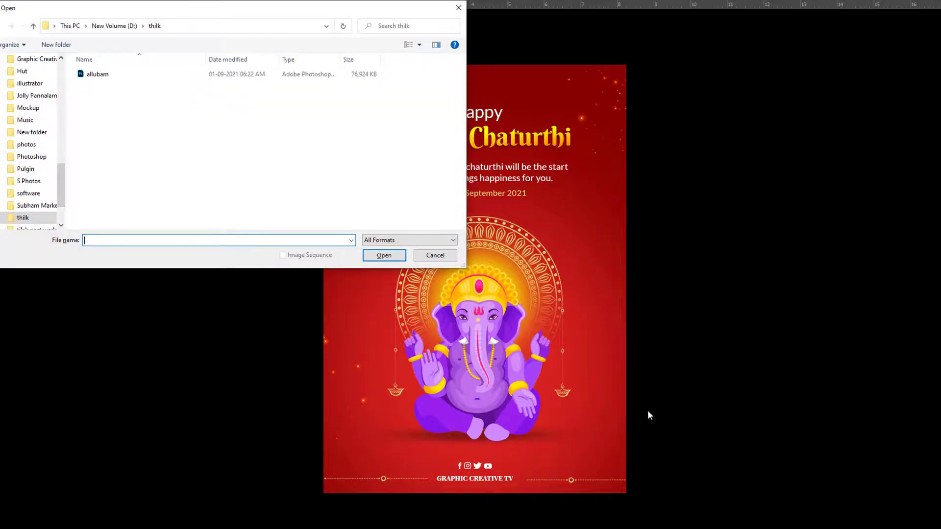
{"action": "left_click", "coordinate": [436, 254]}
{"action": "key", "text": "ctrl+plus"}
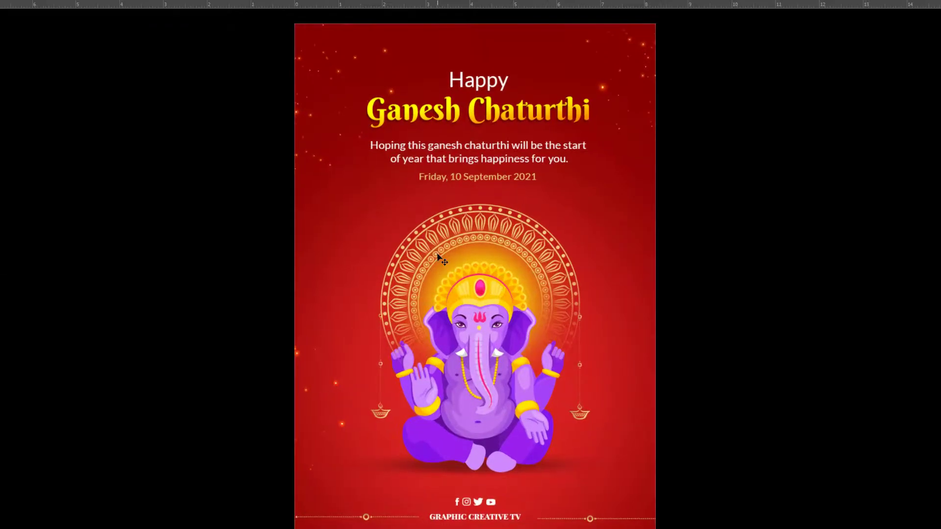
{"action": "key", "text": "ctrl+plus"}
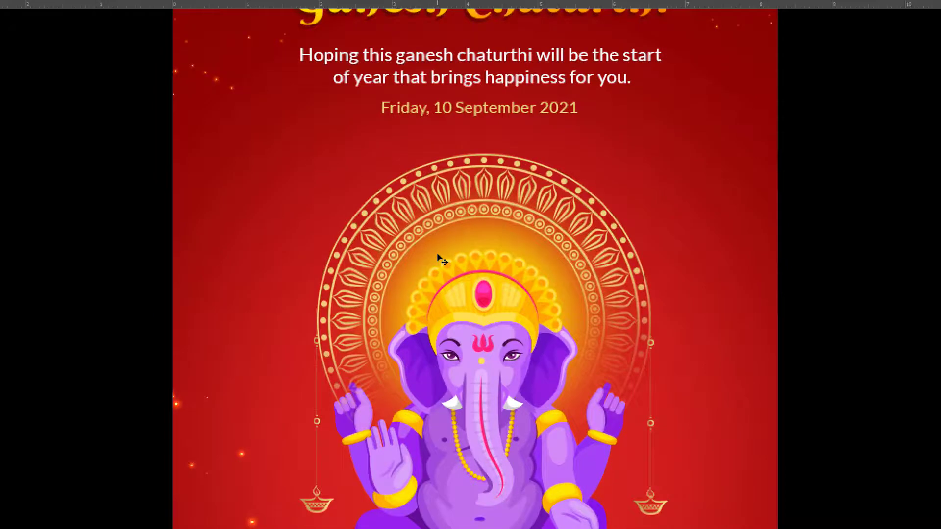
{"action": "key", "text": "ctrl+minus"}
{"action": "key", "text": "ctrl+minus"}
{"action": "key", "text": "ctrl+minus"}
{"action": "key", "text": "ctrl+plus"}
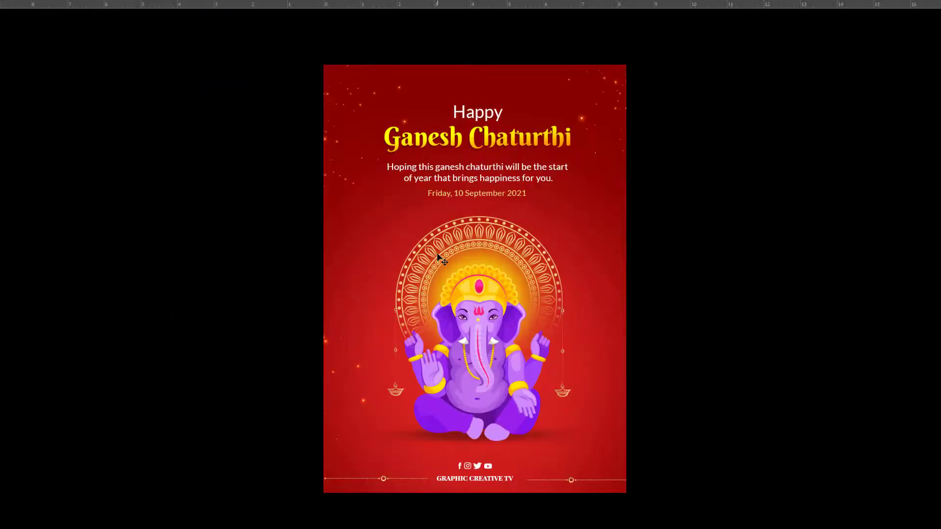
{"action": "key", "text": "f"}
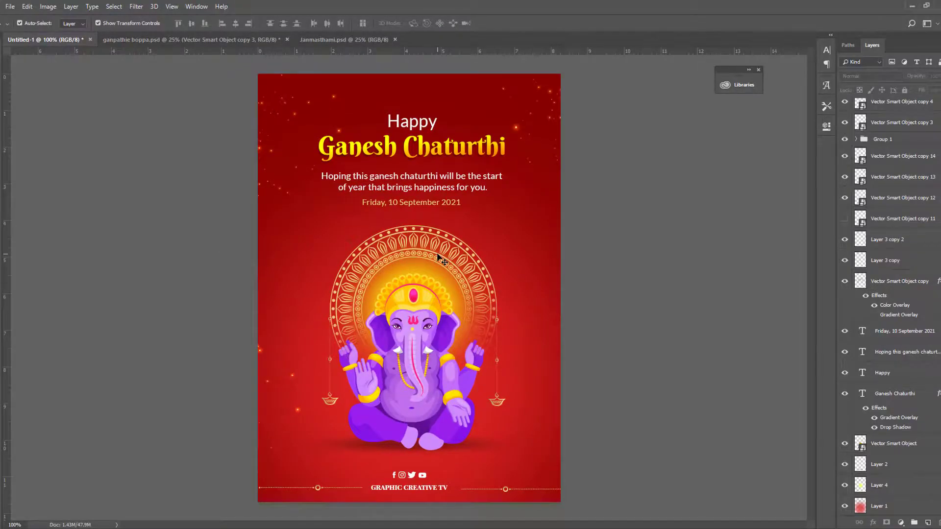
Step: Check the poster's image size in pixels, centimeters and millimeters, and close the Image Size dialog without applying anything
{"action": "key", "text": "ctrl+alt+i"}
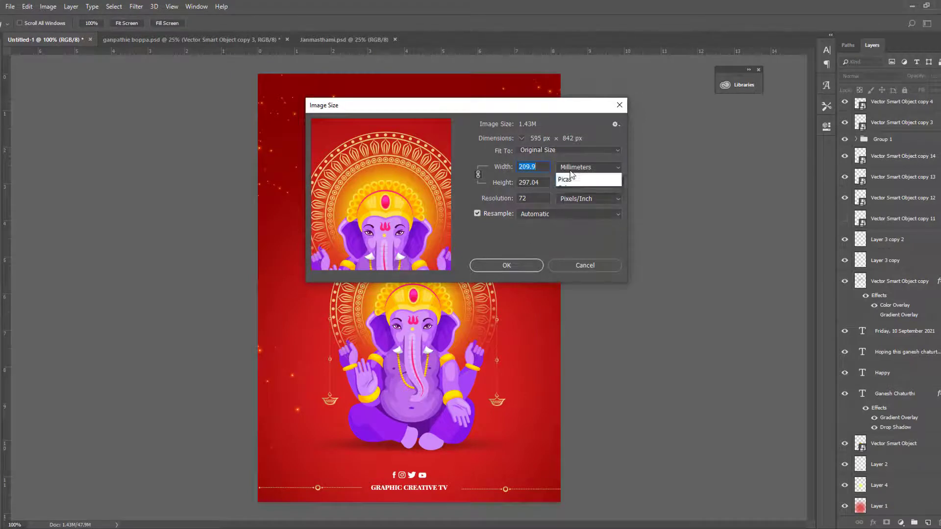
{"action": "left_click", "coordinate": [588, 167]}
{"action": "left_click", "coordinate": [567, 188]}
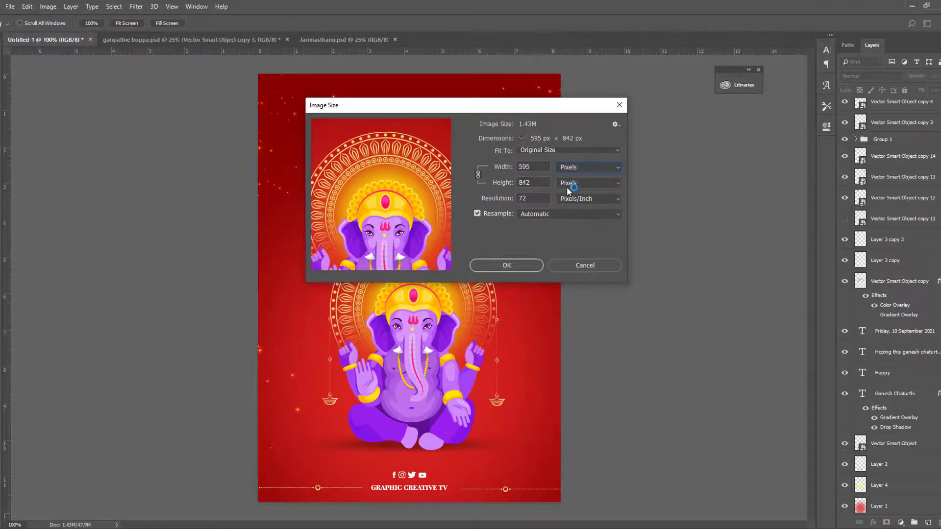
{"action": "left_click", "coordinate": [590, 166]}
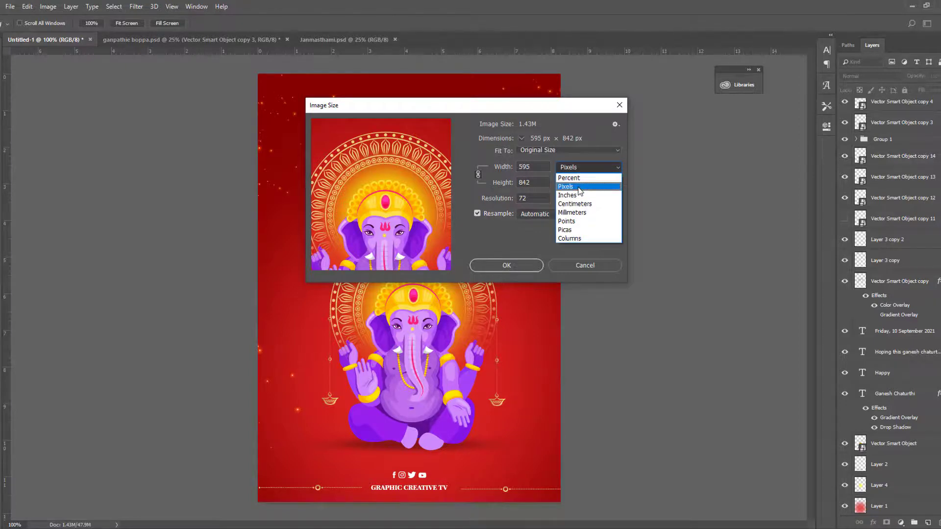
{"action": "left_click", "coordinate": [575, 204]}
{"action": "left_click", "coordinate": [591, 169]}
{"action": "left_click", "coordinate": [575, 213]}
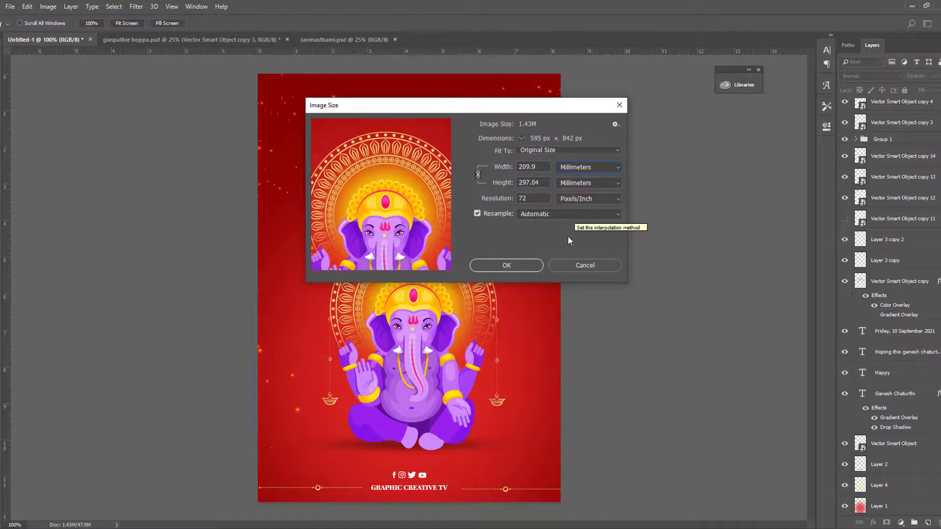
{"action": "left_click", "coordinate": [571, 264]}
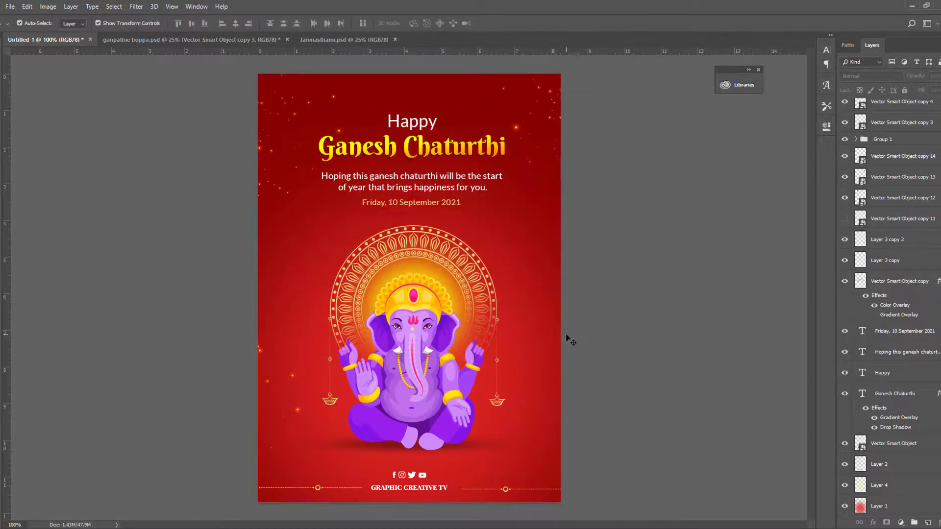
Step: Center the "Ganesh Chaturthi" headline horizontally on the canvas and clear the selection
{"action": "left_click", "coordinate": [445, 155]}
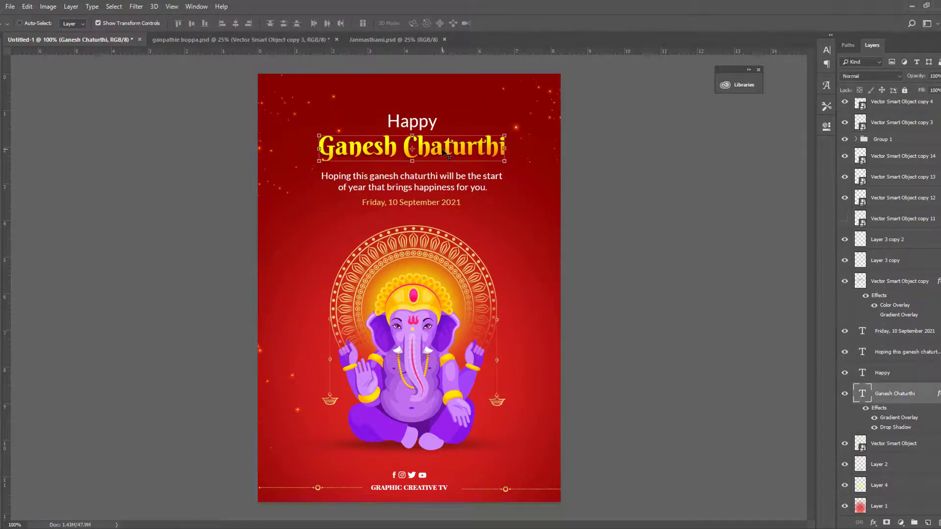
{"action": "key", "text": "ctrl+a"}
{"action": "left_click", "coordinate": [239, 23]}
{"action": "key", "text": "ctrl+d"}
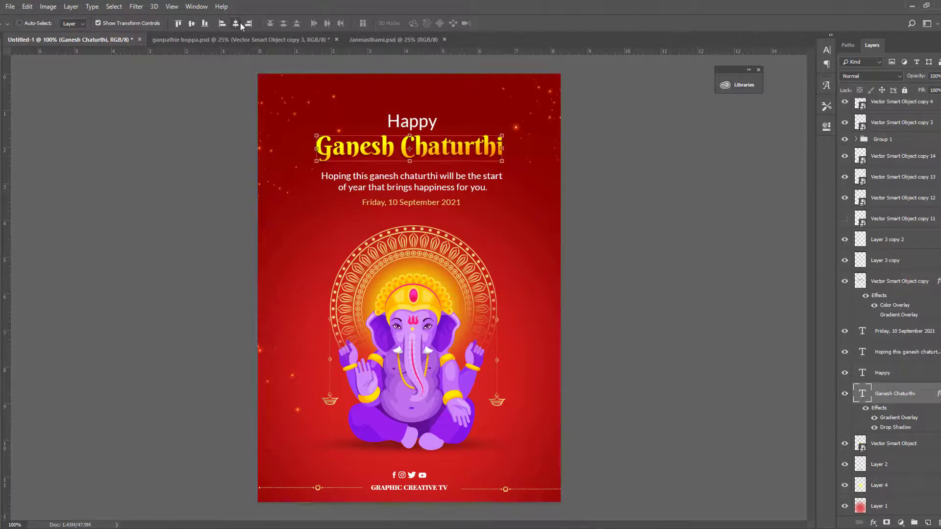
Step: Group the Ganesha, its shadow, the yellow glow, the mandala and both hanging diyas
{"action": "left_click", "coordinate": [450, 285]}
{"action": "left_click", "coordinate": [450, 286], "text": "shift"}
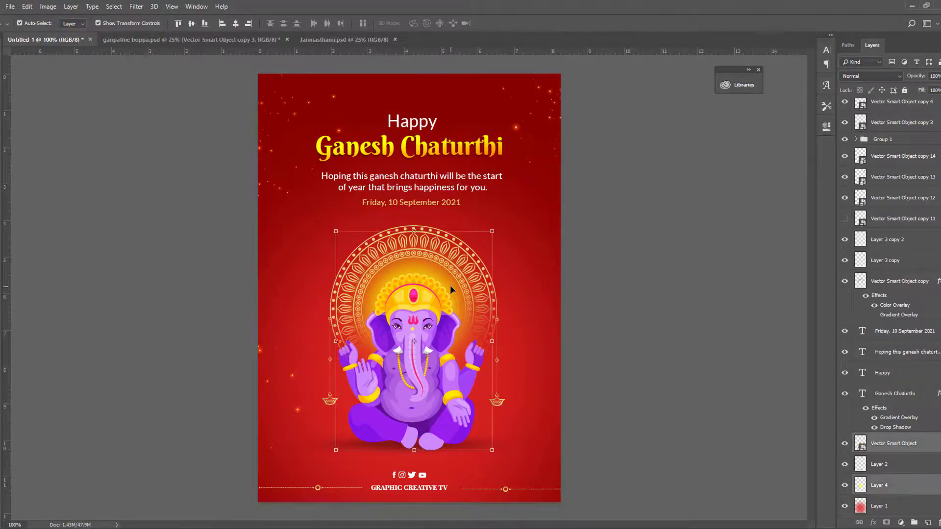
{"action": "left_click", "coordinate": [480, 264], "text": "shift"}
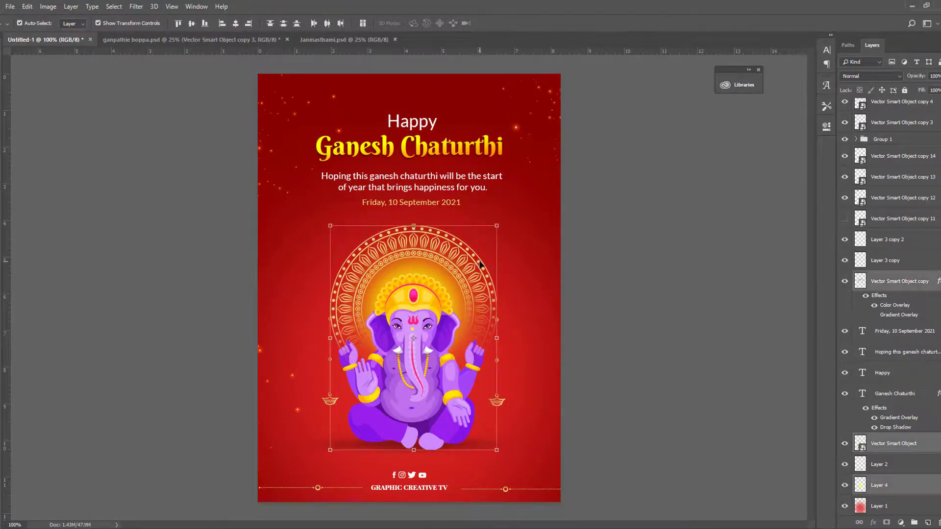
{"action": "left_click", "coordinate": [337, 401], "text": "shift"}
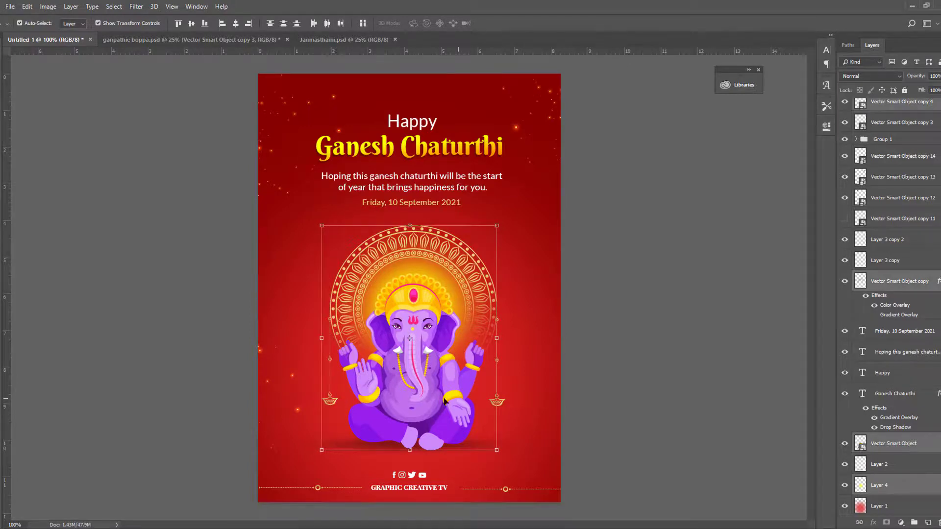
{"action": "left_click", "coordinate": [492, 402], "text": "shift"}
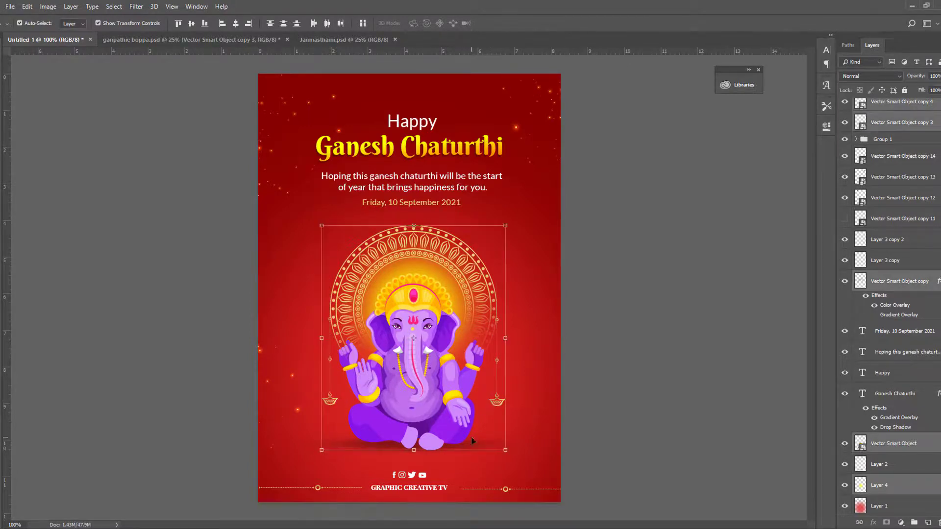
{"action": "key", "text": "ctrl+g"}
Step: Align the Ganesha group to the horizontal center of the canvas and deselect the group
{"action": "key", "text": "ctrl+a"}
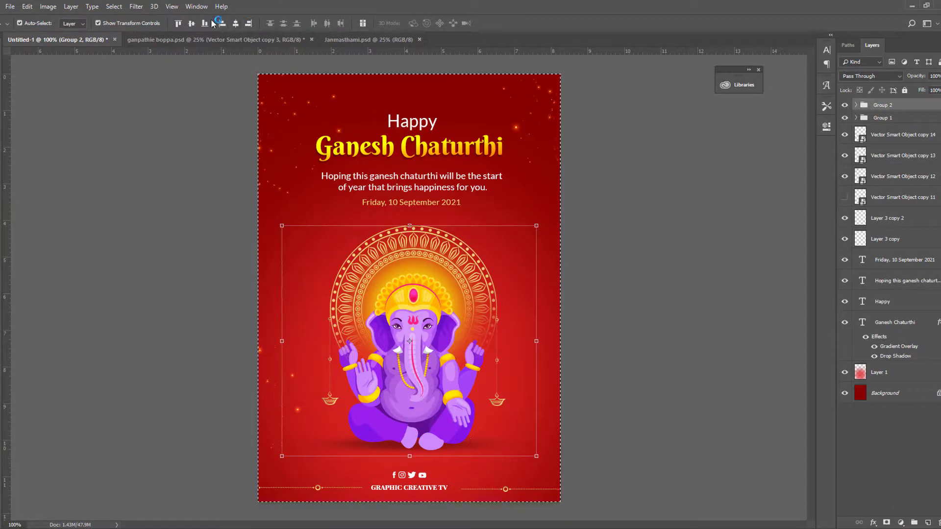
{"action": "left_click", "coordinate": [236, 23]}
{"action": "left_click", "coordinate": [609, 257]}
Step: Center the two-line "Hoping this ganesh chaturthi" message horizontally on the canvas and clear the selection
{"action": "left_click", "coordinate": [400, 181]}
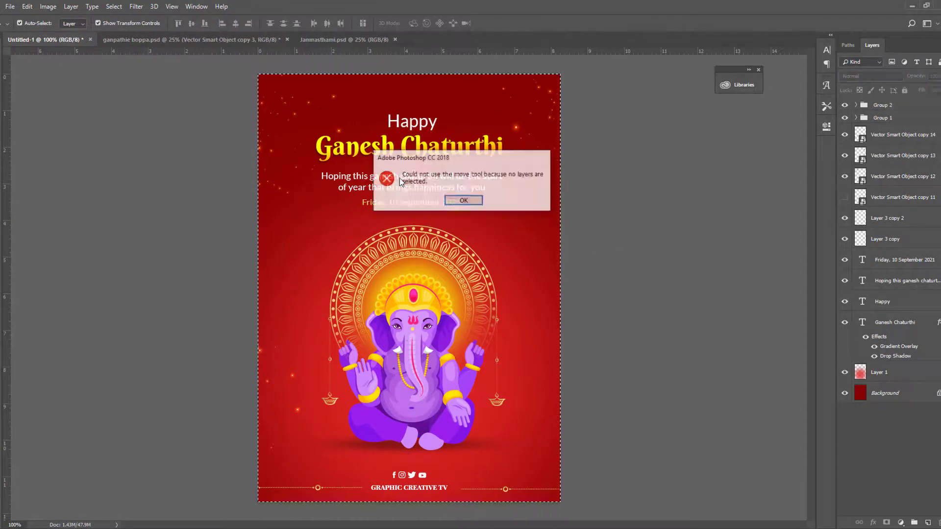
{"action": "left_click", "coordinate": [463, 200]}
{"action": "left_click", "coordinate": [396, 187]}
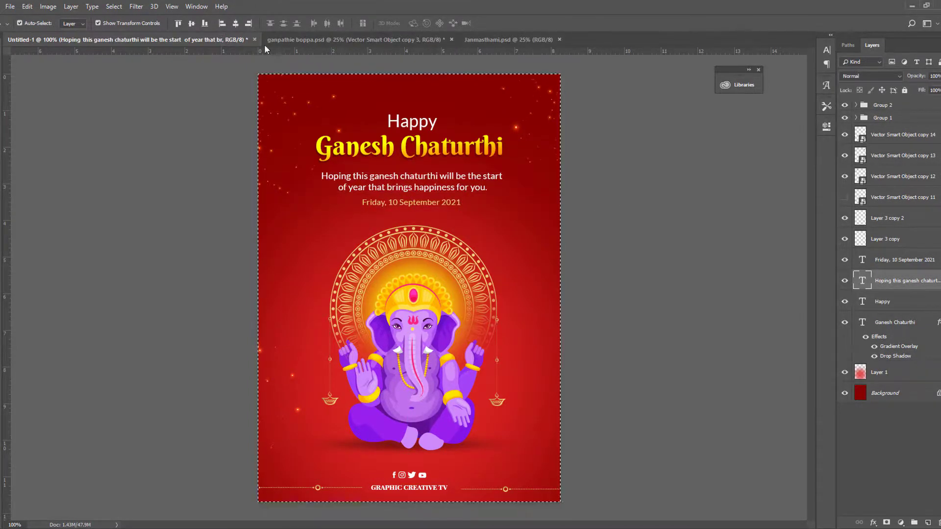
{"action": "left_click", "coordinate": [236, 24]}
{"action": "key", "text": "ctrl+d"}
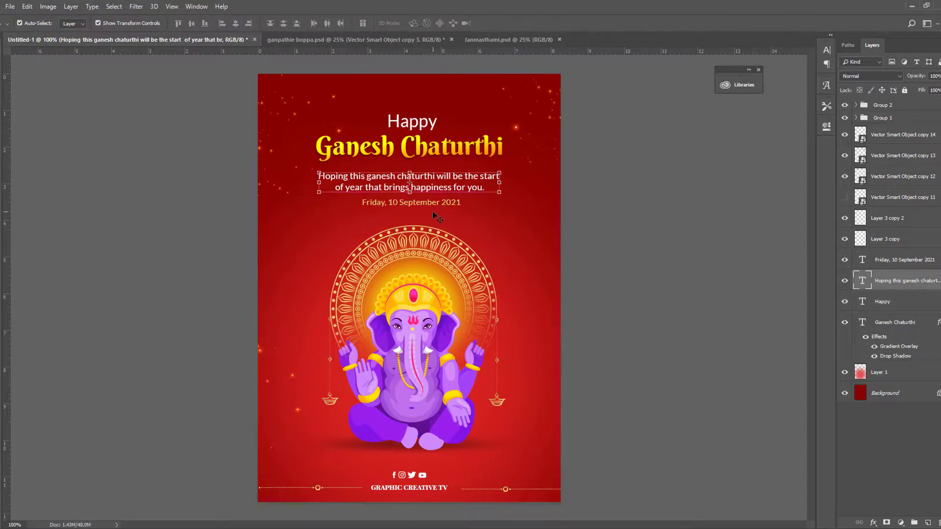
Step: Center the "Friday, 10 September 2021" date line horizontally on the canvas, and show the poster in full screen mode
{"action": "left_click", "coordinate": [427, 203]}
{"action": "key", "text": "ctrl+a"}
{"action": "left_click", "coordinate": [236, 23]}
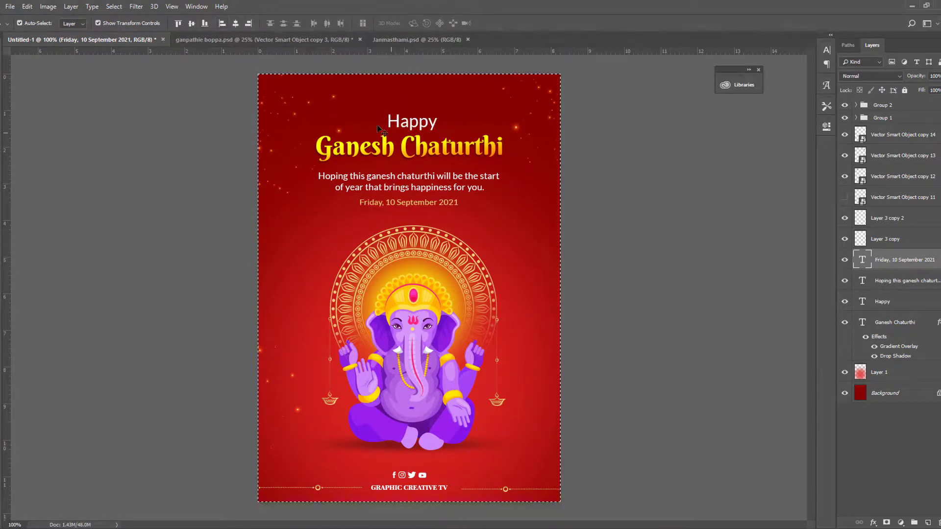
{"action": "key", "text": "ctrl+d"}
{"action": "left_click", "coordinate": [642, 341]}
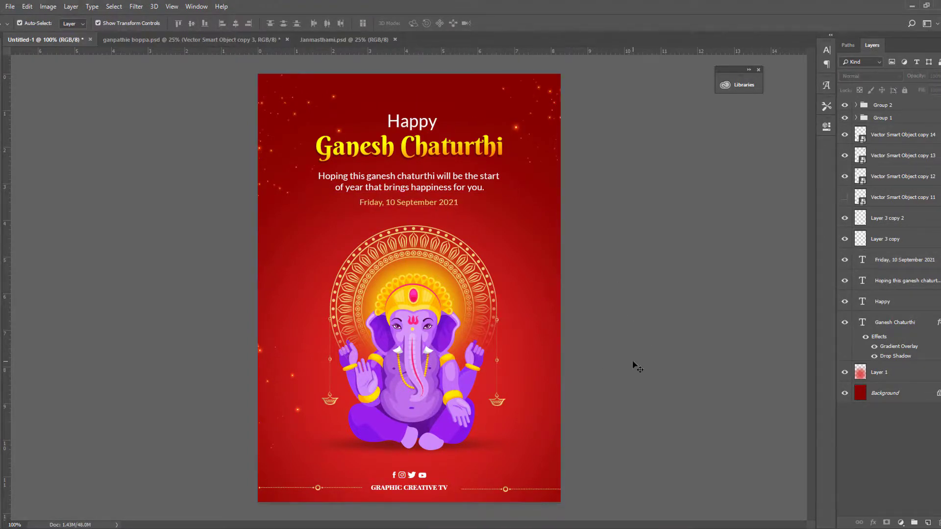
{"action": "key", "text": "f"}
{"action": "key", "text": "f"}
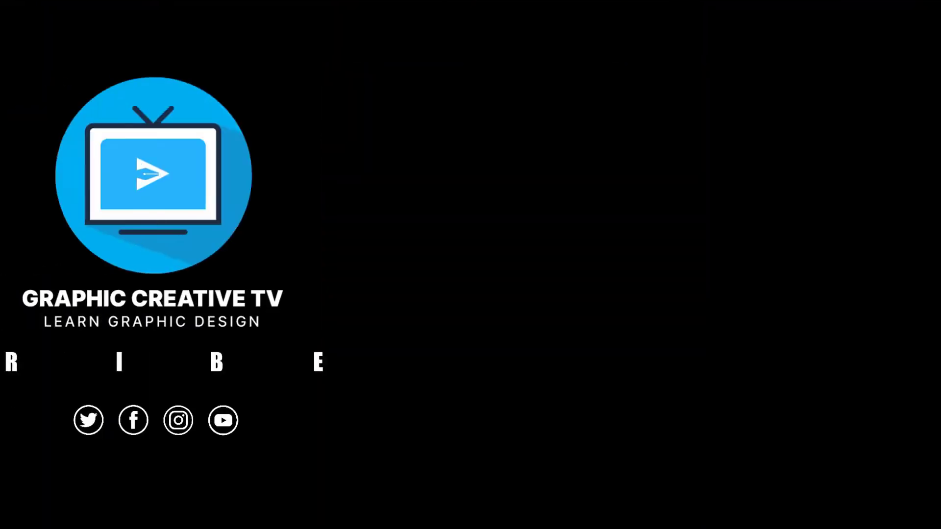